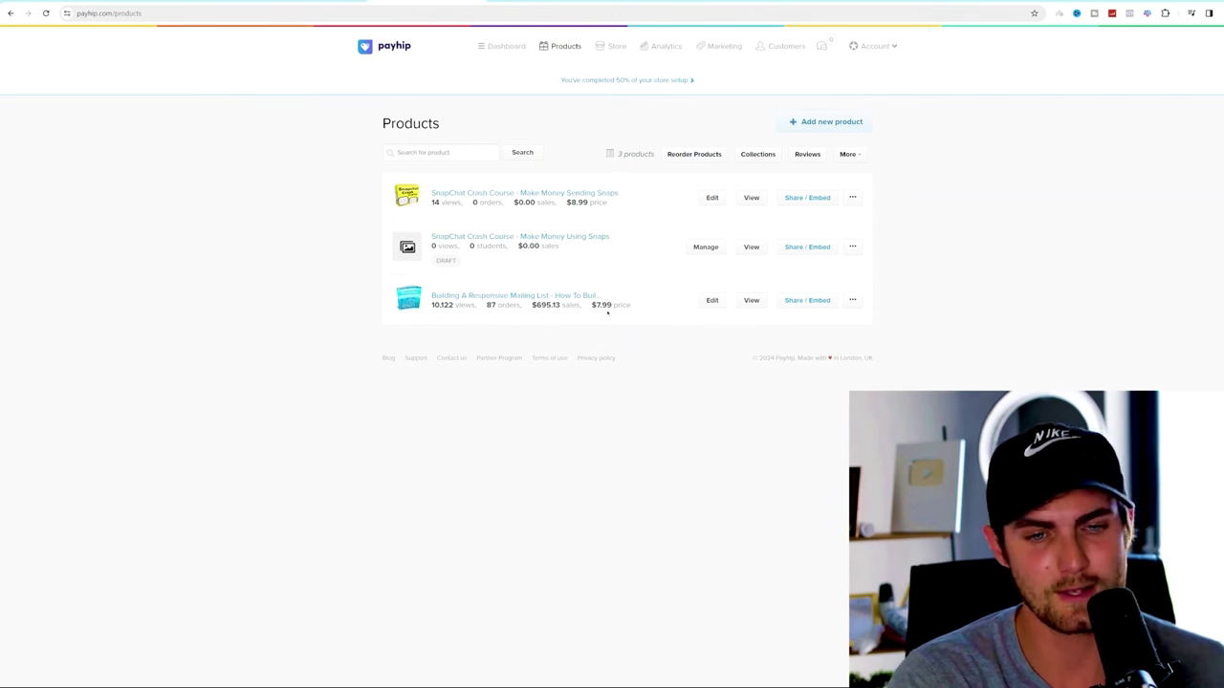
Step: Highlight the mailing list course's row in the Payhip product list while explaining it
triple_click(613, 310)
click(614, 310)
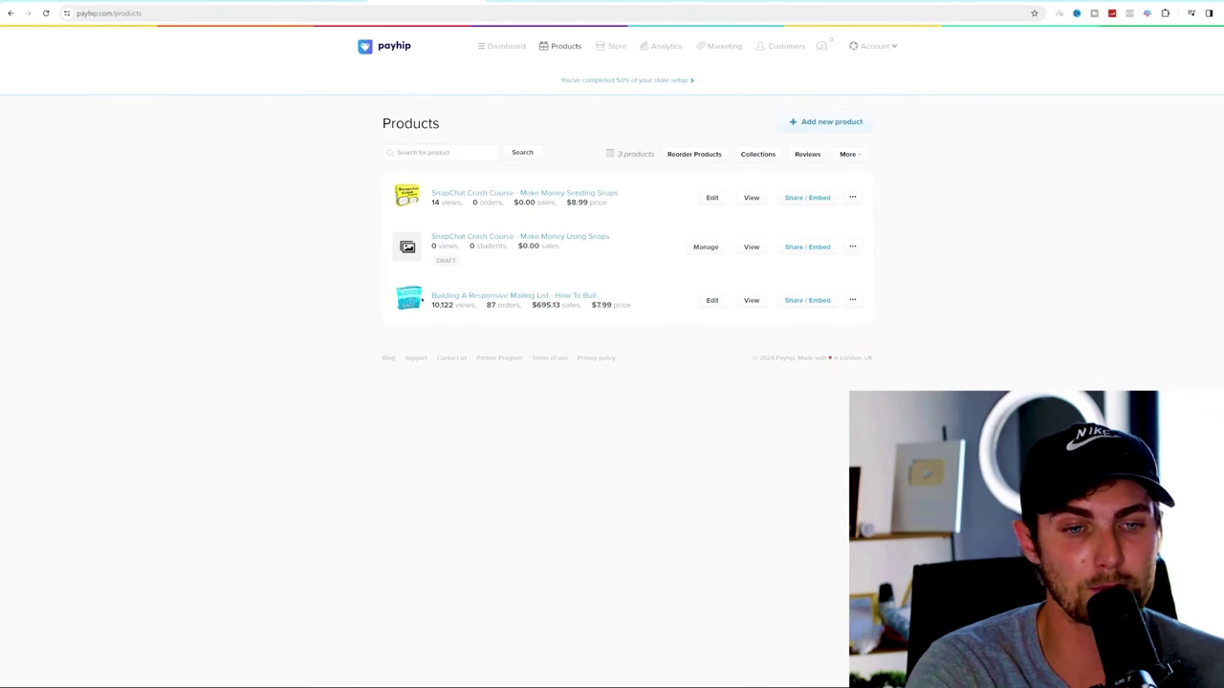
drag(421, 299, 604, 316)
click(611, 348)
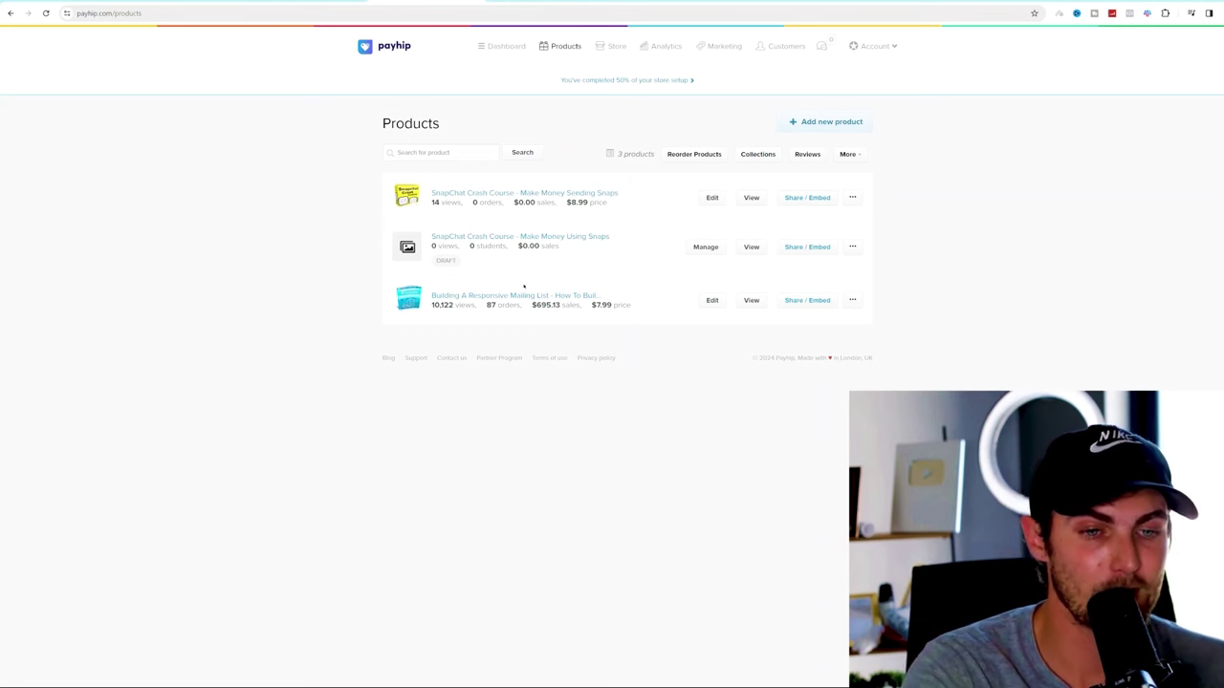
drag(612, 312, 403, 273)
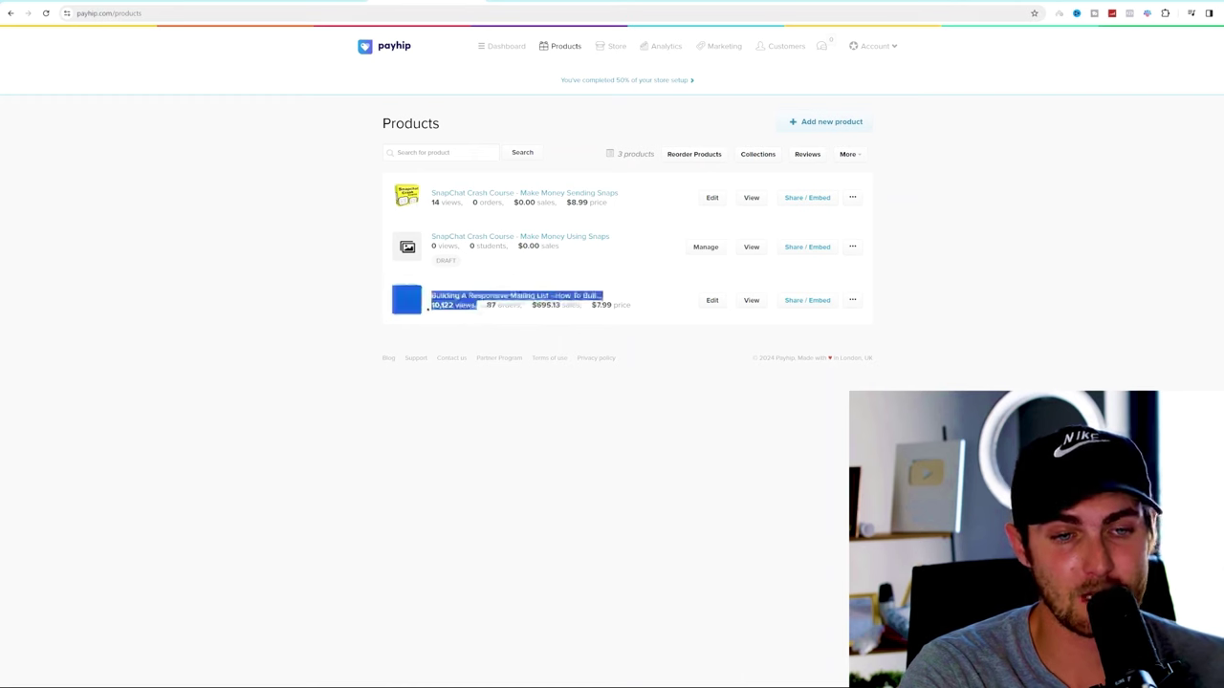
click(403, 273)
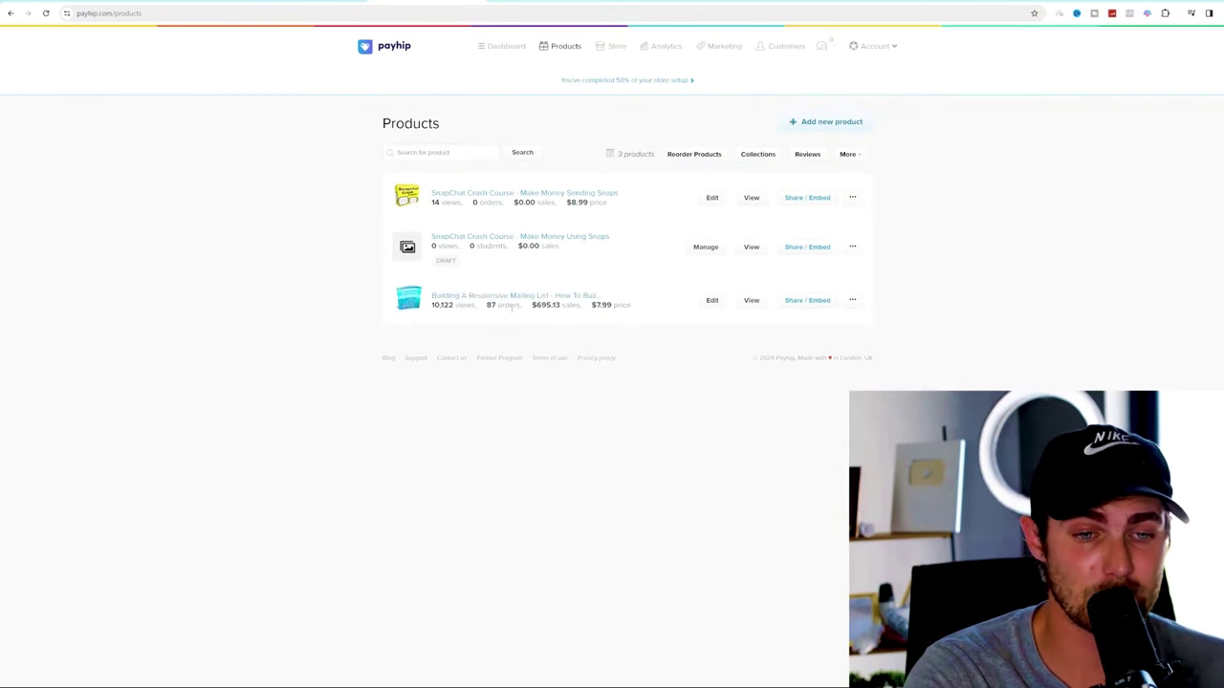
Step: Highlight the course's 87 orders, $7.99 price and $695.13 sales total
drag(520, 305, 481, 305)
click(481, 305)
drag(406, 287, 529, 306)
click(585, 324)
click(567, 319)
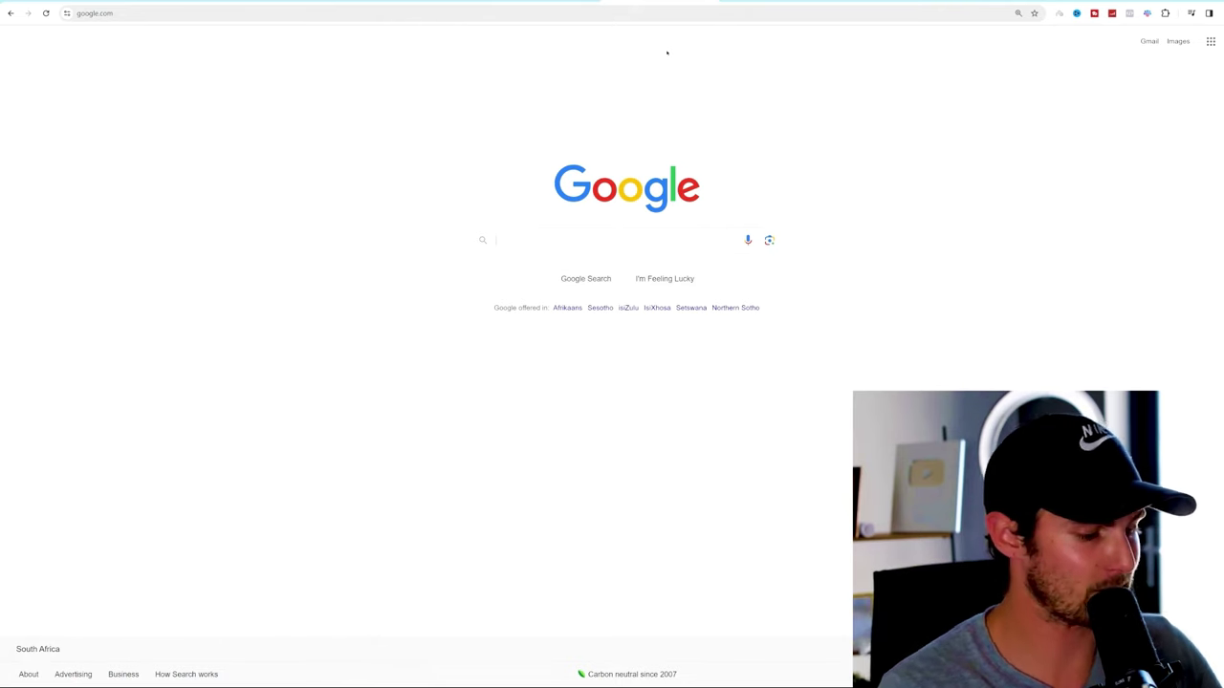
Step: Search Google for 'free plr website' and open the LinkedIn 25+ Best PLR Websites article in a new tab
text(free plr wensot)
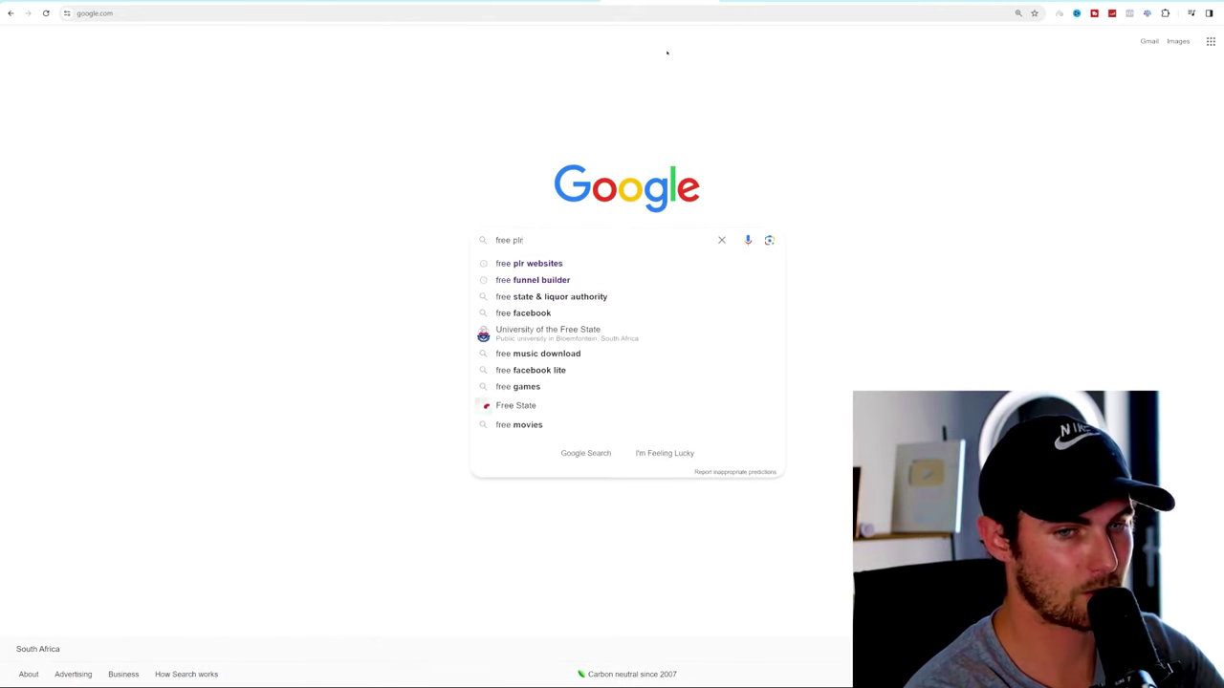
key(BackSpace)
key(BackSpace)
key(BackSpace)
key(BackSpace)
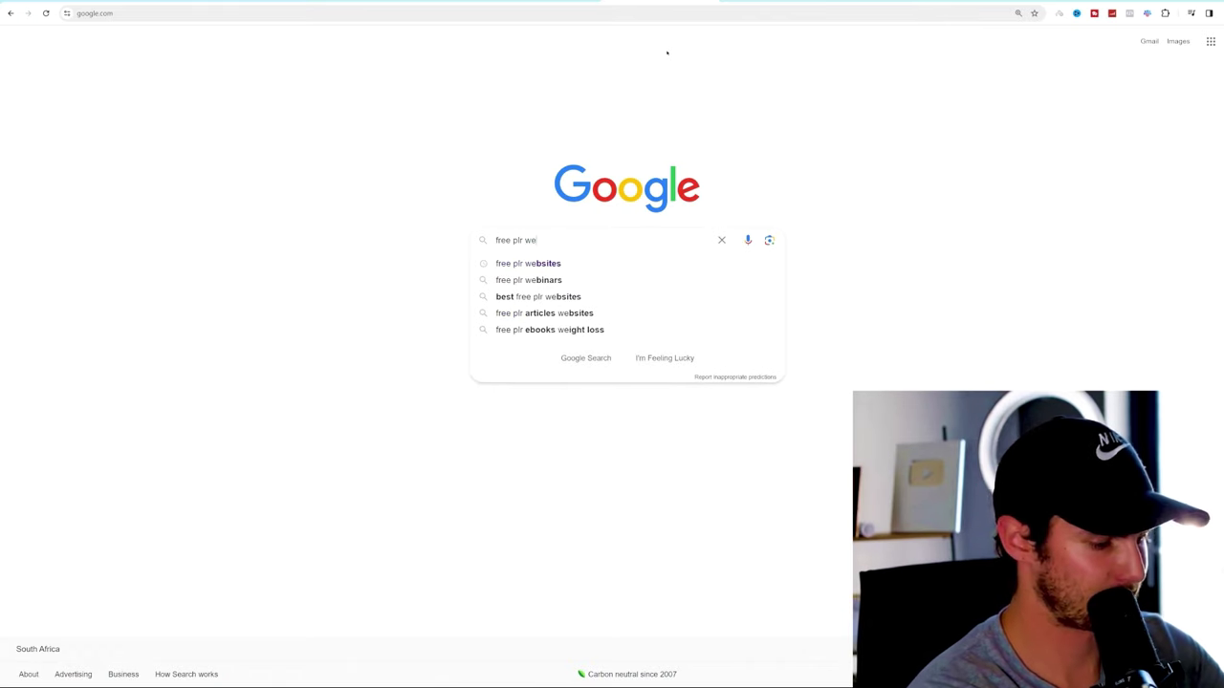
text(bsite)
key(Return)
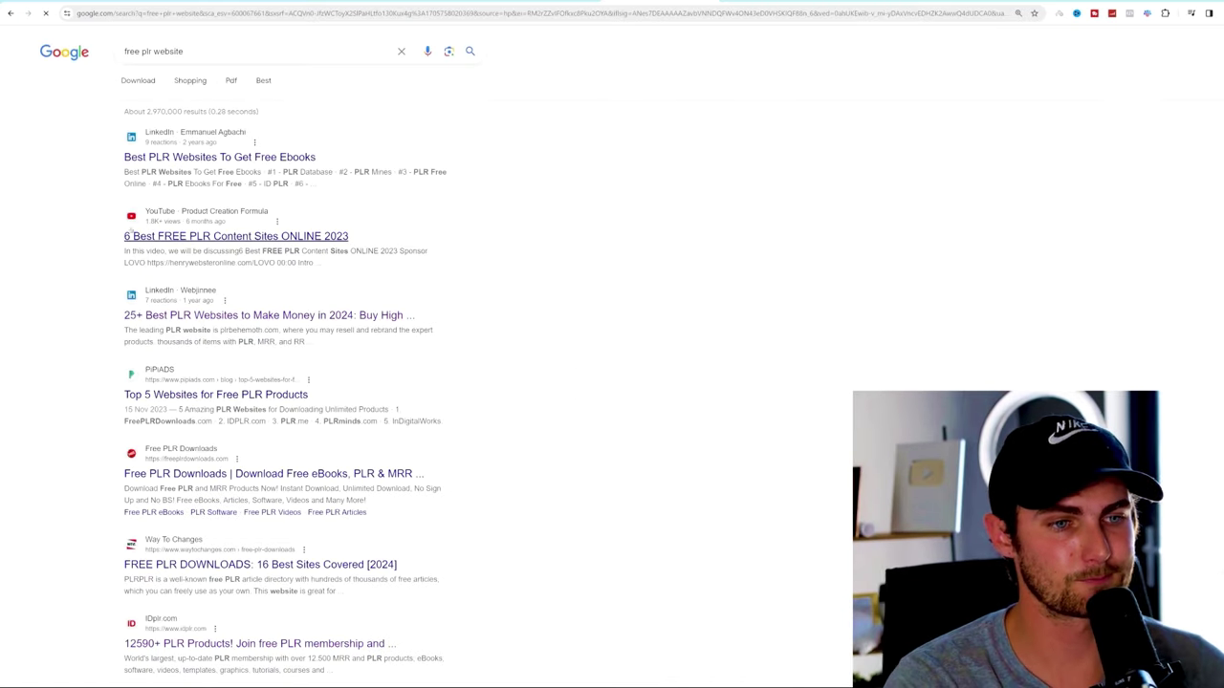
scroll(239, 270, down, 1)
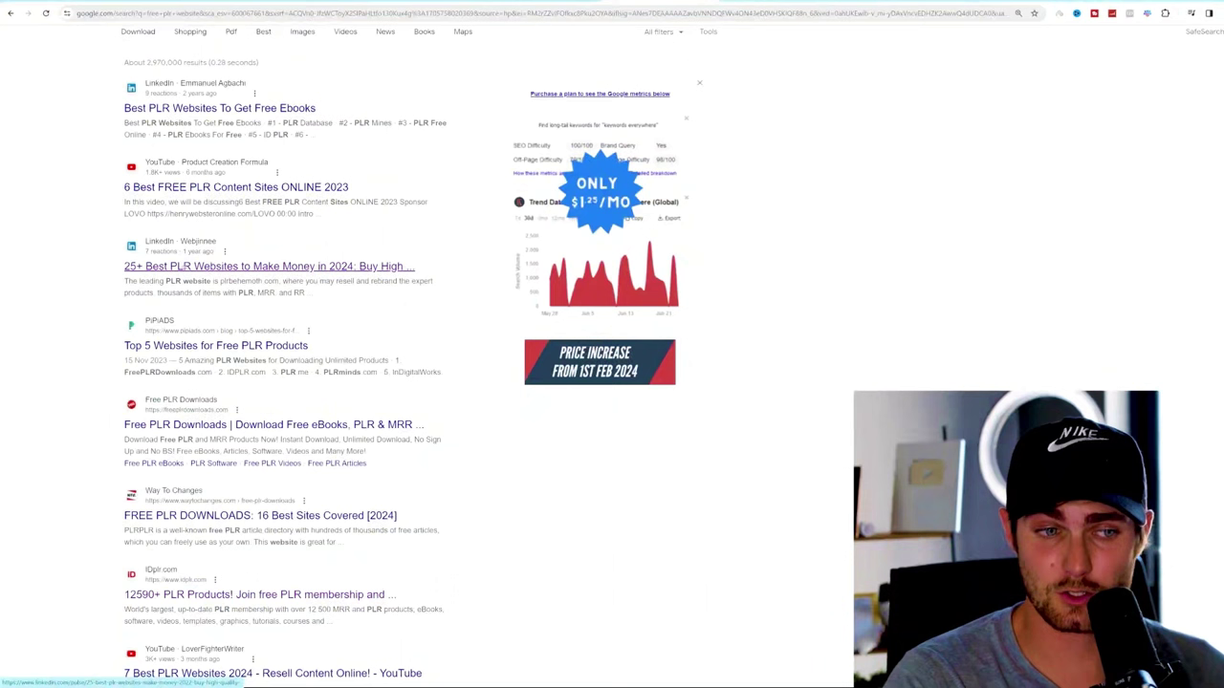
middle_click(186, 267)
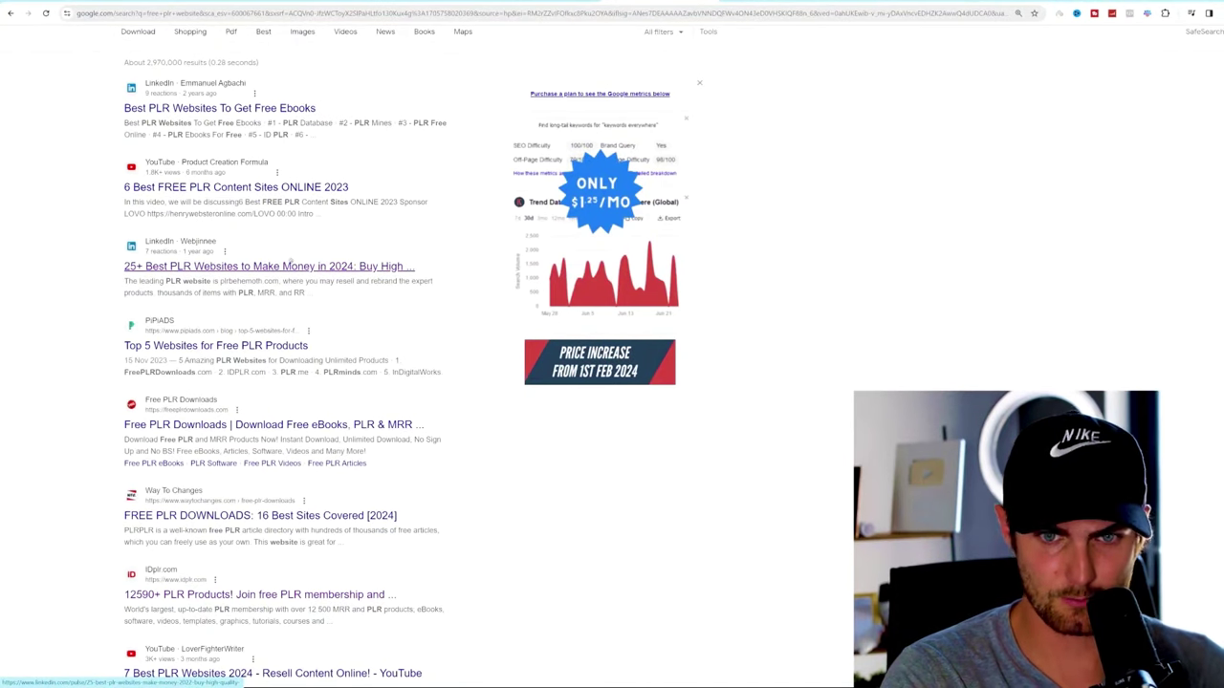
Step: Switch to the LinkedIn article and read through the 1. IDPLR section
key(ctrl+Tab)
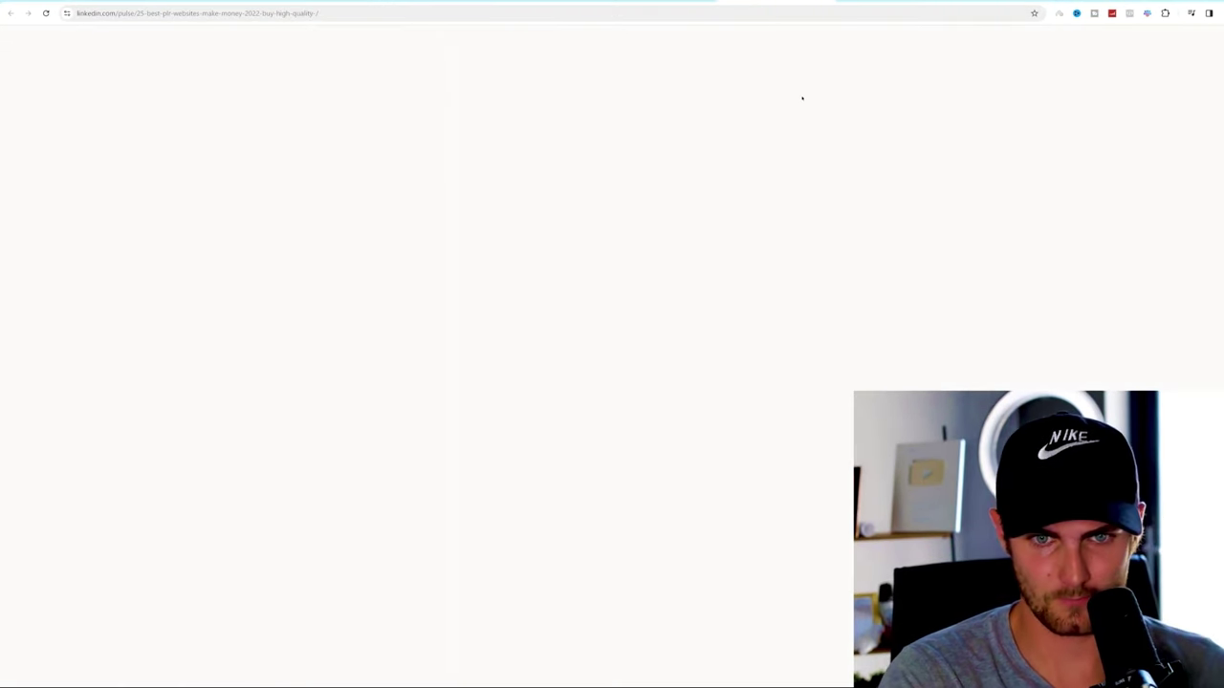
scroll(809, 87, down, 12)
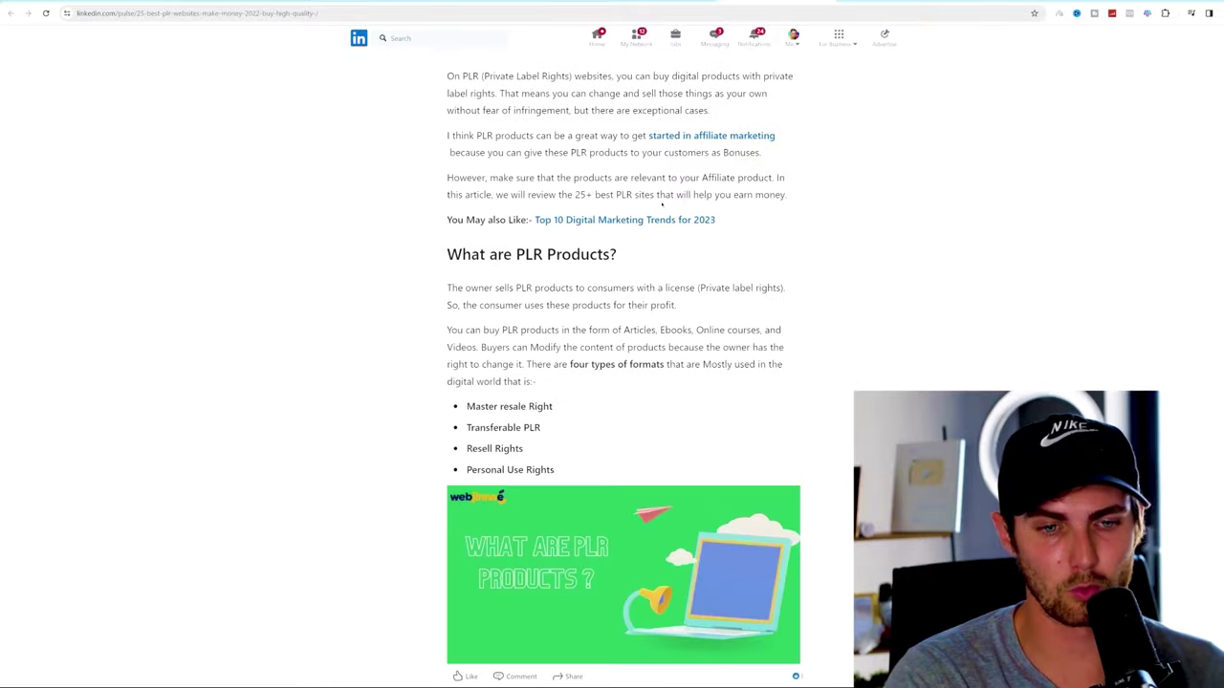
scroll(505, 259, down, 10)
scroll(505, 259, up, 2)
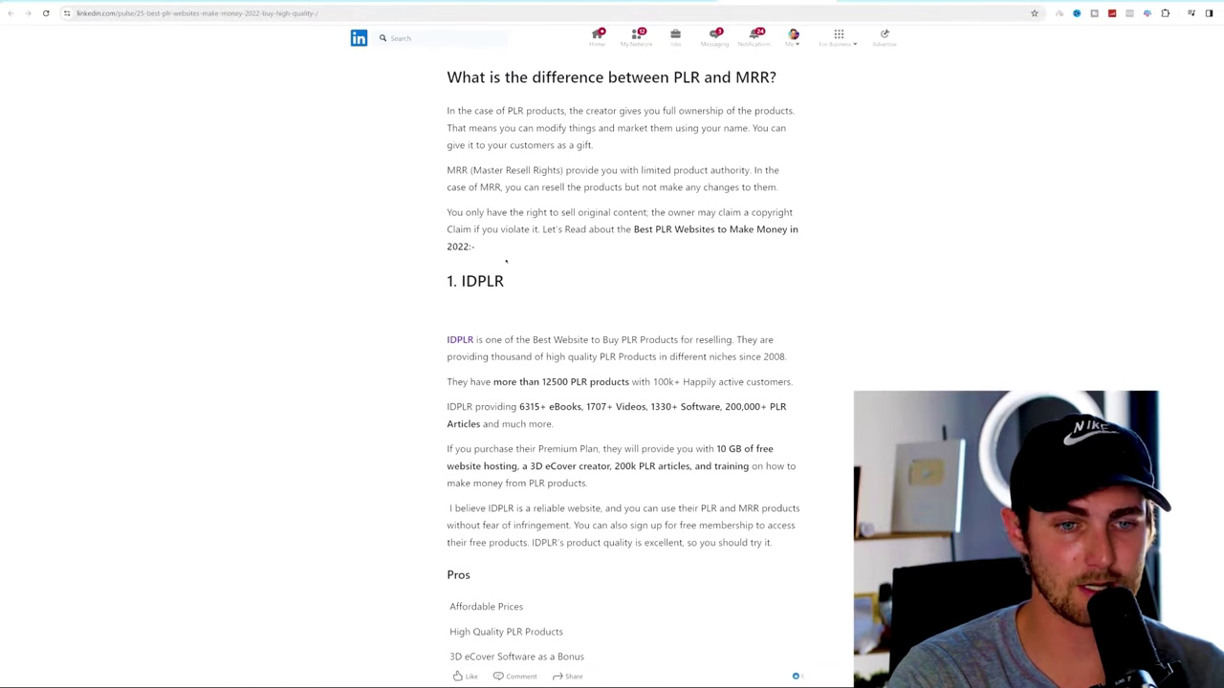
drag(505, 277, 366, 275)
scroll(579, 259, down, 8)
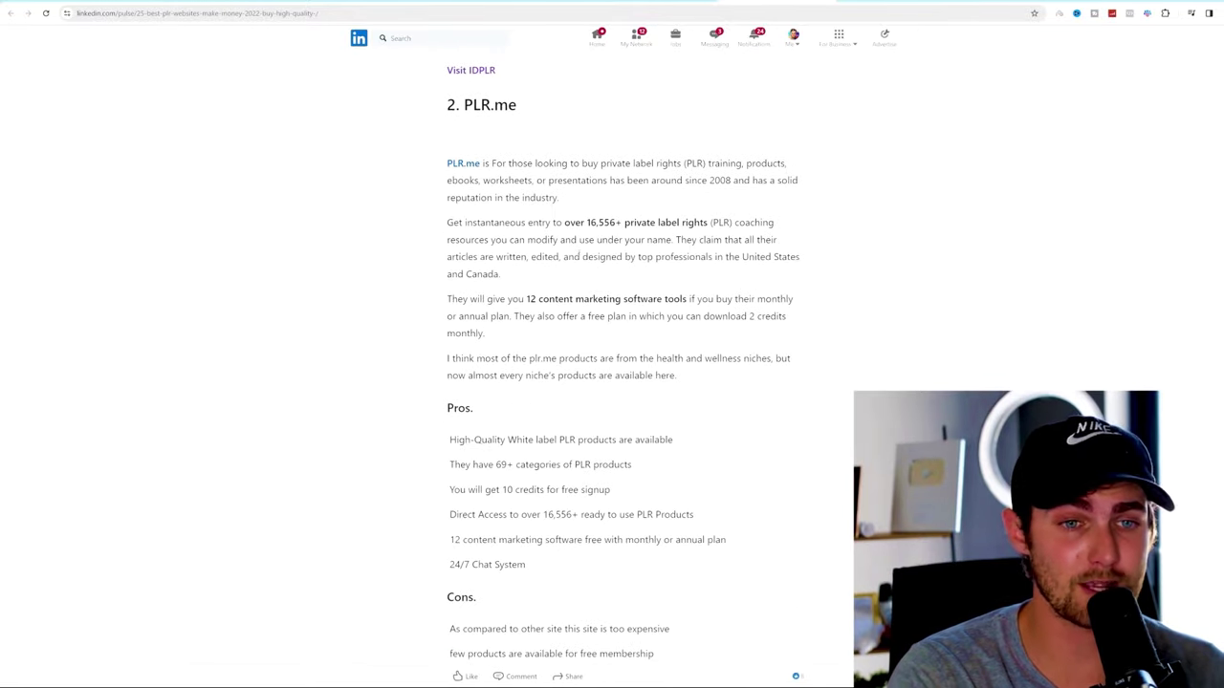
scroll(622, 364, up, 2)
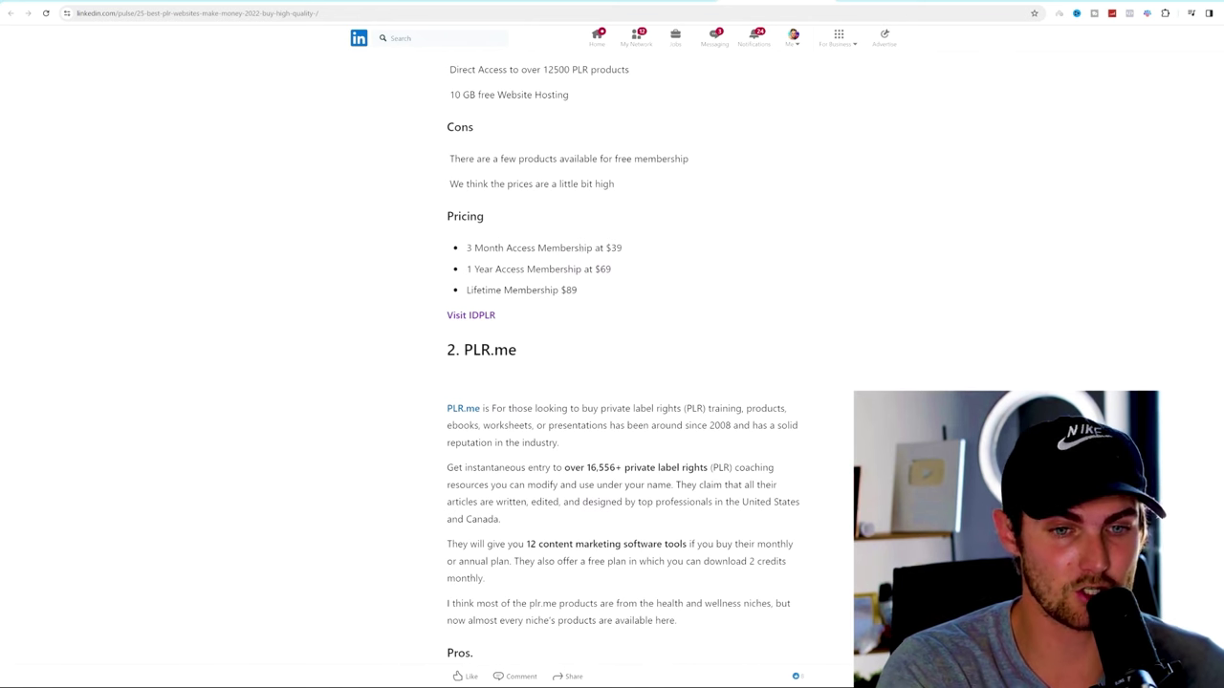
scroll(588, 265, down, 2)
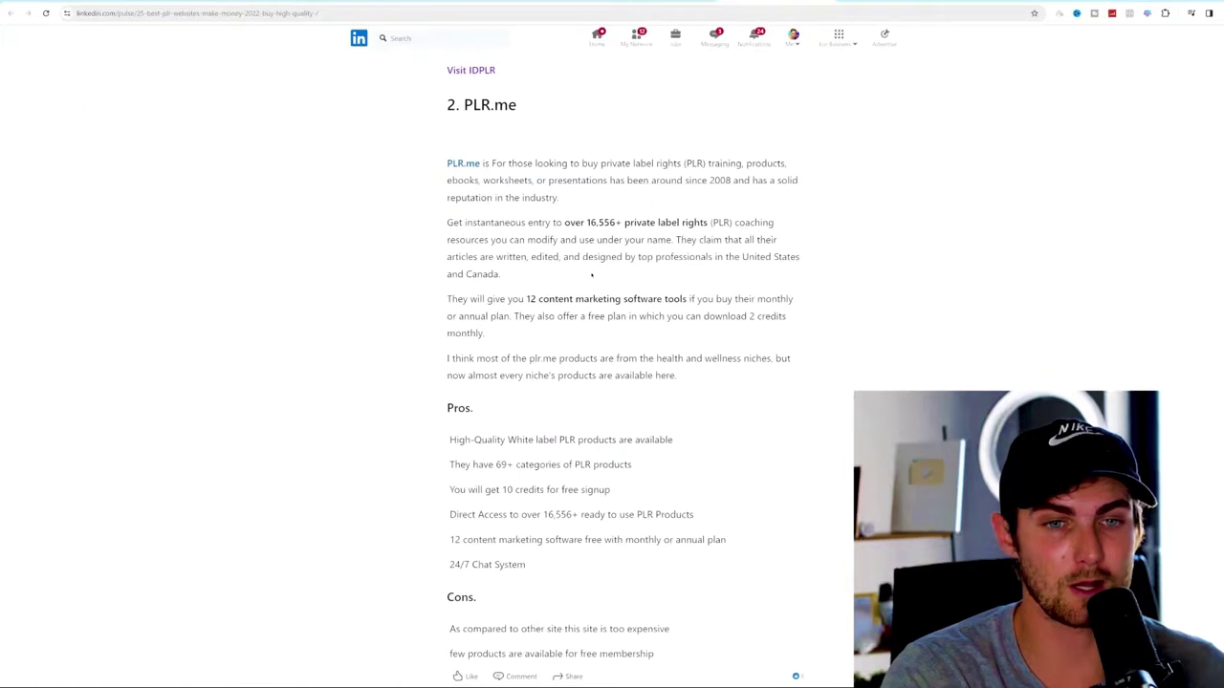
scroll(591, 275, up, 12)
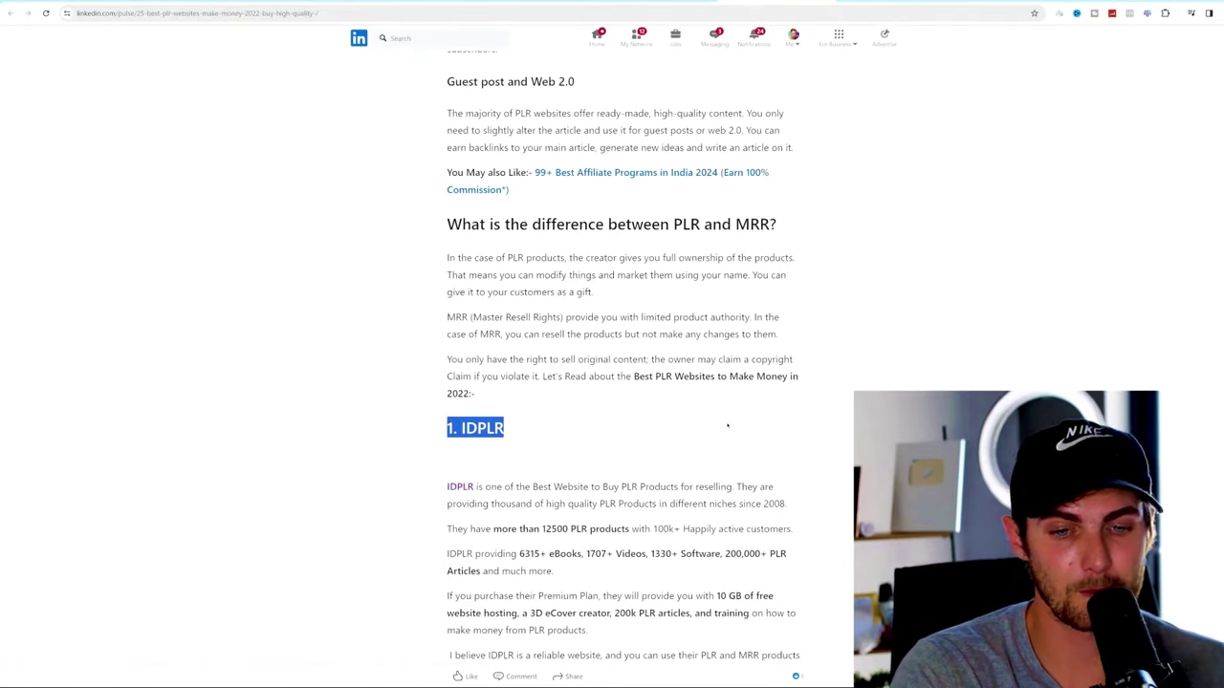
scroll(385, 424, down, 3)
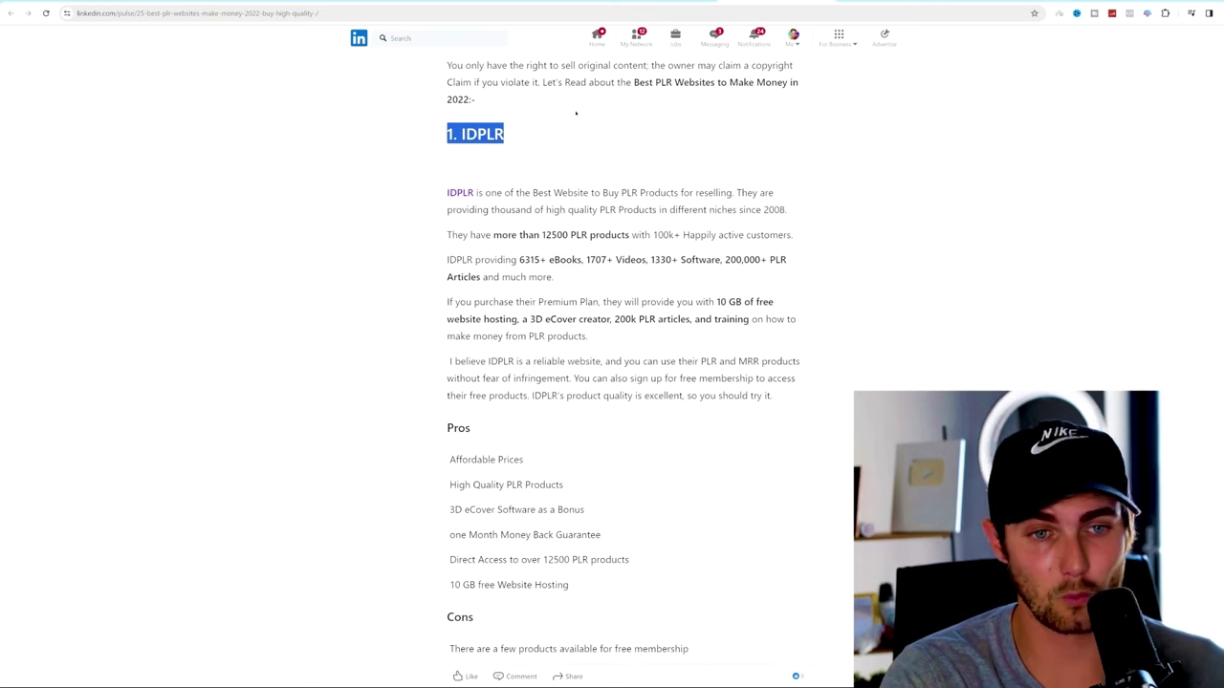
click(550, 143)
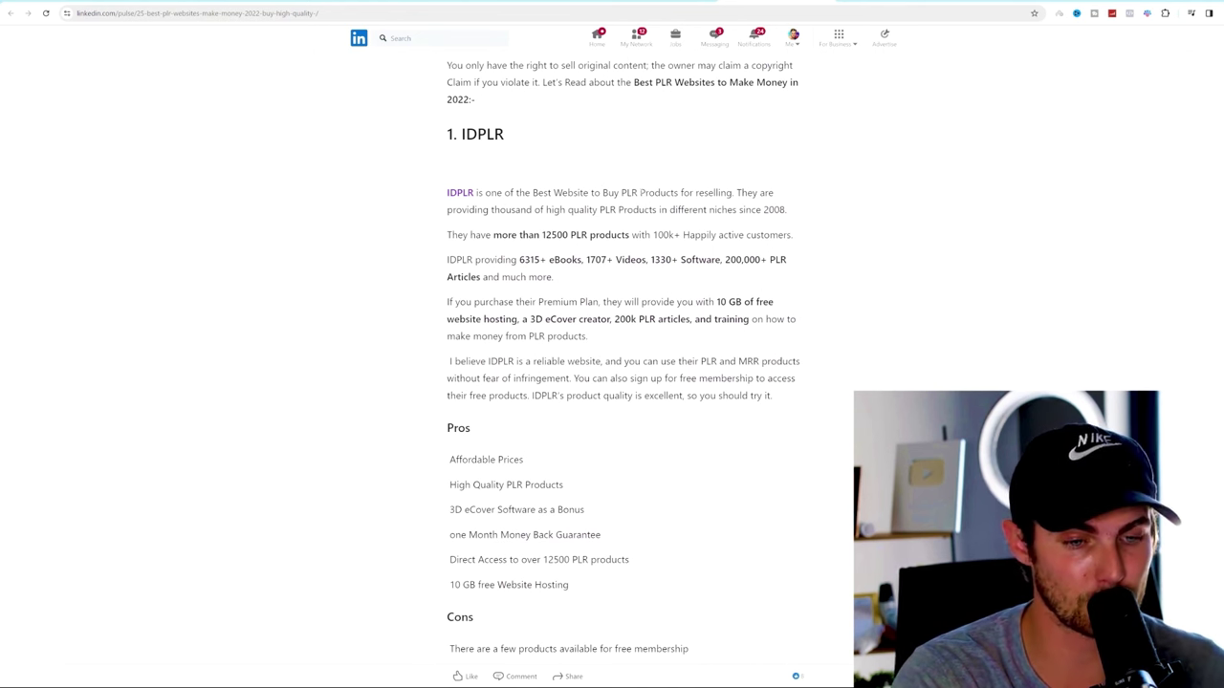
Step: Read further down, highlighting the 5. PLR Assassin and 6. Master Resell Rights headings
scroll(621, 192, down, 15)
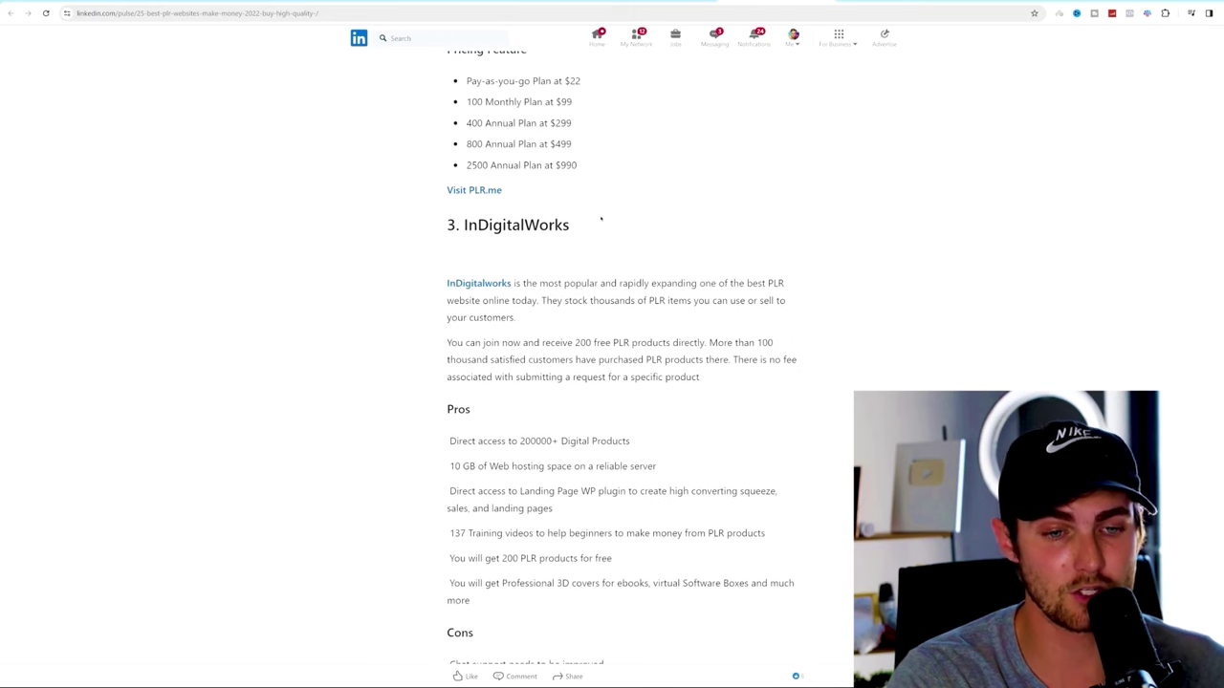
scroll(600, 219, down, 6)
scroll(574, 306, down, 7)
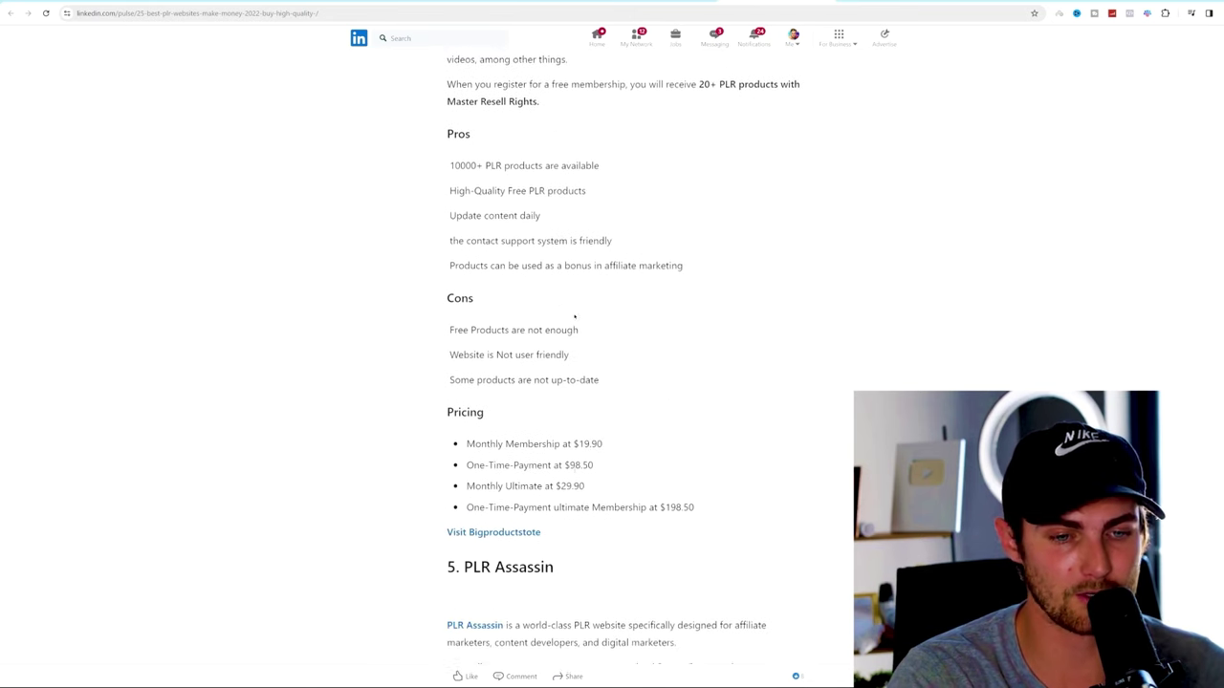
triple_click(560, 320)
scroll(592, 301, down, 4)
scroll(598, 298, down, 3)
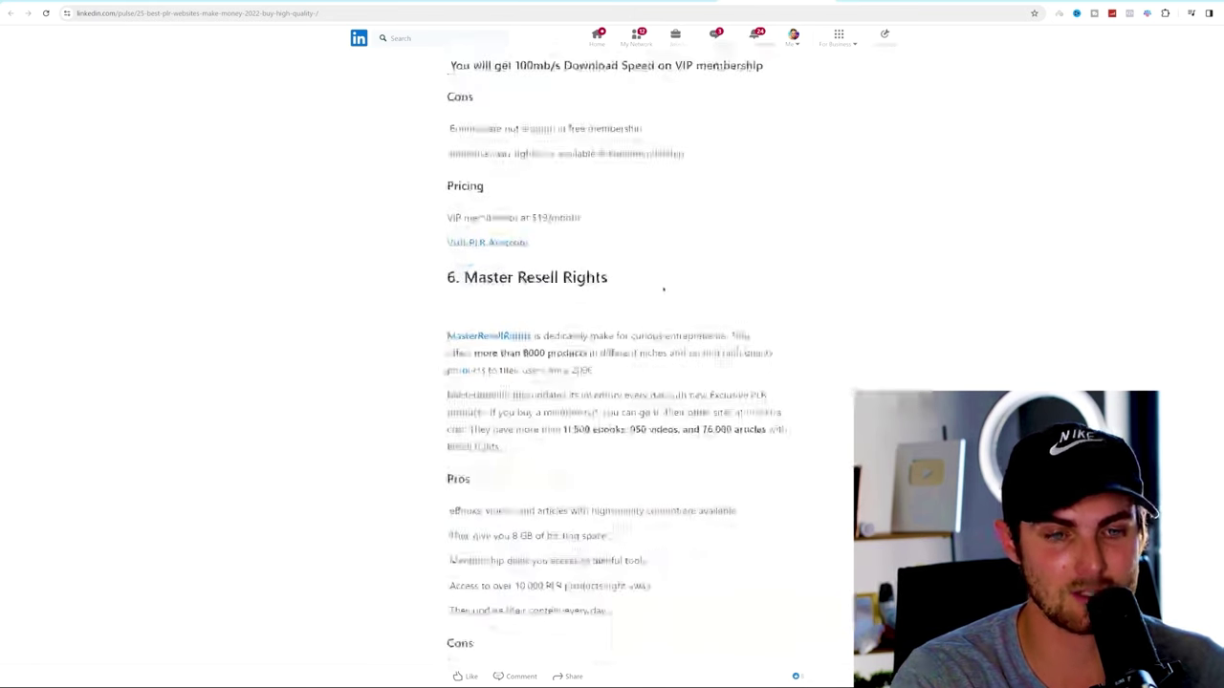
triple_click(596, 275)
click(596, 265)
scroll(665, 247, down, 5)
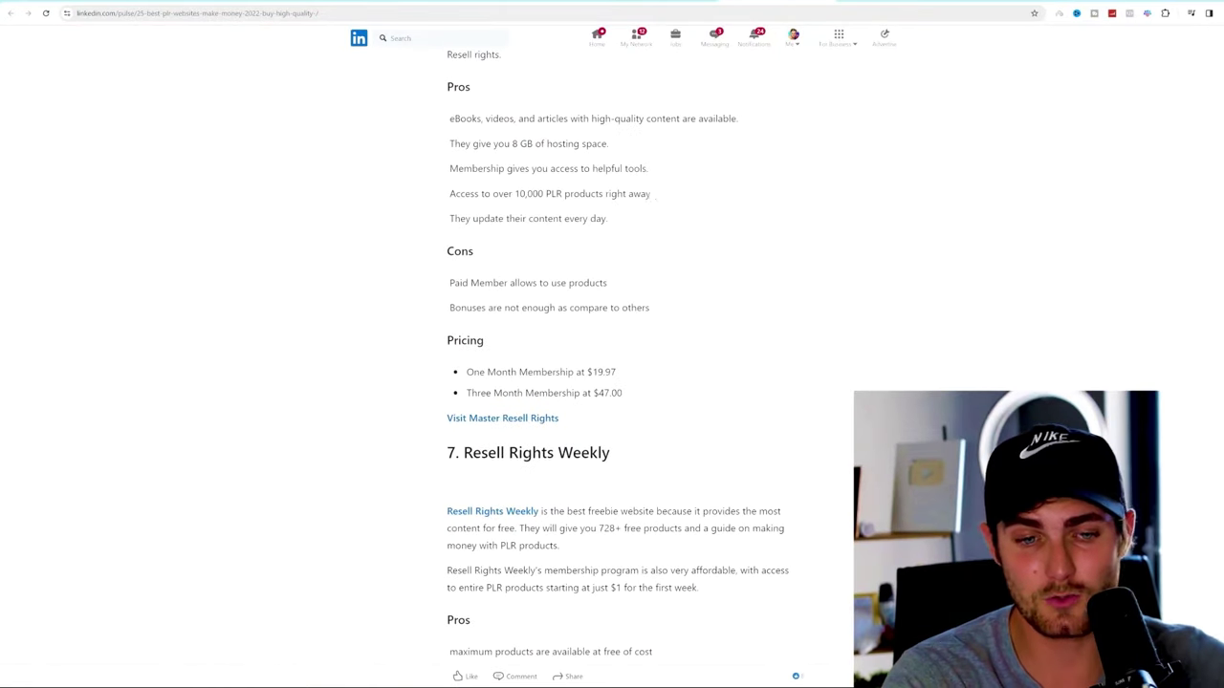
scroll(657, 197, down, 2)
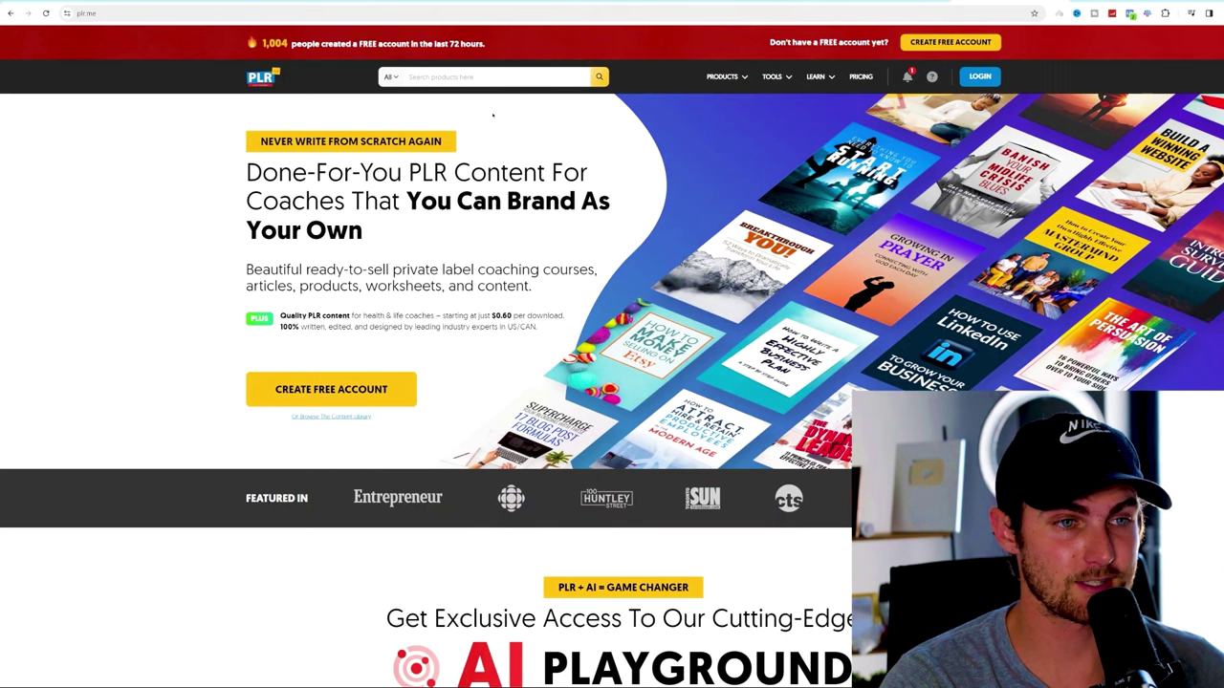
Step: Go to plr.me and show its PRODUCTS menu of categories and product types
click(162, 14)
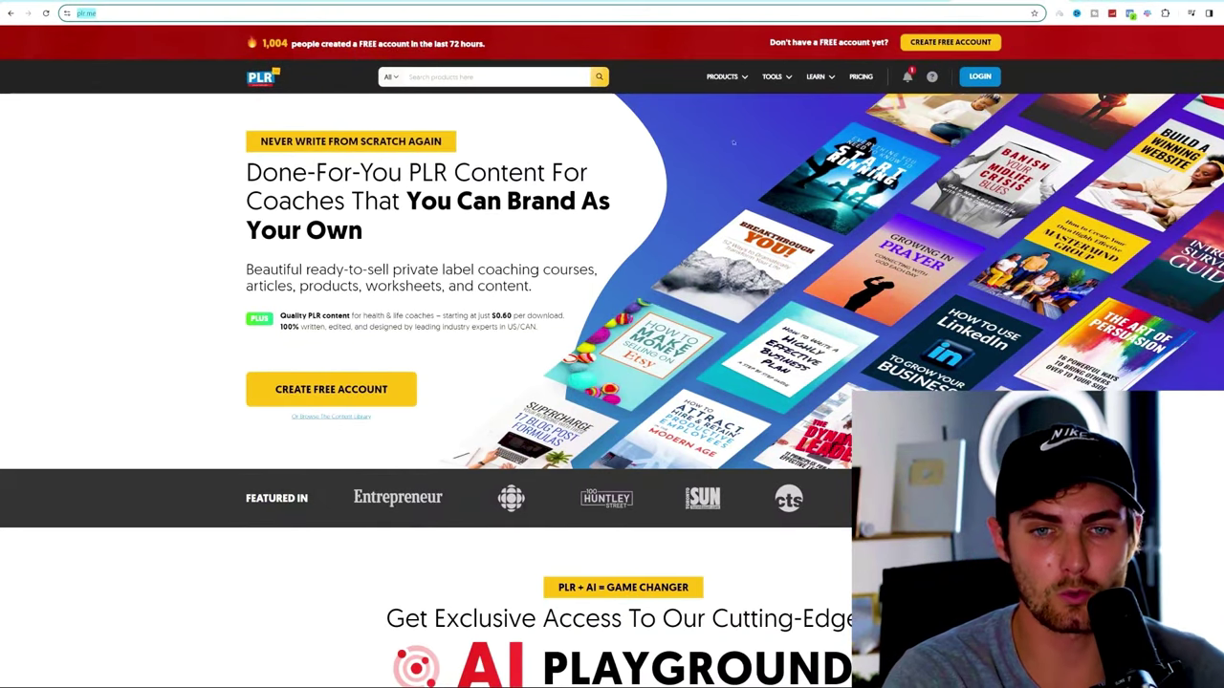
click(738, 78)
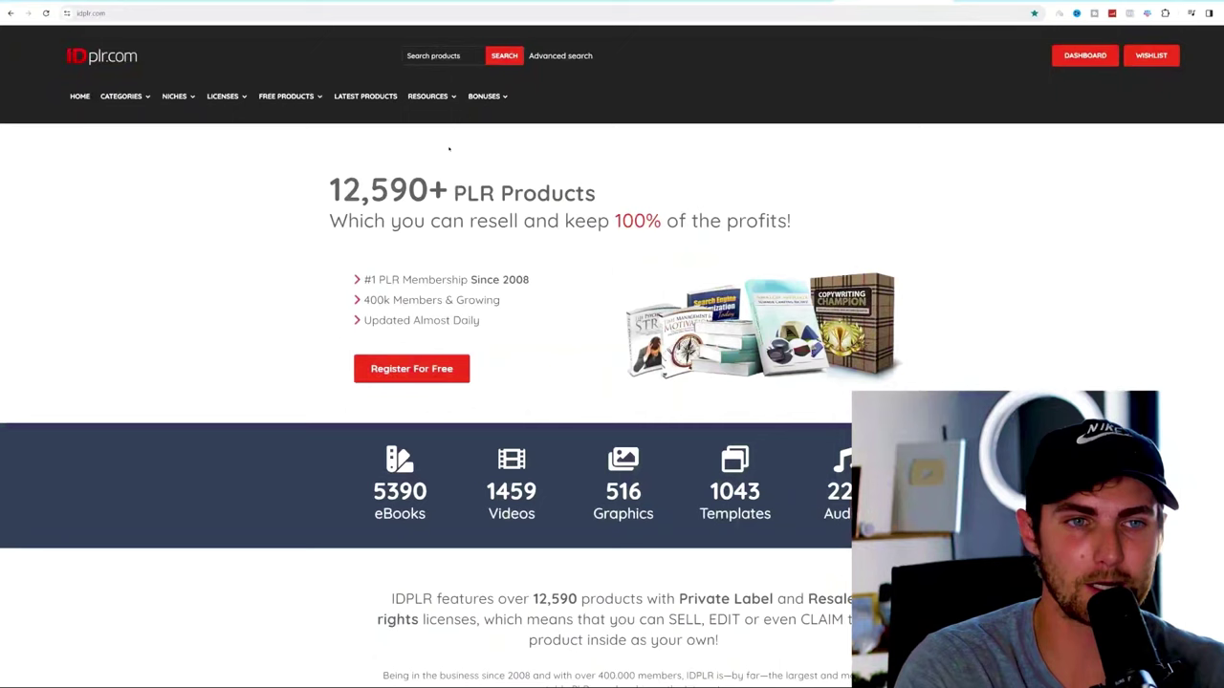
Step: Highlight IDPLR's 12,590+ product count and its resell-and-keep-100%-profits line
mouse_move(154, 107)
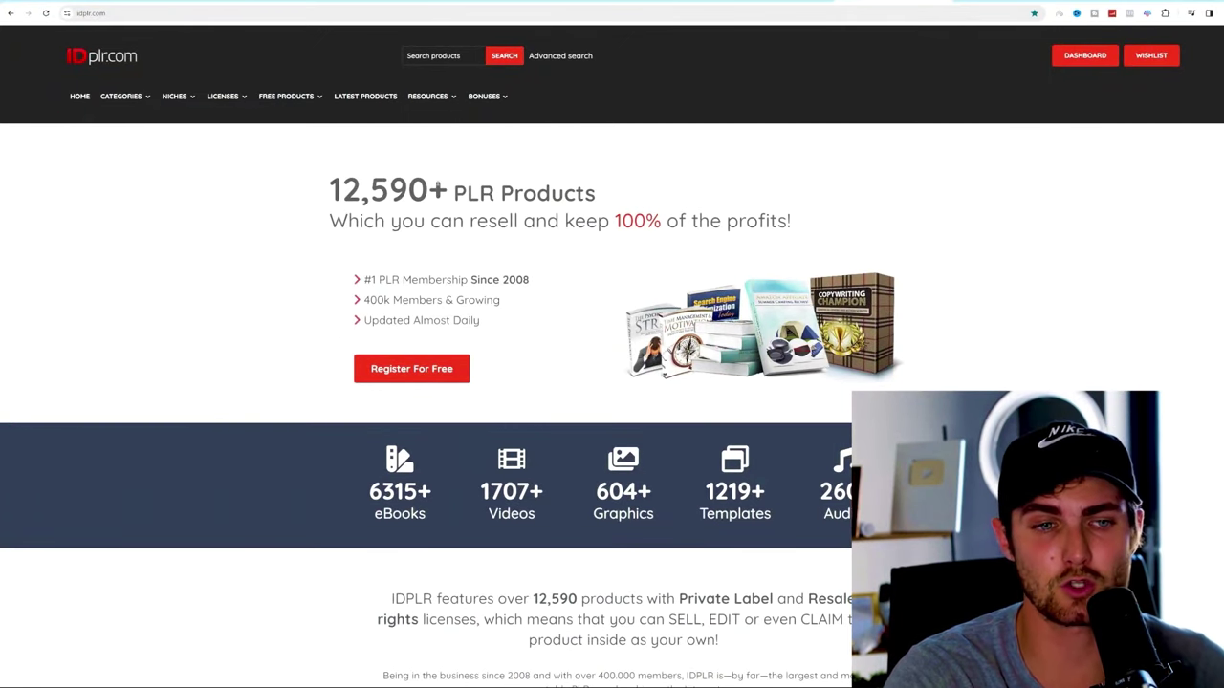
drag(437, 187, 315, 196)
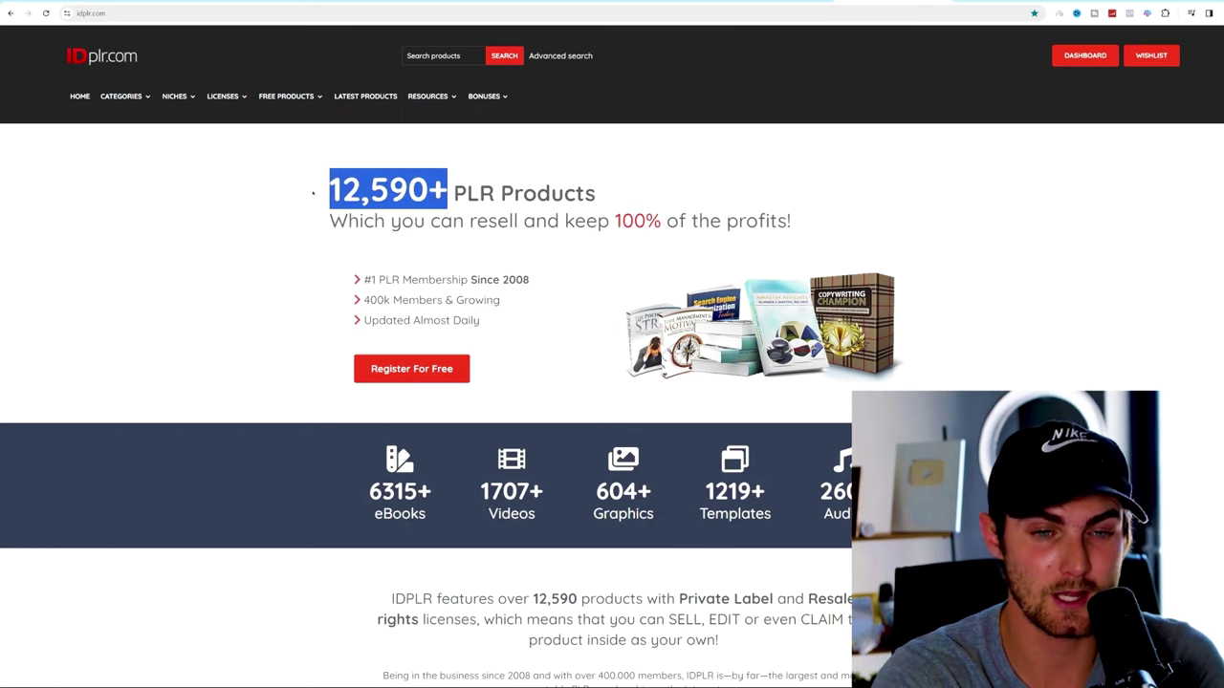
click(441, 250)
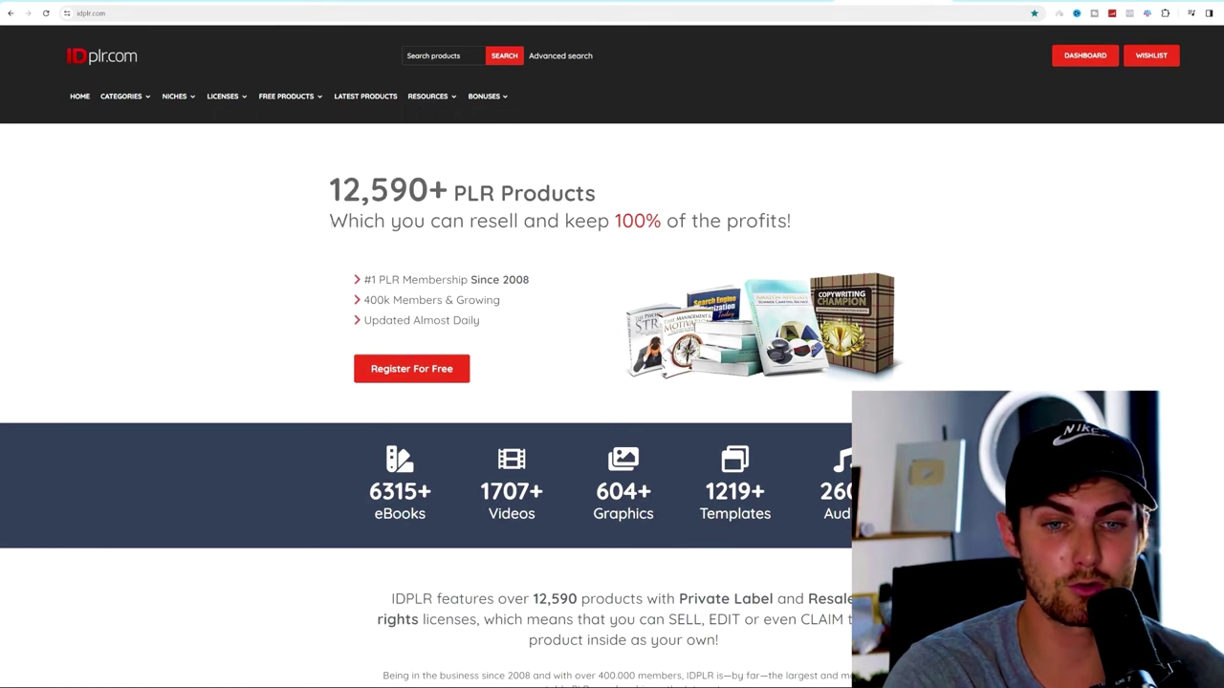
drag(328, 221, 795, 228)
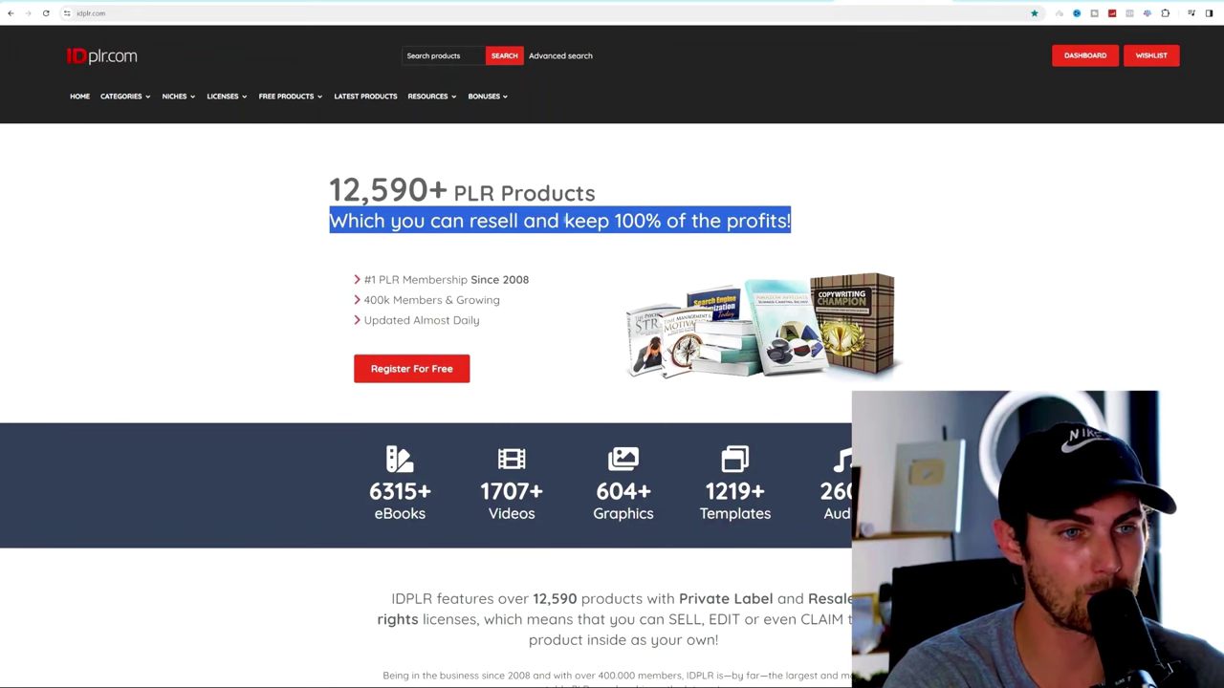
Step: Open the Software & Scripts category and browse its 949 products
mouse_move(142, 99)
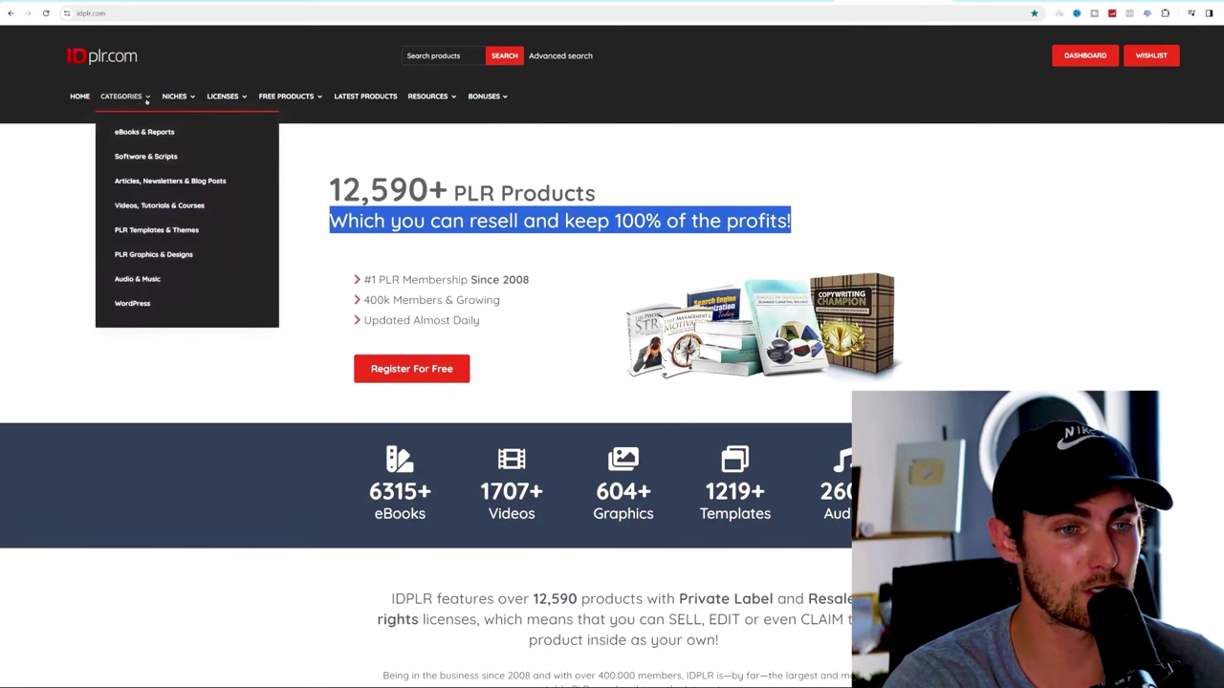
click(145, 156)
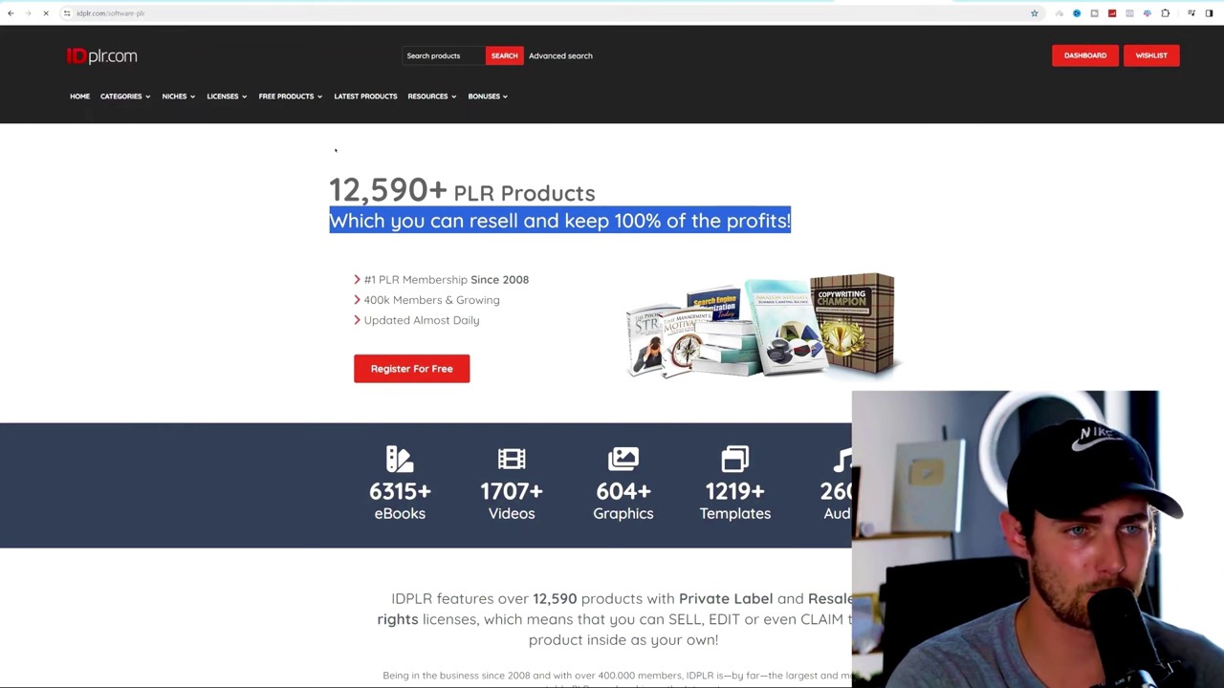
scroll(402, 250, down, 5)
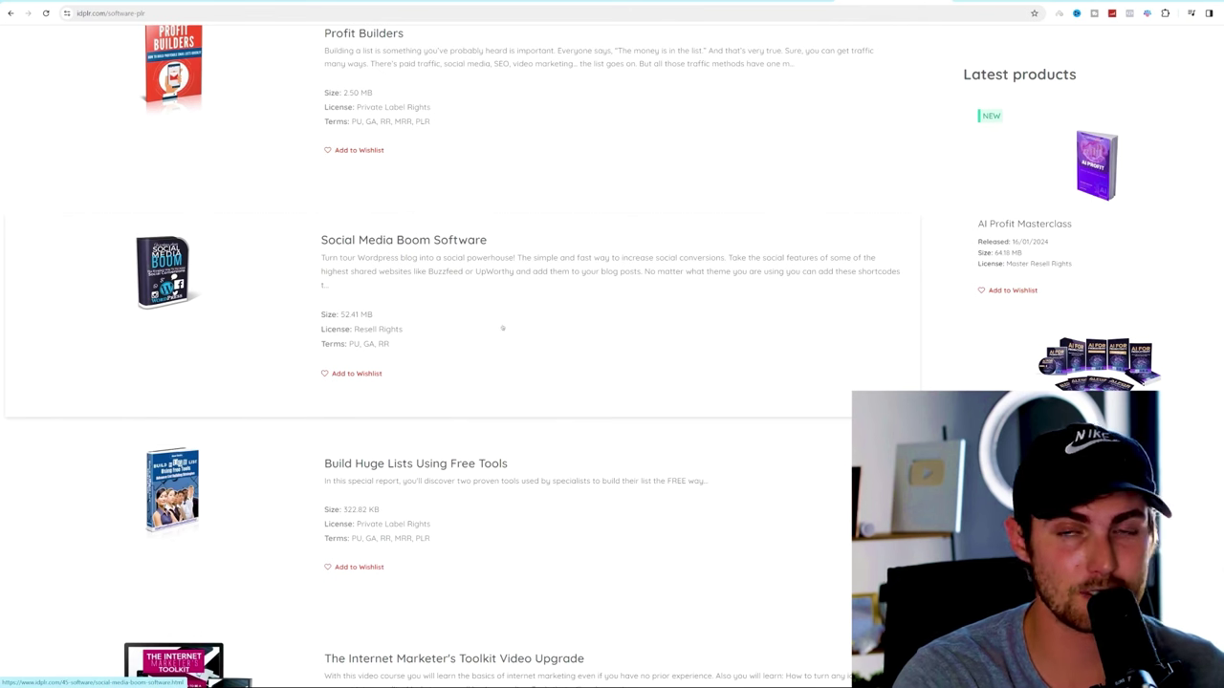
scroll(524, 324, down, 5)
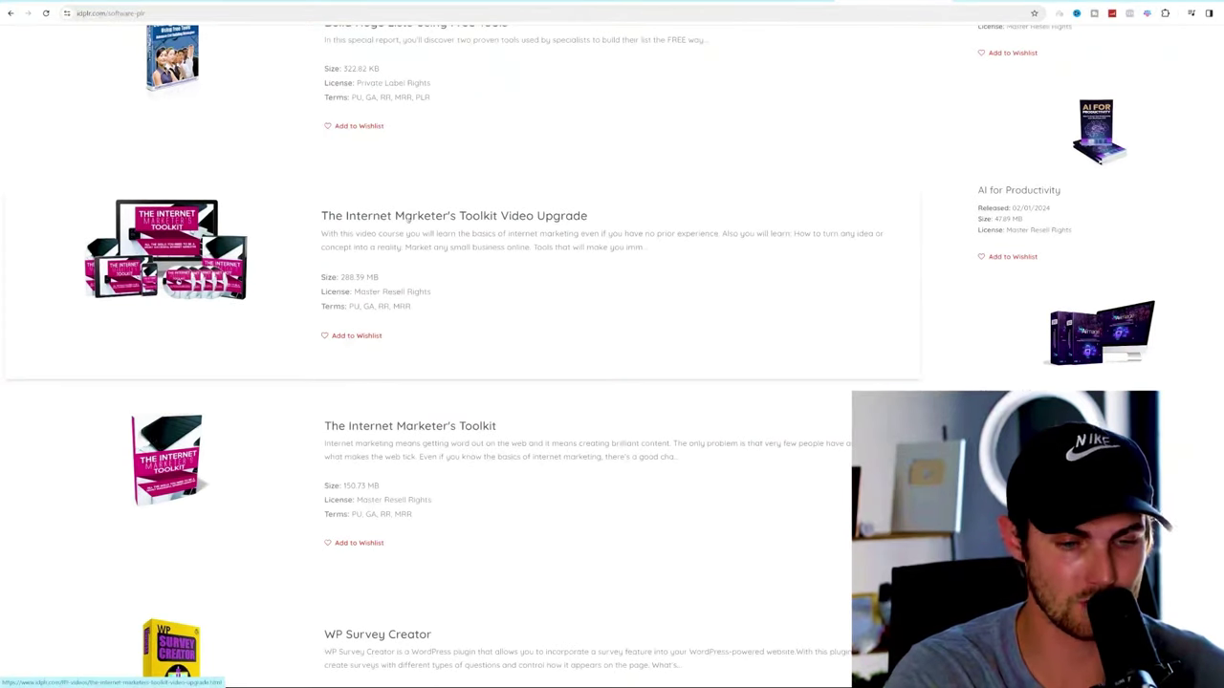
scroll(408, 218, down, 3)
scroll(408, 218, up, 10)
Step: Choose the Business & Making Money niche from the menu
mouse_move(427, 96)
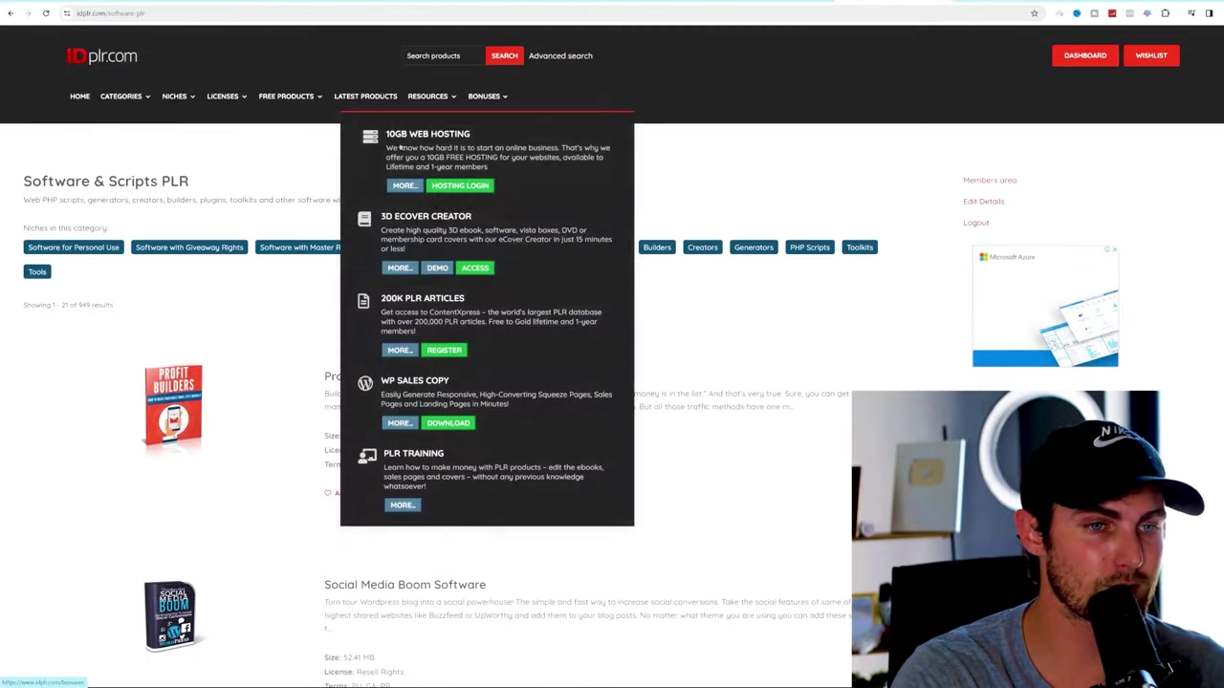
mouse_move(174, 96)
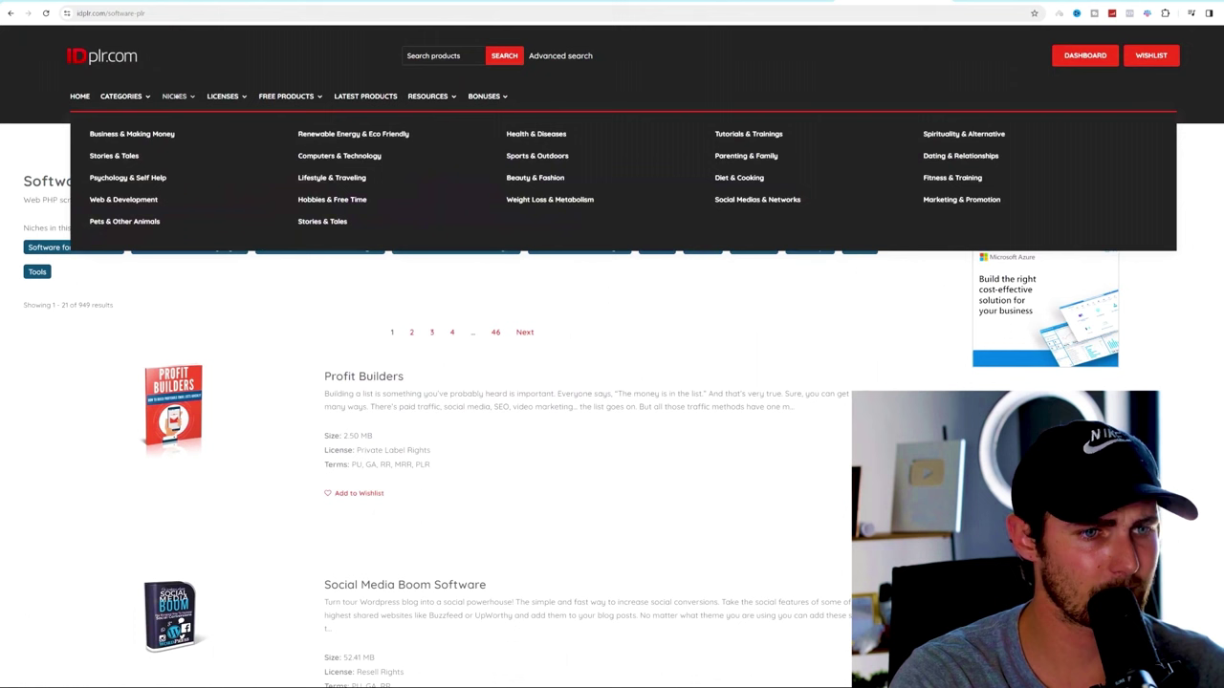
click(153, 134)
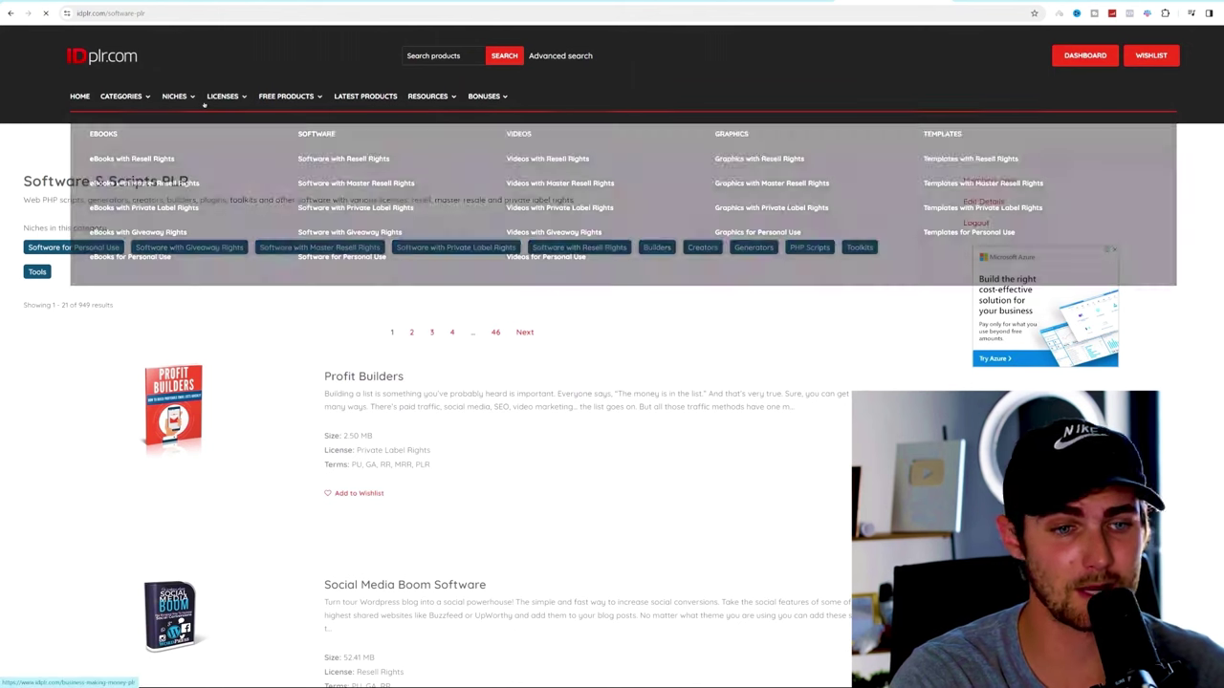
Step: Scroll through the Business & Making Money products and back up to AI Profit Masterclass
scroll(392, 304, down, 2)
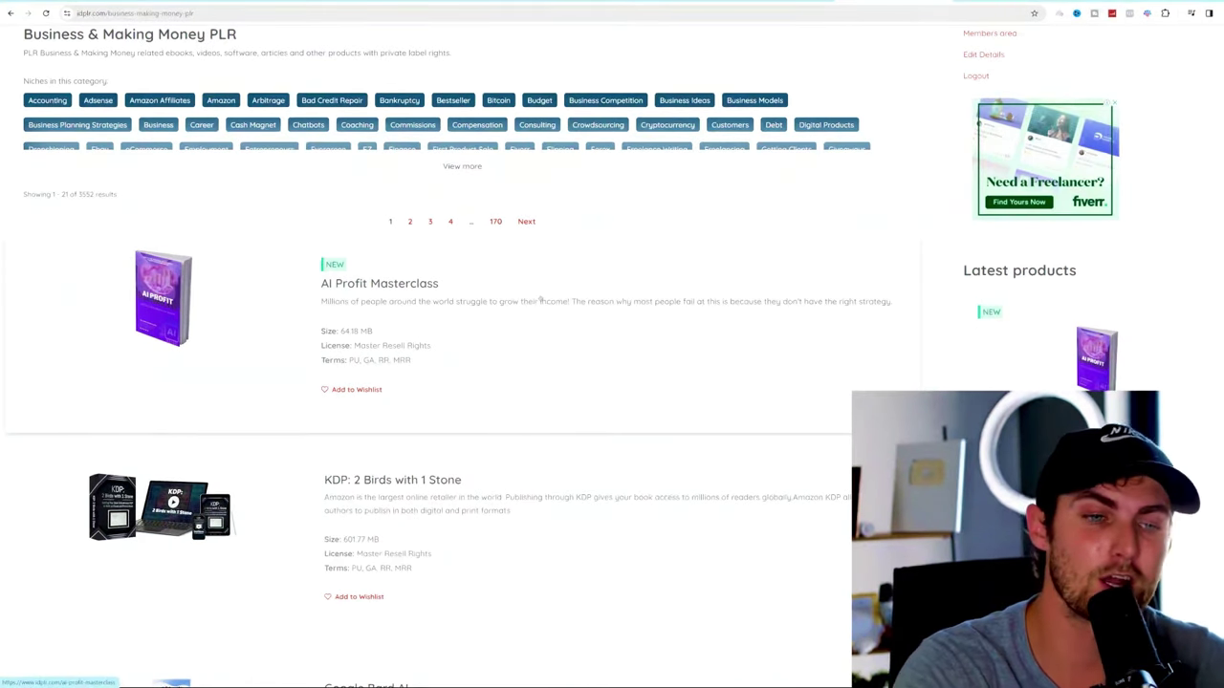
scroll(551, 297, down, 9)
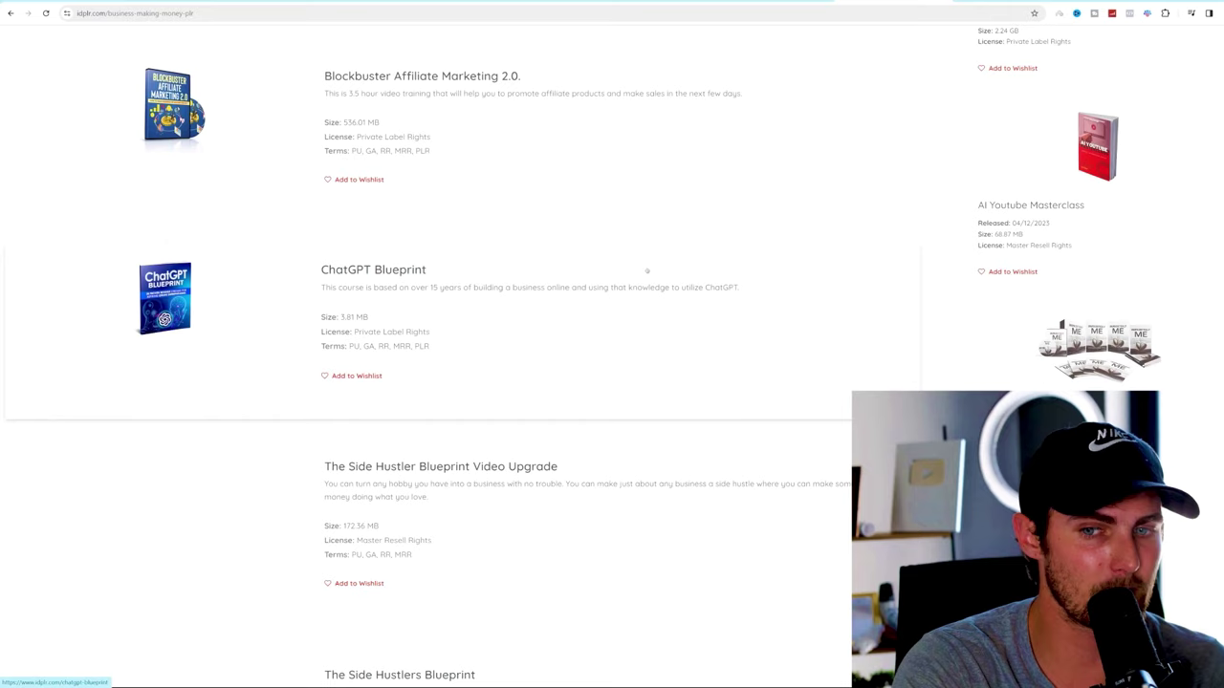
scroll(877, 374, up, 7)
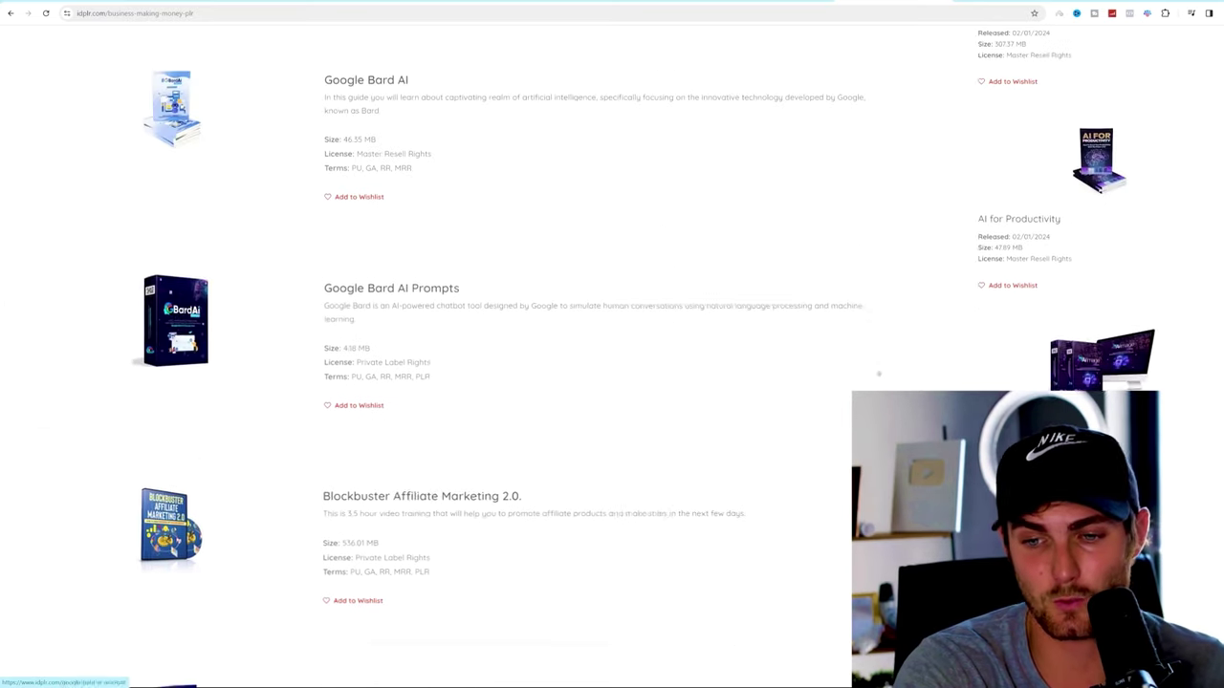
scroll(934, 350, down, 9)
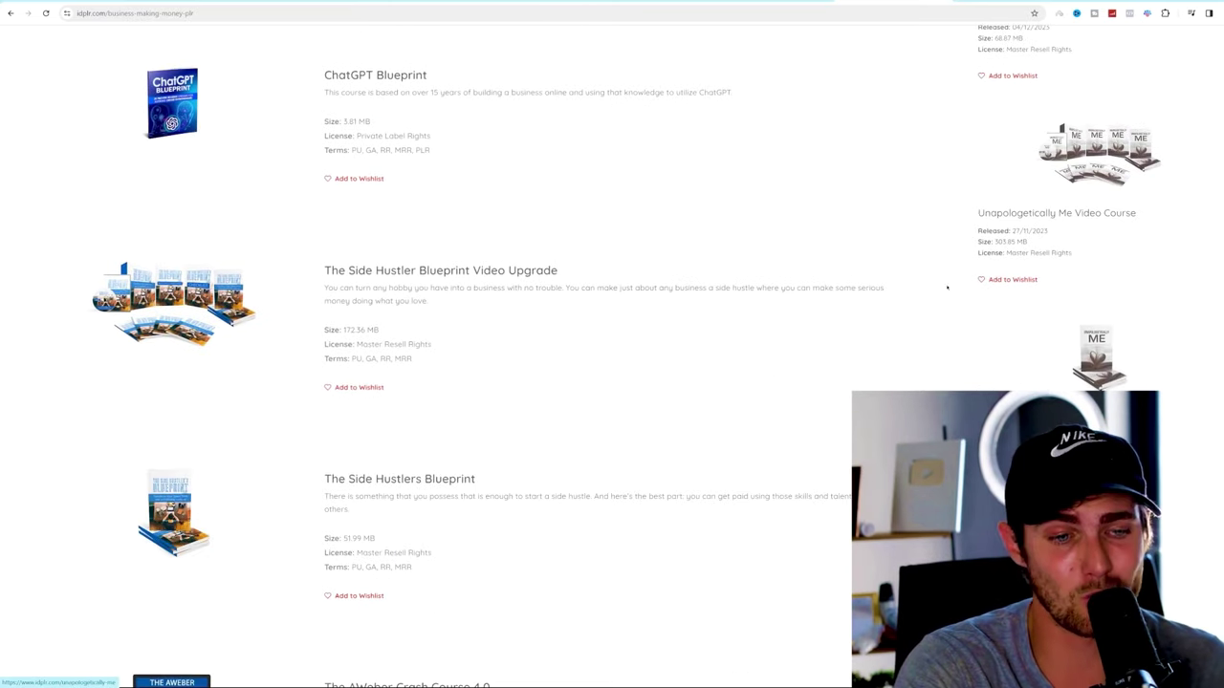
scroll(873, 105, down, 4)
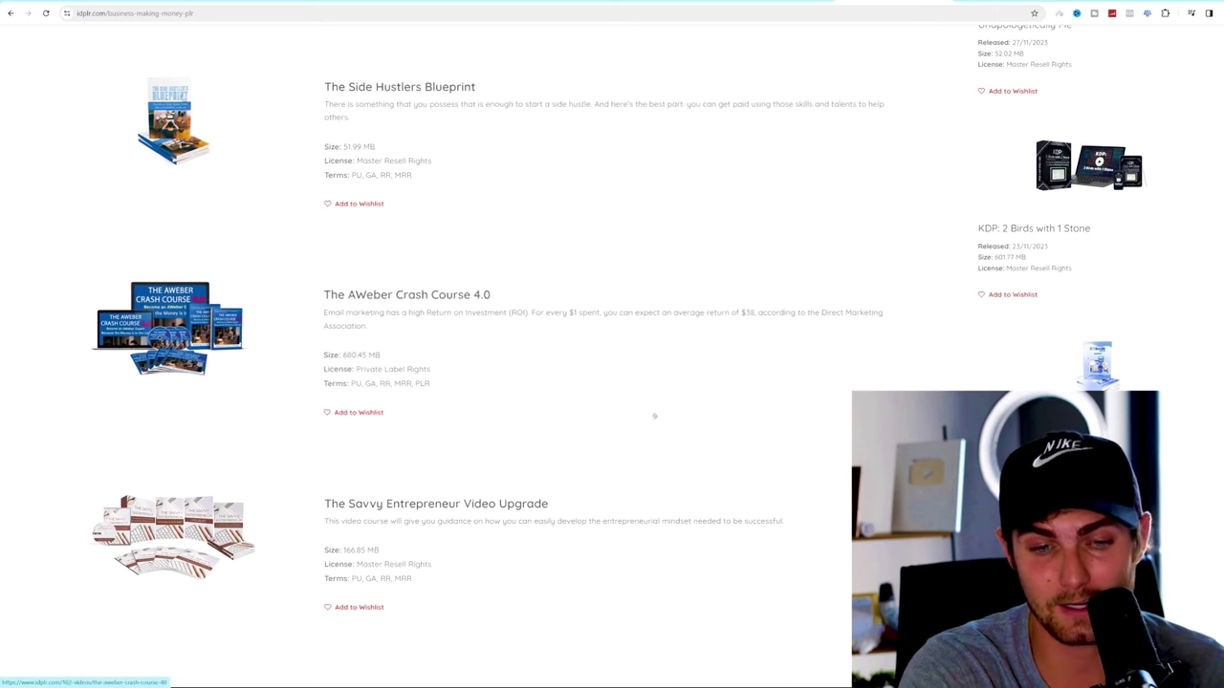
scroll(876, 251, up, 6)
scroll(1100, 325, up, 1)
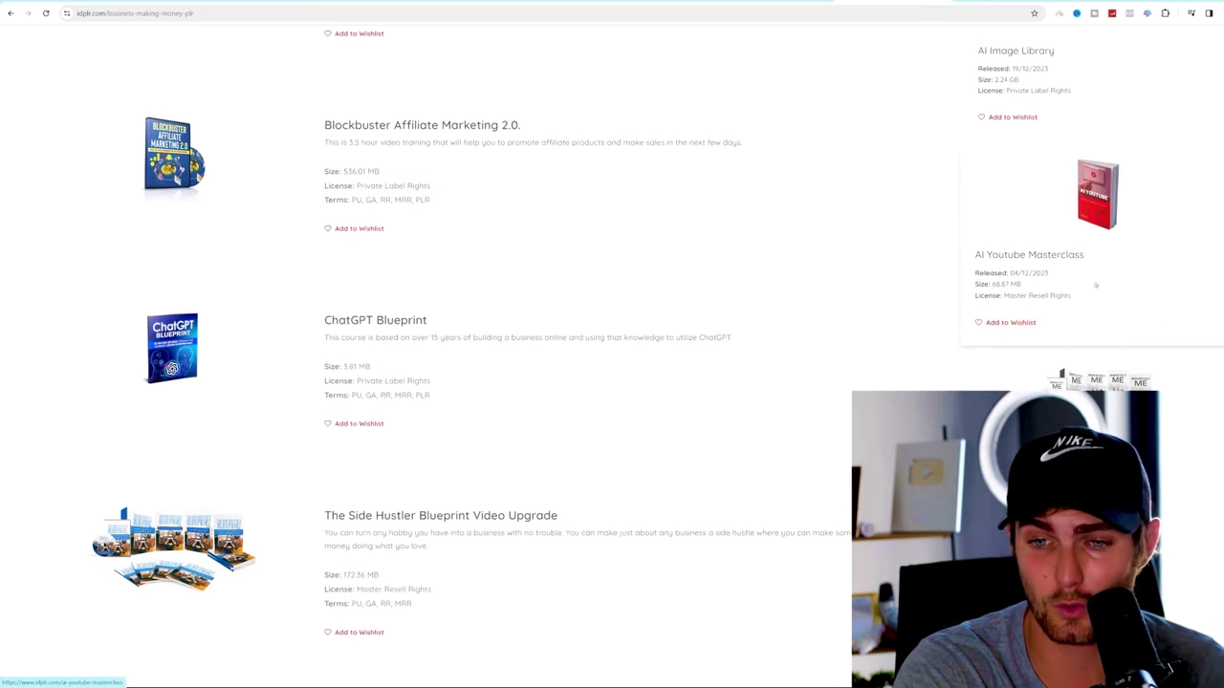
scroll(611, 356, up, 12)
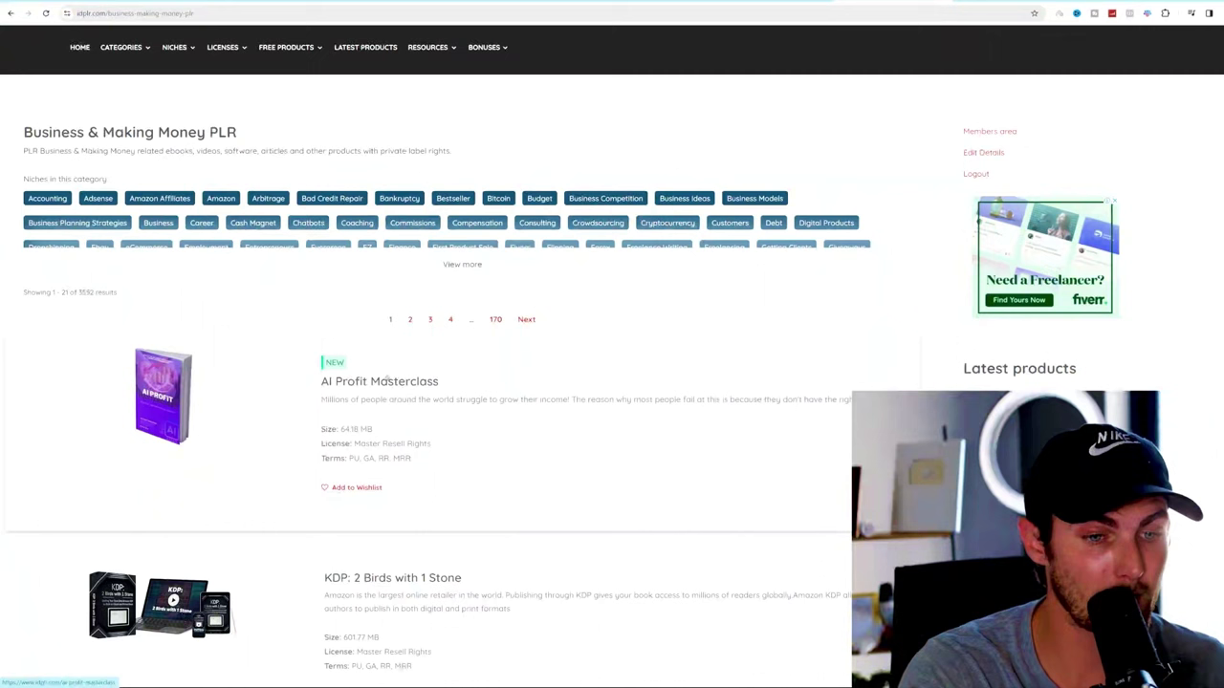
Step: Open the AI Profit Masterclass product page and download its files
click(389, 382)
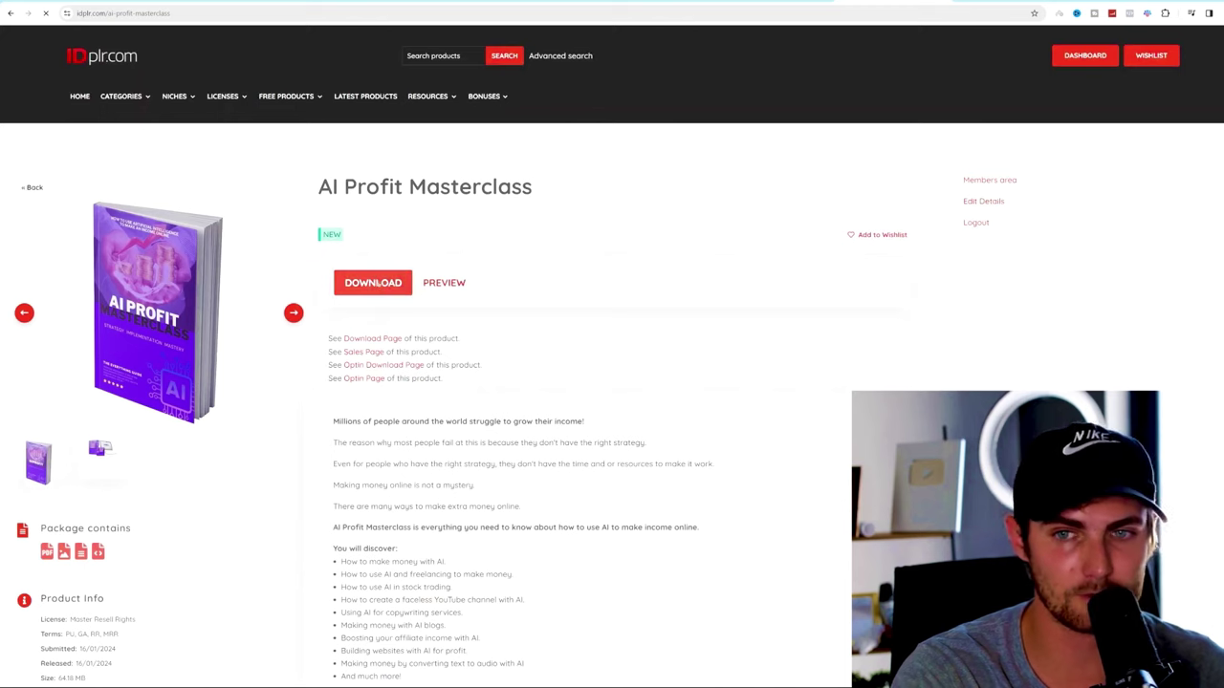
click(373, 283)
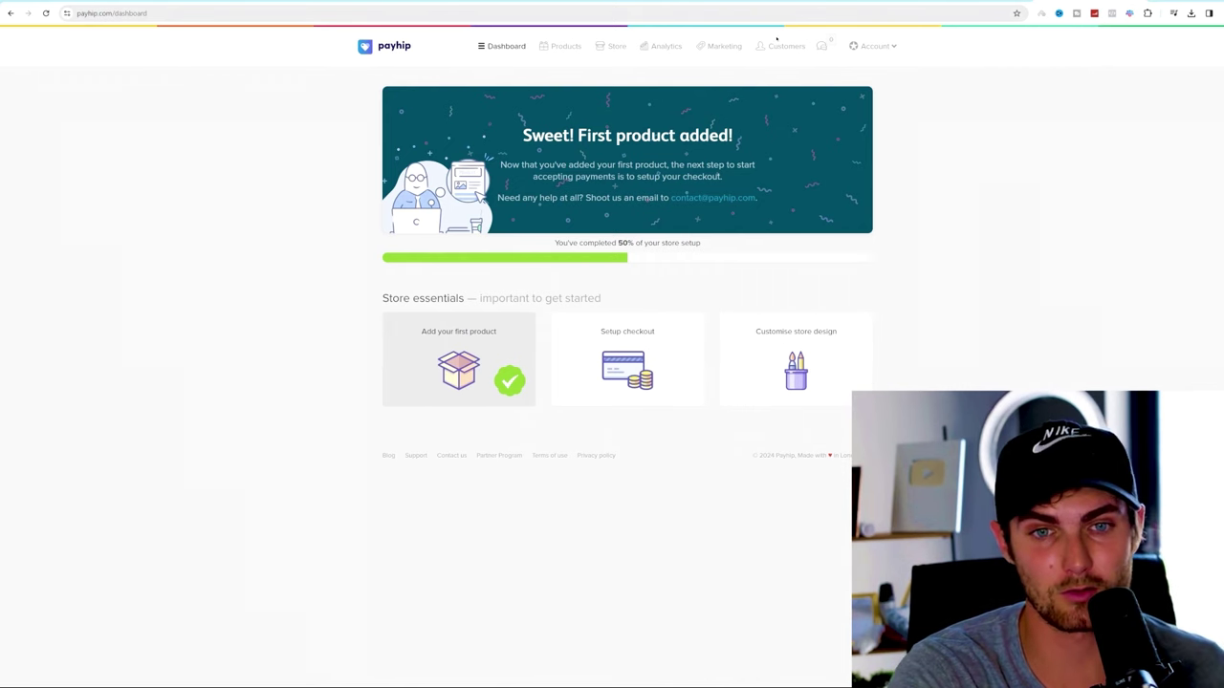
Step: Start a new digital product from Payhip's product list
click(564, 48)
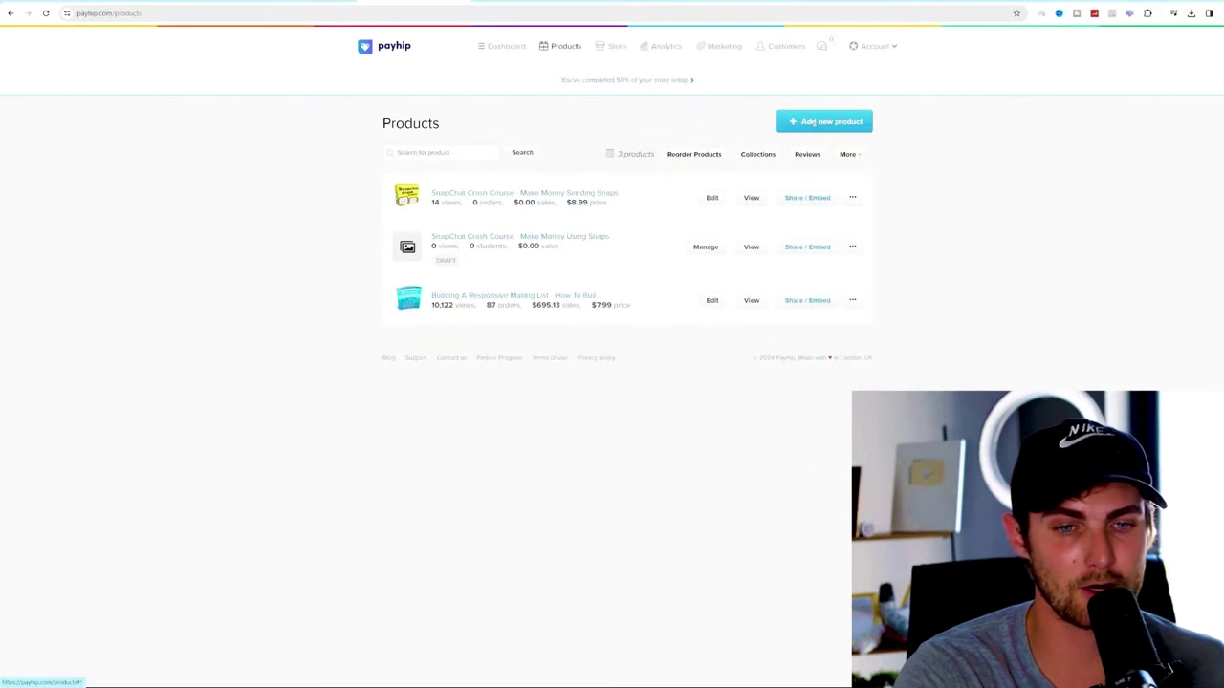
click(813, 122)
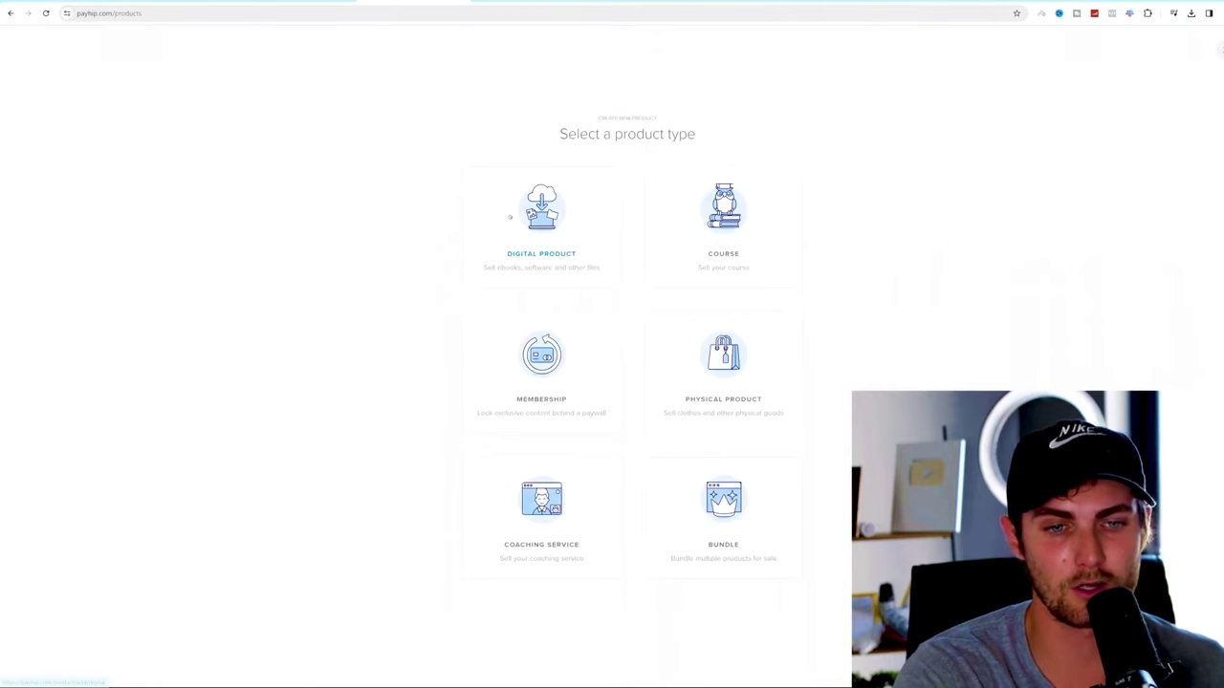
click(565, 230)
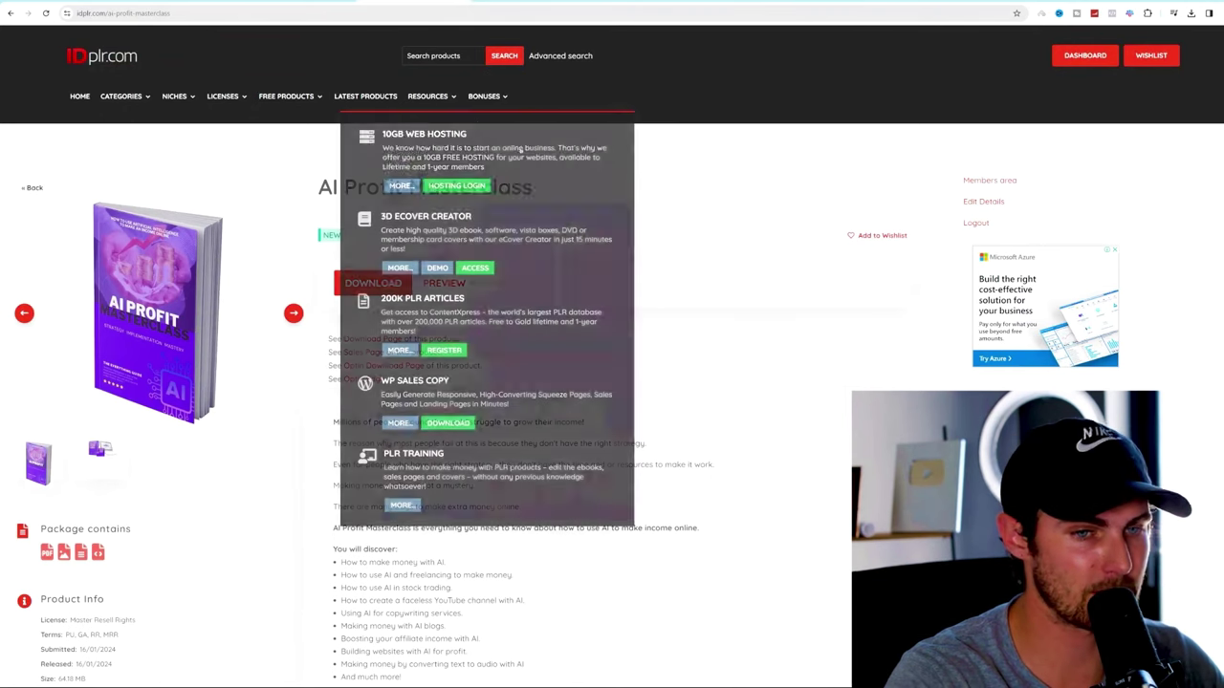
Step: Title the product 'AI Profit Masterclass 2.0' and change the price from 5.00 to 6.99
drag(532, 188, 305, 189)
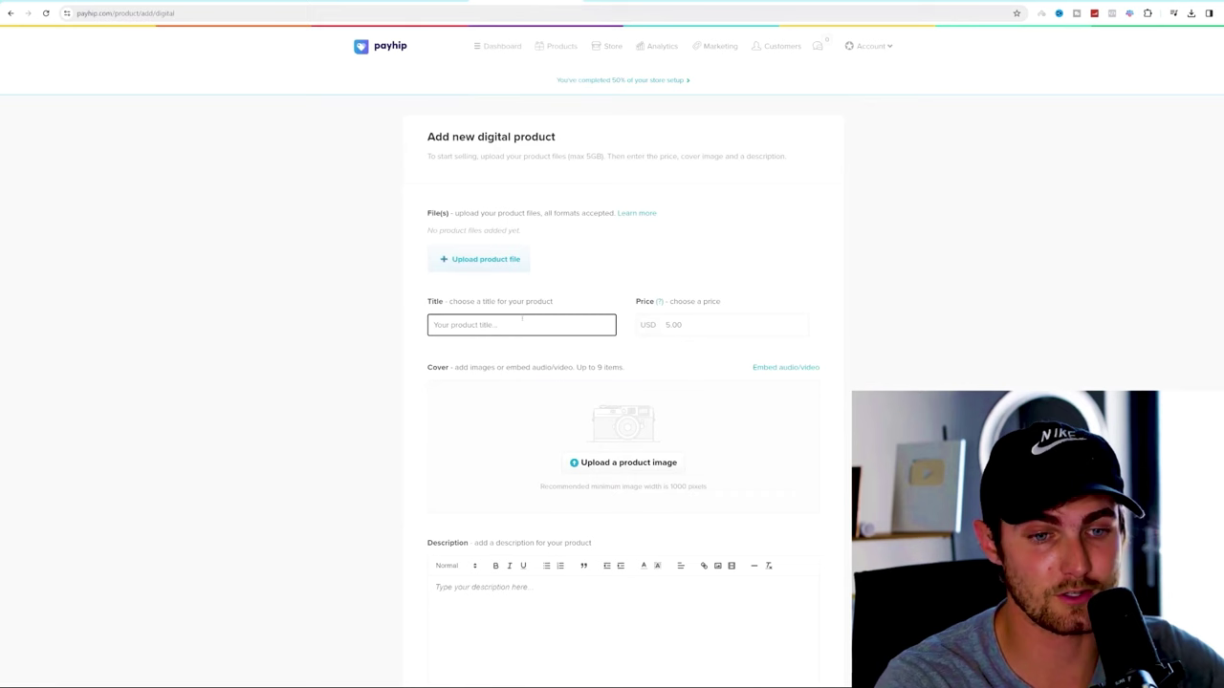
key(ctrl+v)
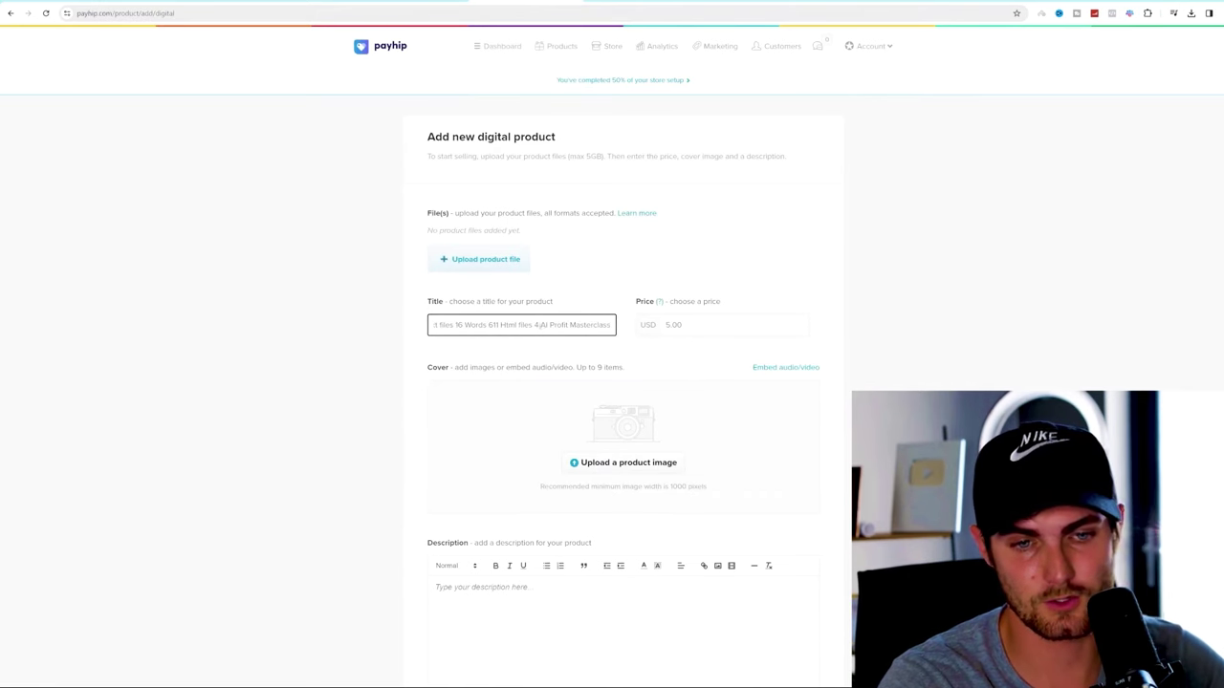
drag(521, 326, 282, 327)
text(AI Profit Masterclass 2.0)
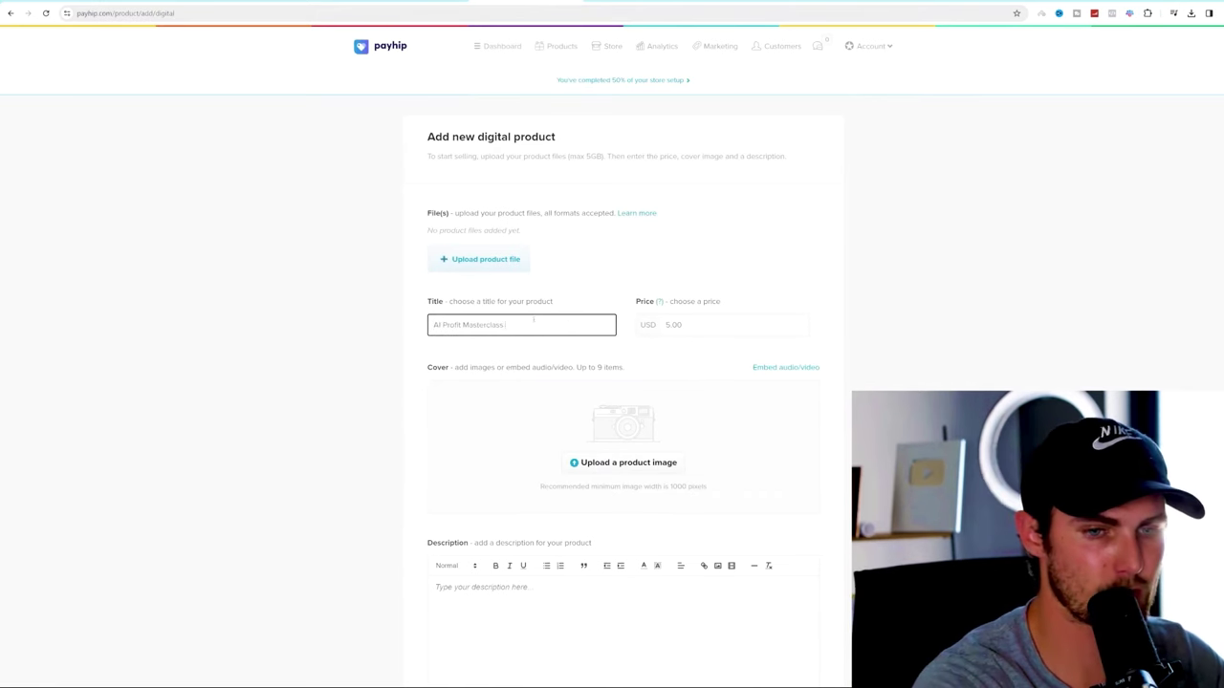
key(Tab)
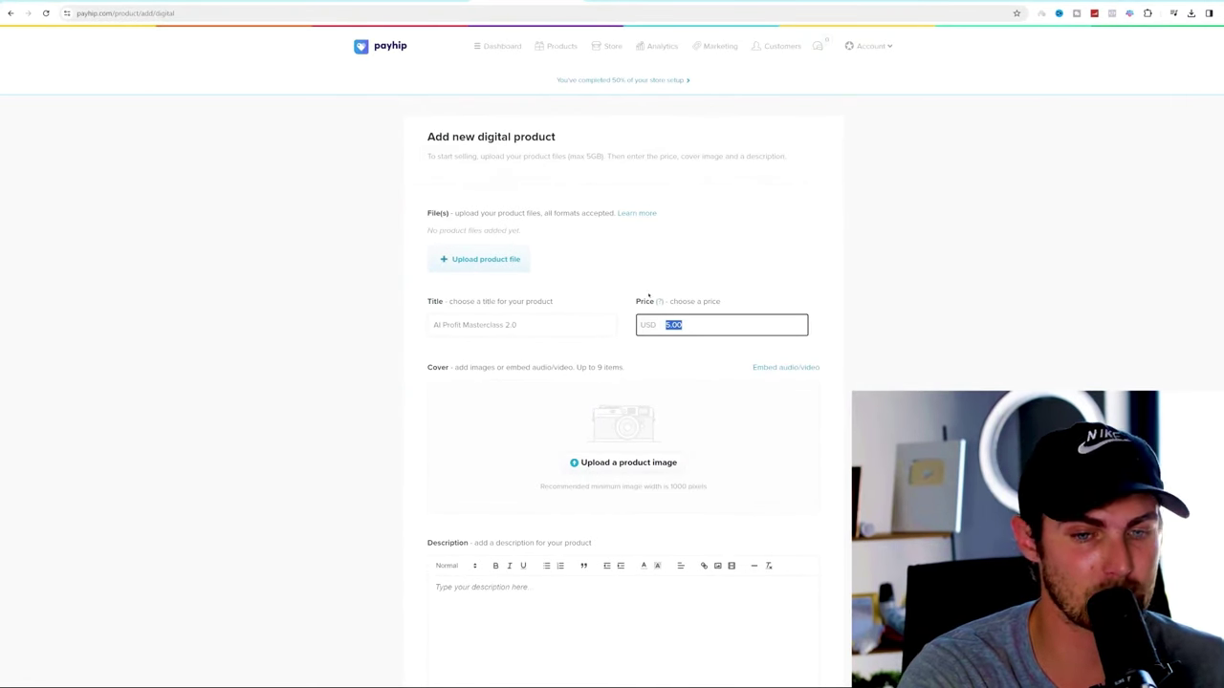
click(707, 318)
key(super+a)
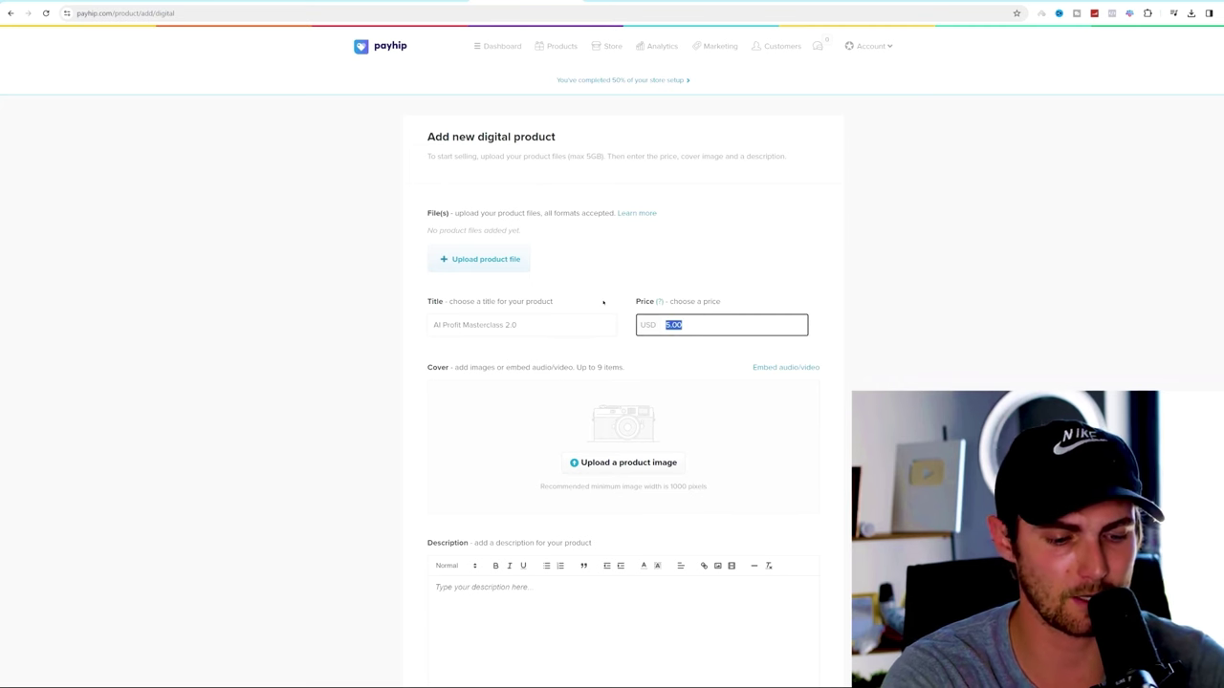
text(6.99)
scroll(555, 176, down, 2)
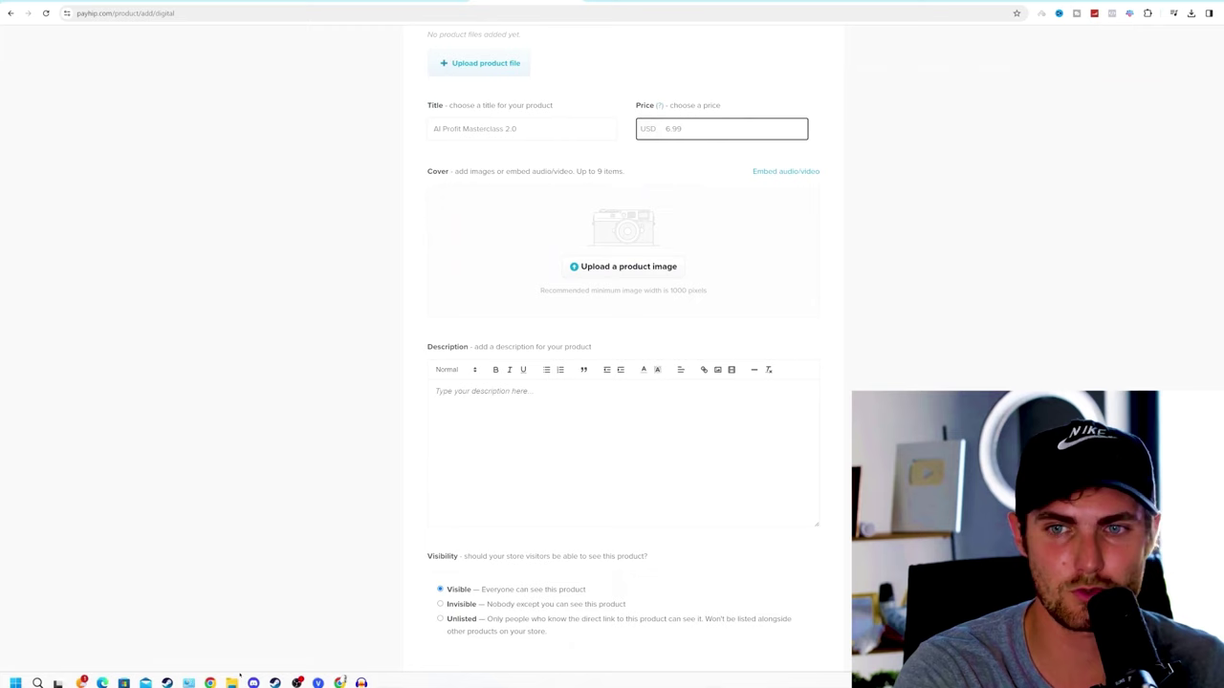
Step: Save the purple AI Profit book image from IDPLR and upload it as the product cover
key(ctrl+shift+Tab)
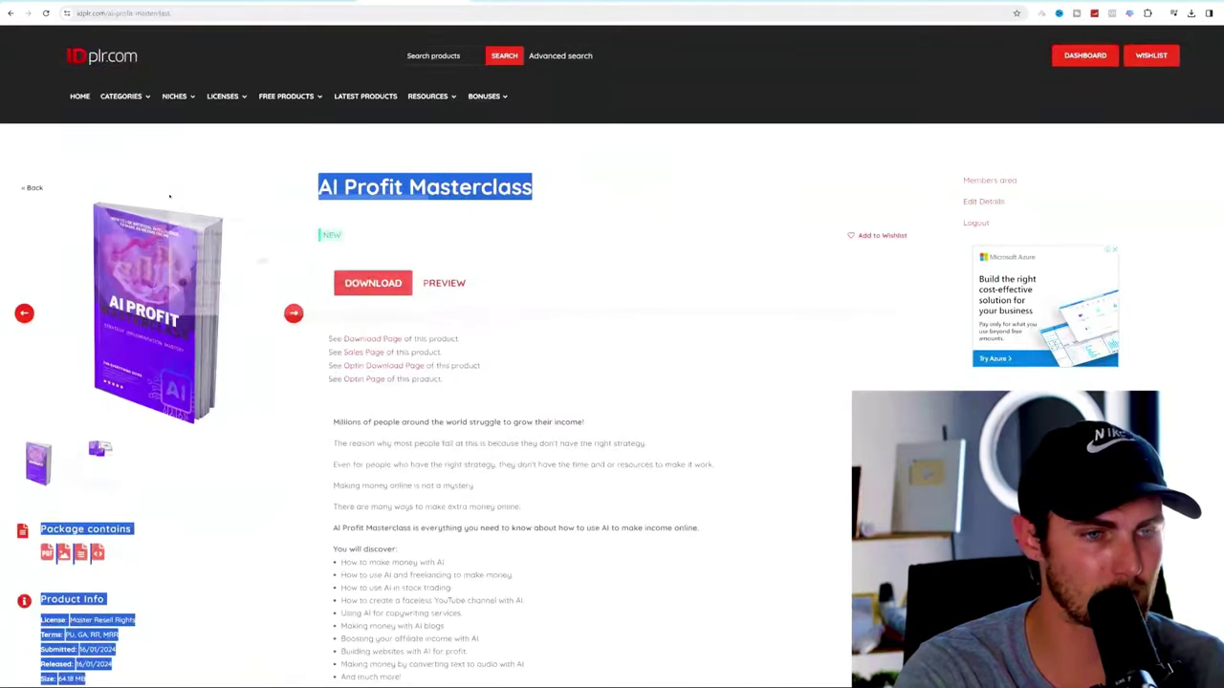
right_click(137, 246)
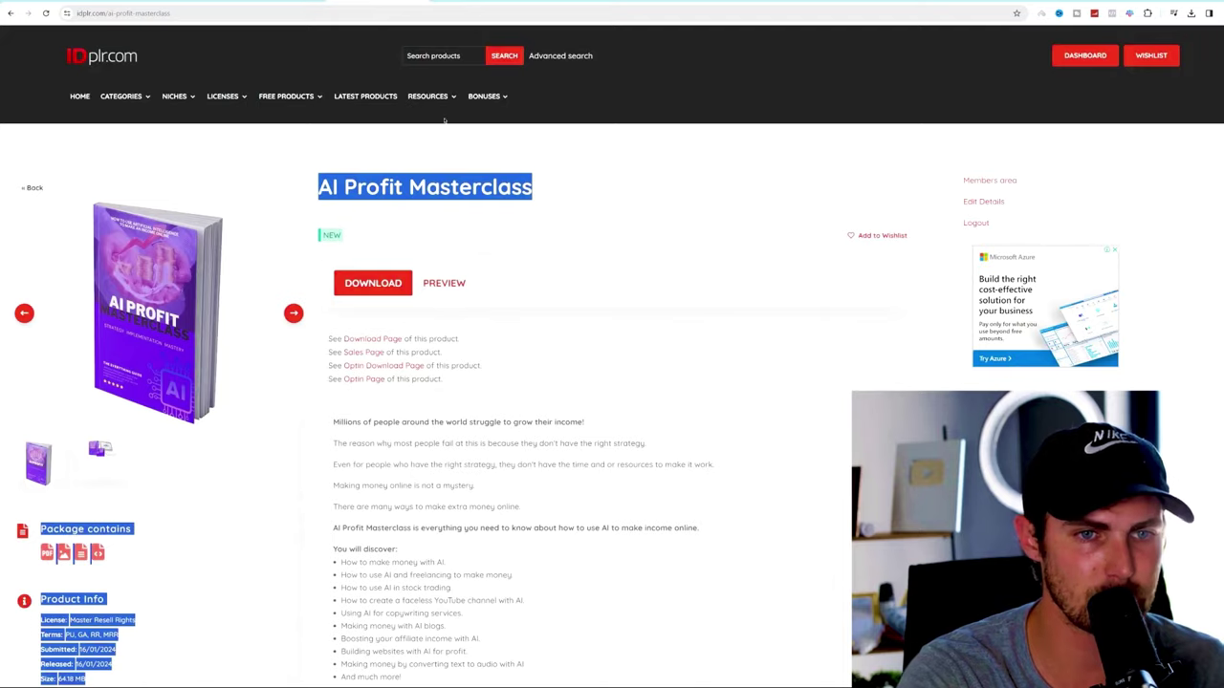
key(ctrl+Tab)
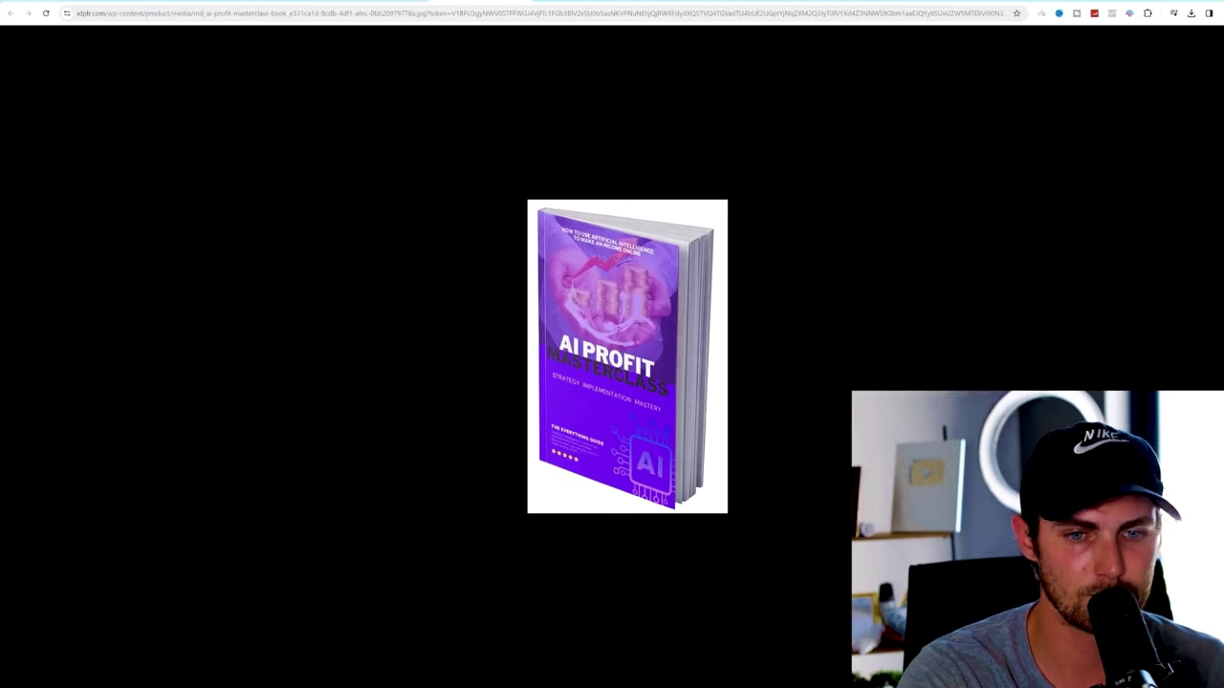
key(ctrl+s)
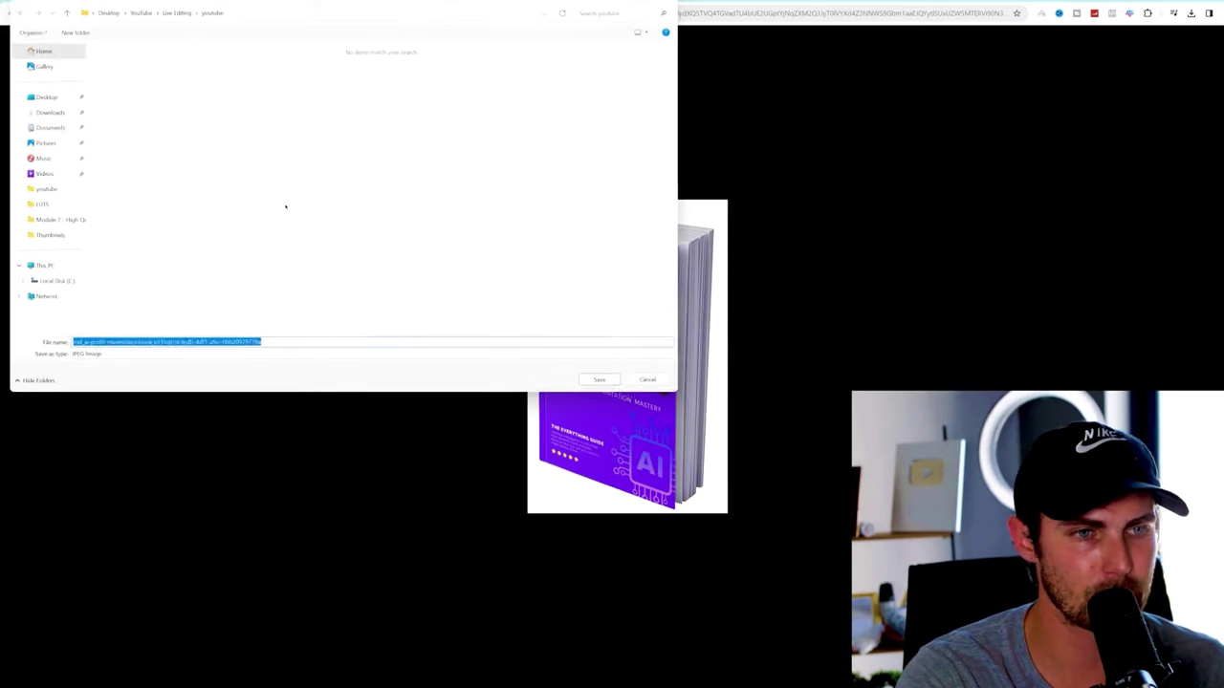
click(598, 385)
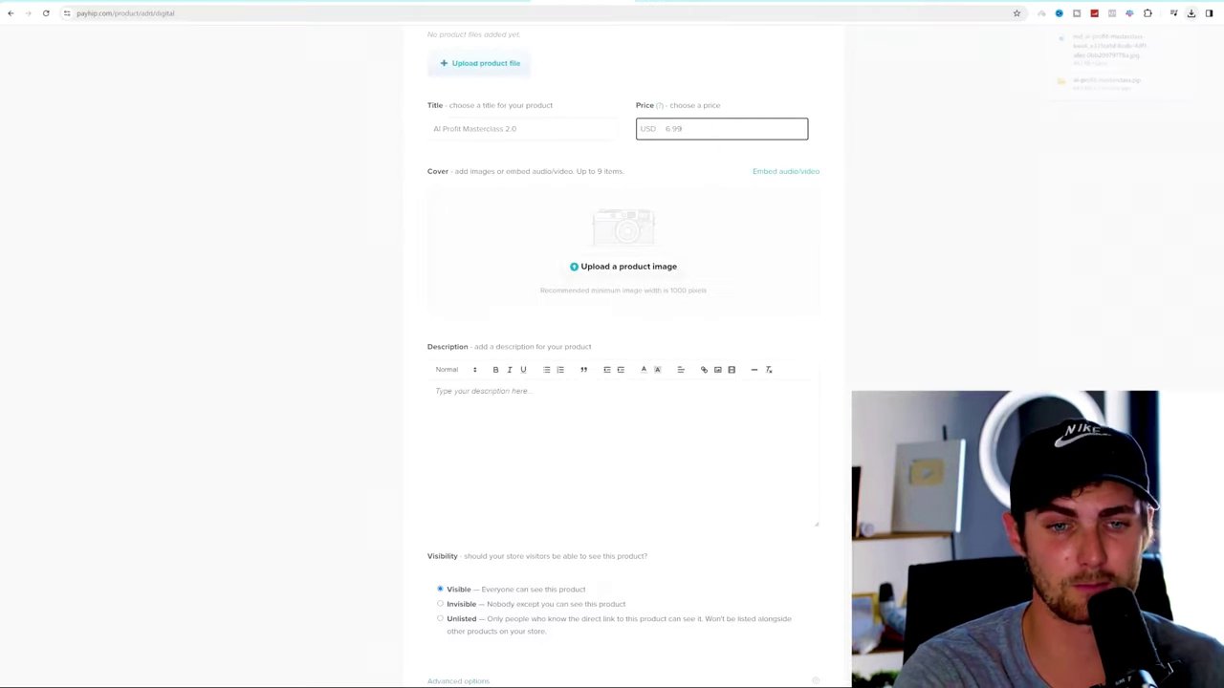
click(625, 331)
double_click(130, 76)
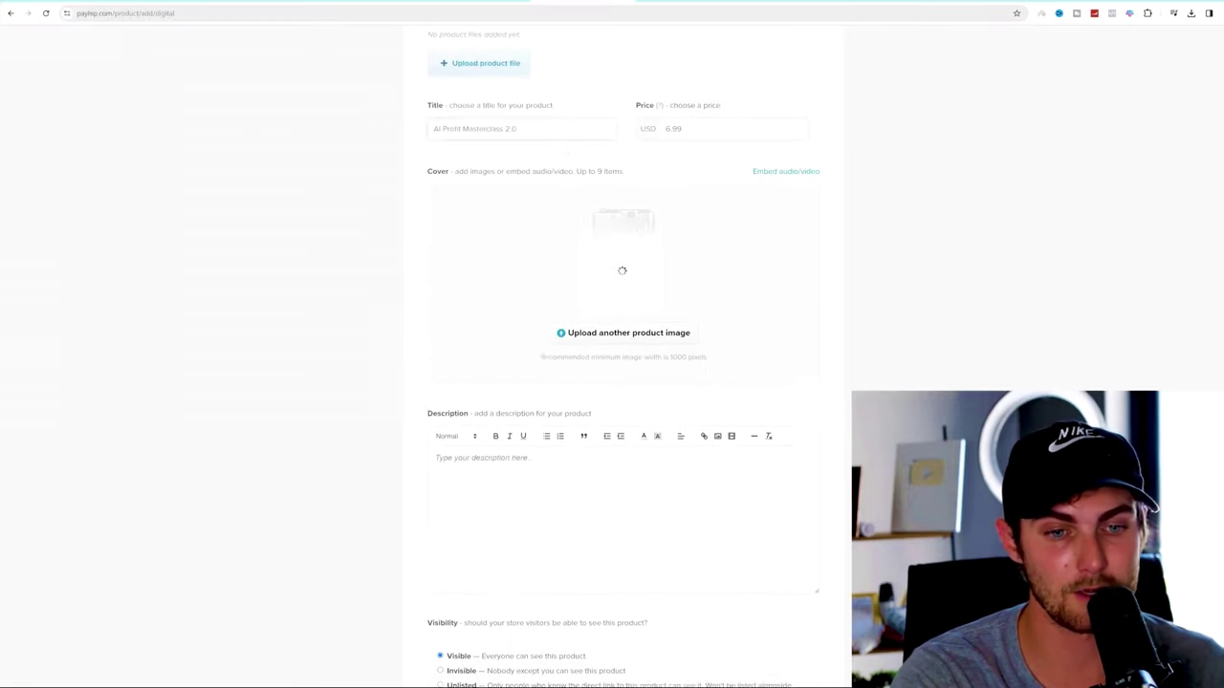
Step: Copy the IDPLR course description and paste it into the Description box
scroll(511, 415, down, 1)
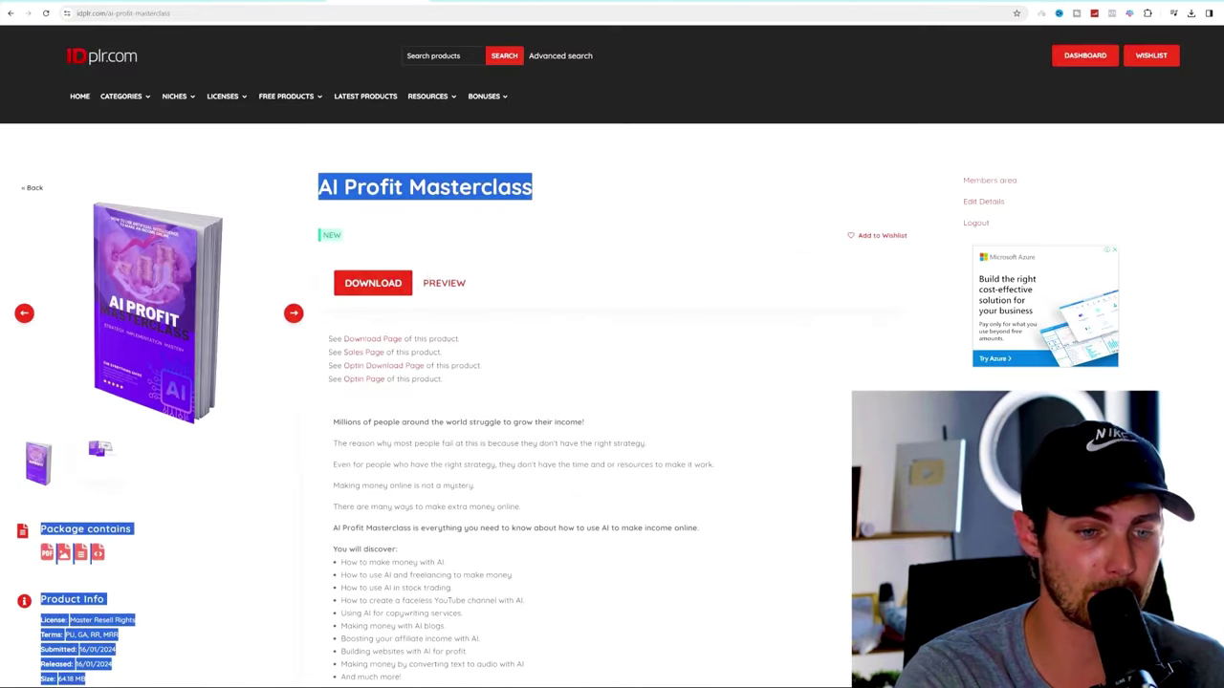
scroll(400, 322, down, 3)
scroll(399, 321, down, 2)
drag(400, 322, 326, 317)
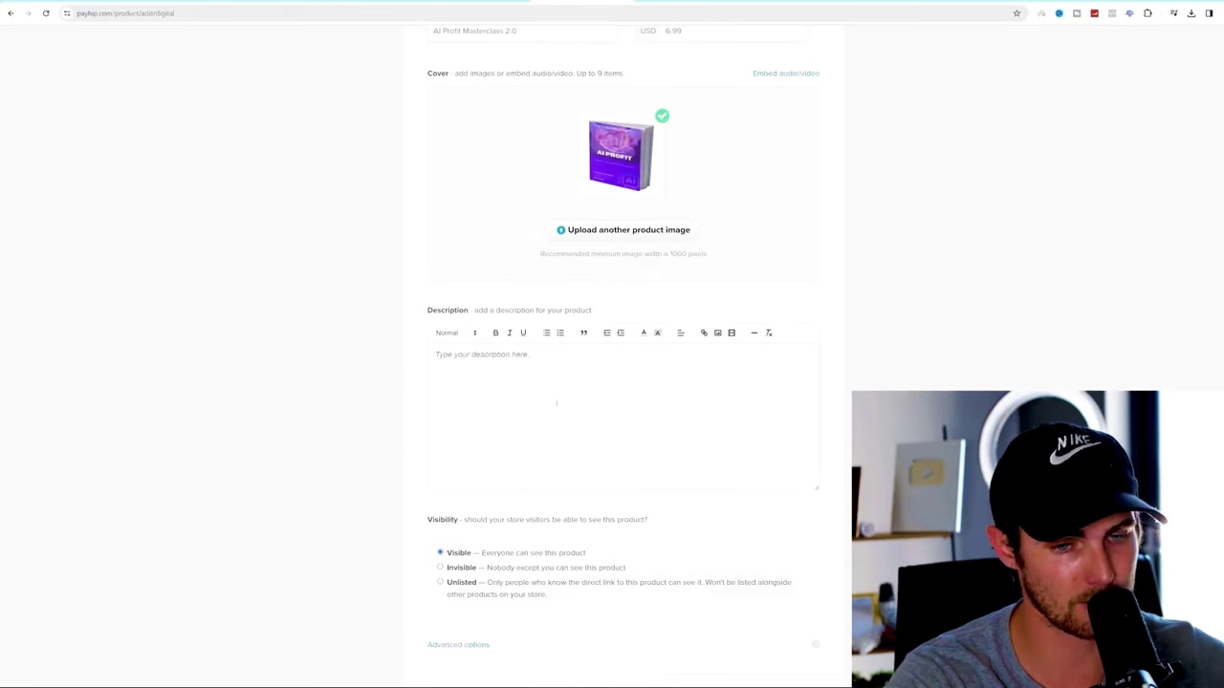
click(556, 403)
key(ctrl+v)
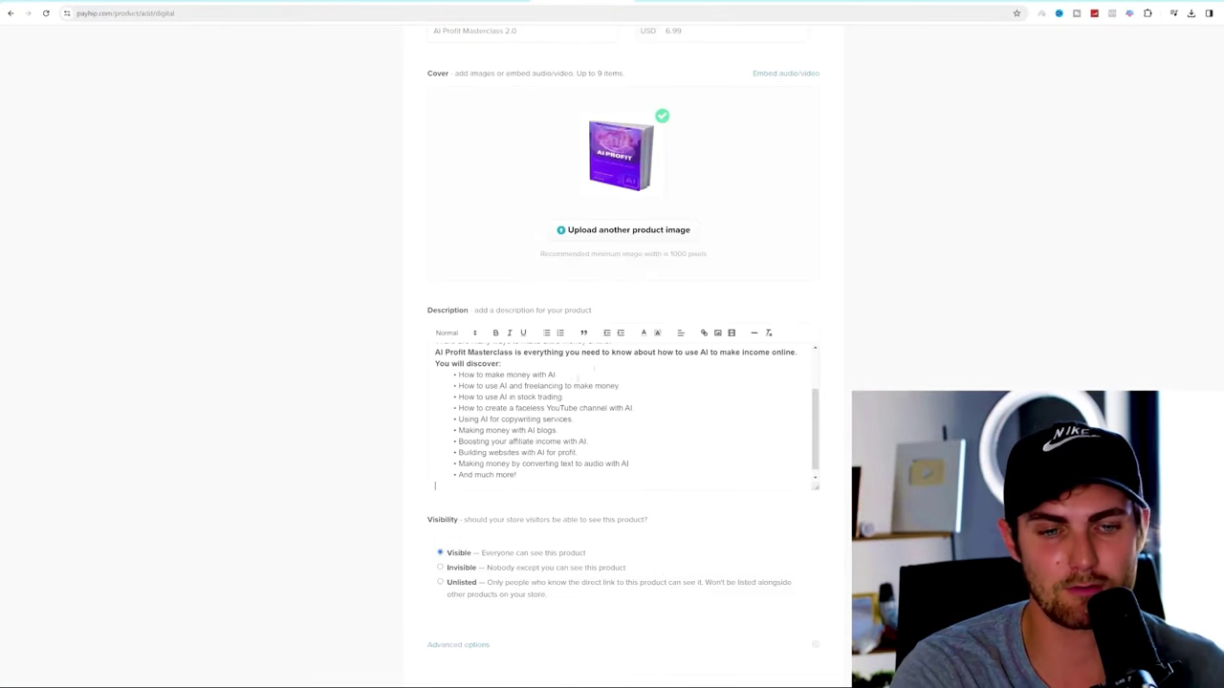
Step: Expand the form's advanced options, showing variations, tax exempt, ebook and license key settings
scroll(591, 421, up, 5)
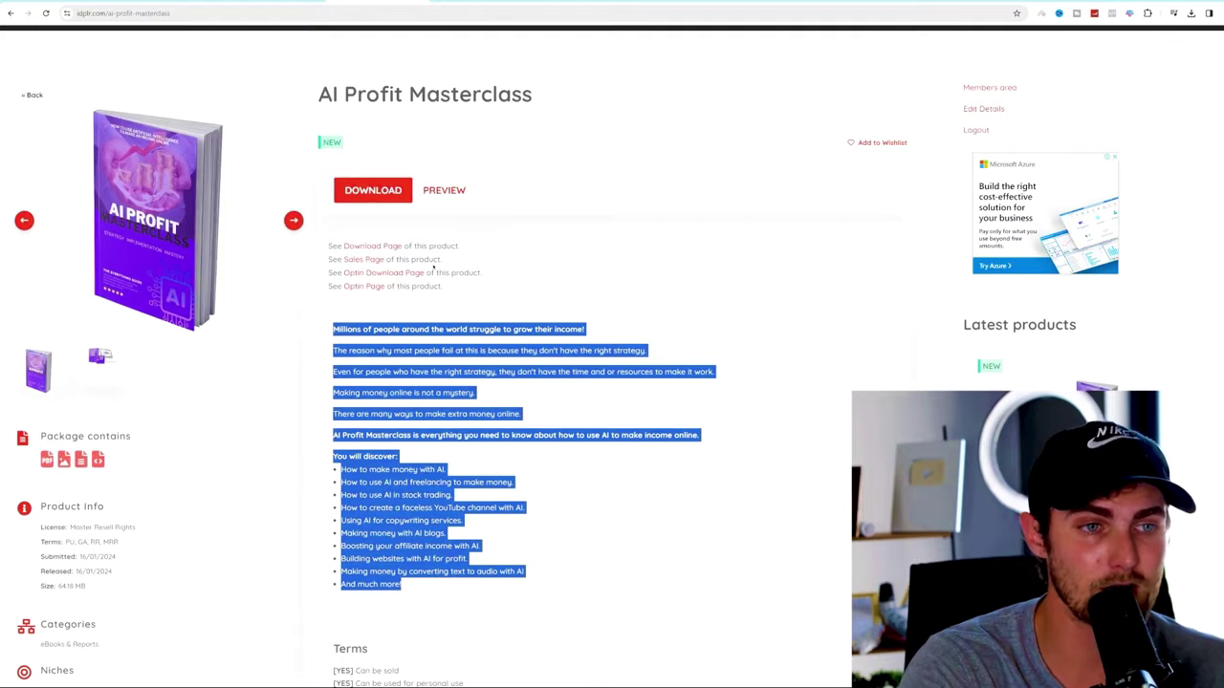
scroll(433, 269, up, 1)
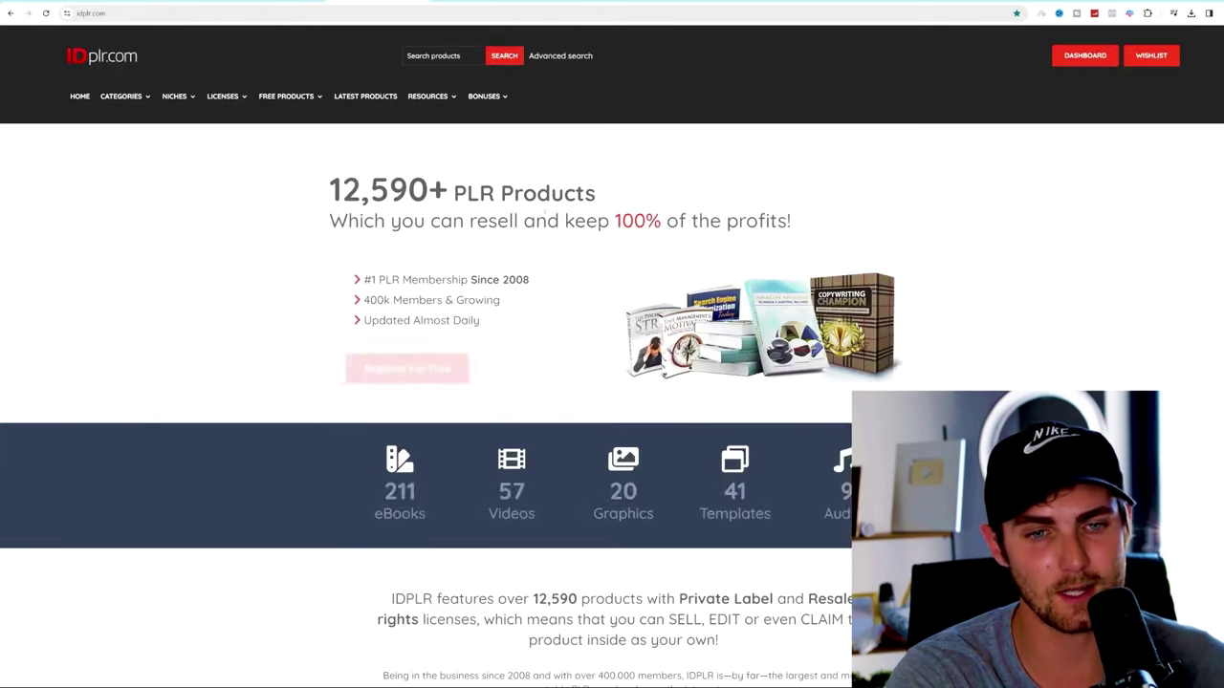
drag(364, 220, 813, 236)
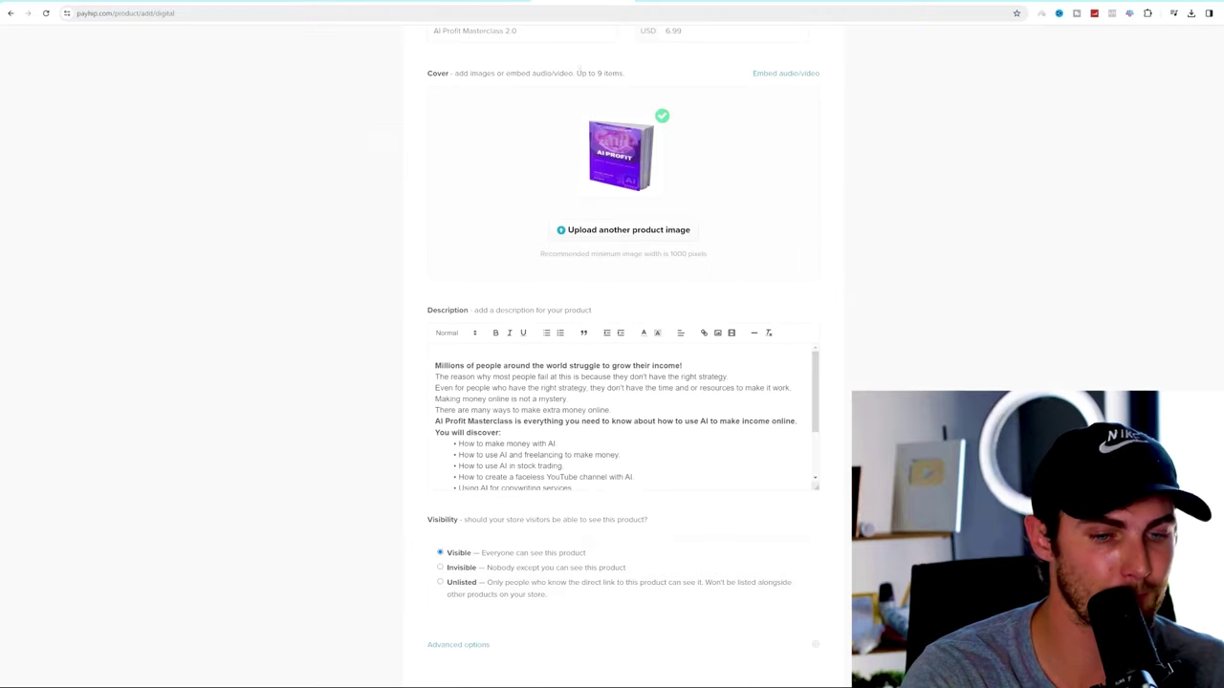
scroll(621, 287, down, 5)
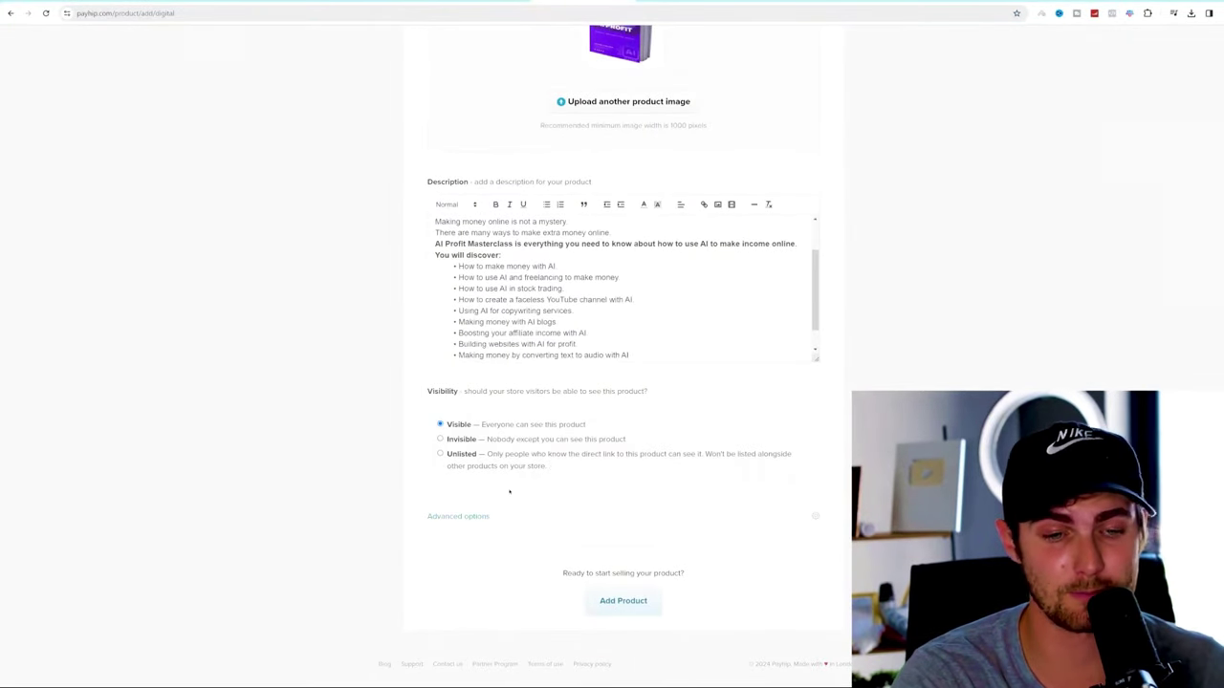
click(464, 516)
scroll(521, 481, down, 3)
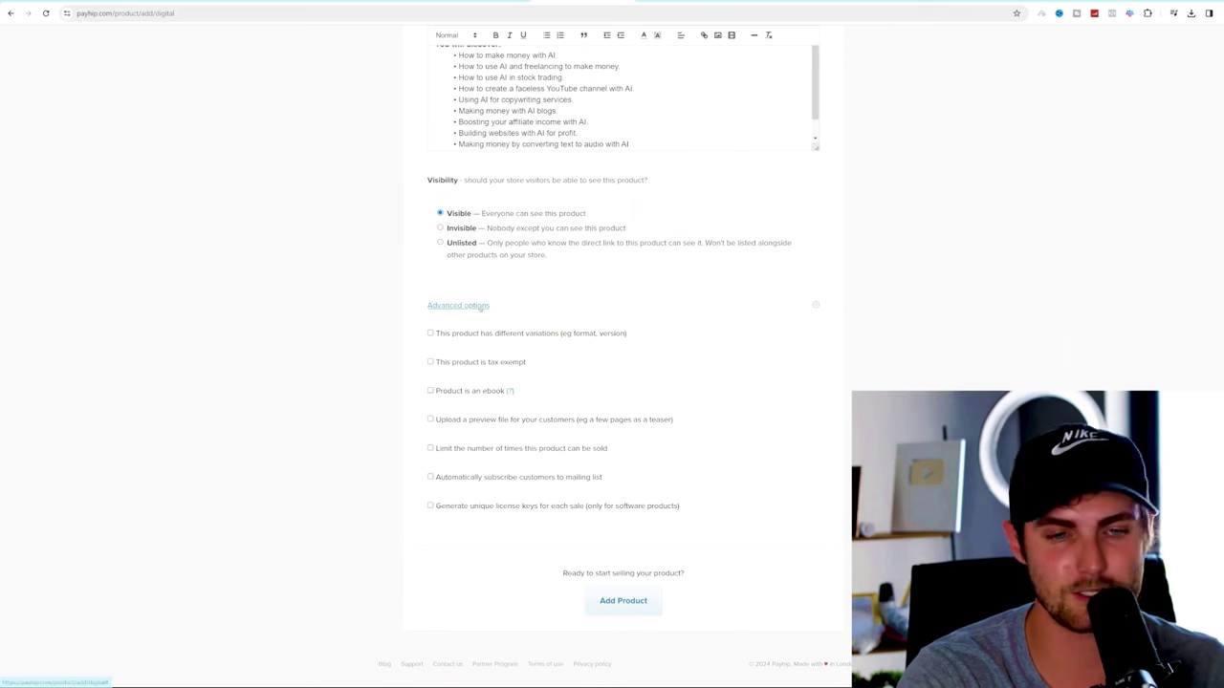
Step: Try to submit the product listing and dismiss the missing-file warning
click(651, 602)
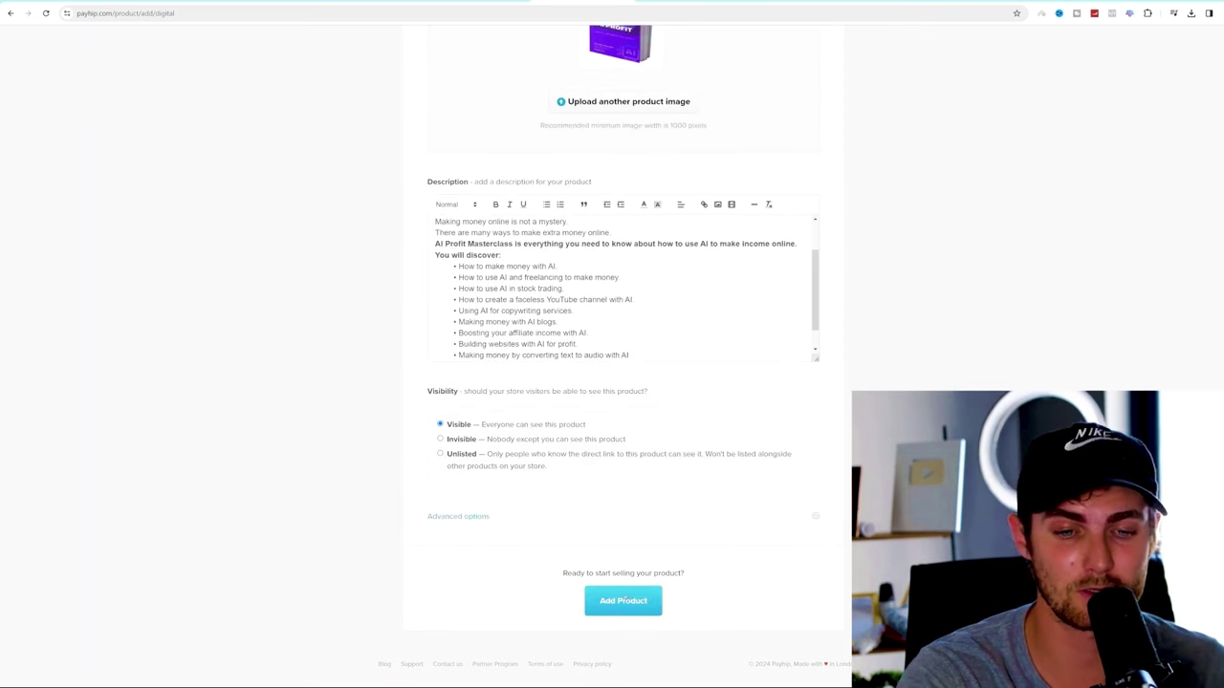
click(624, 601)
click(788, 331)
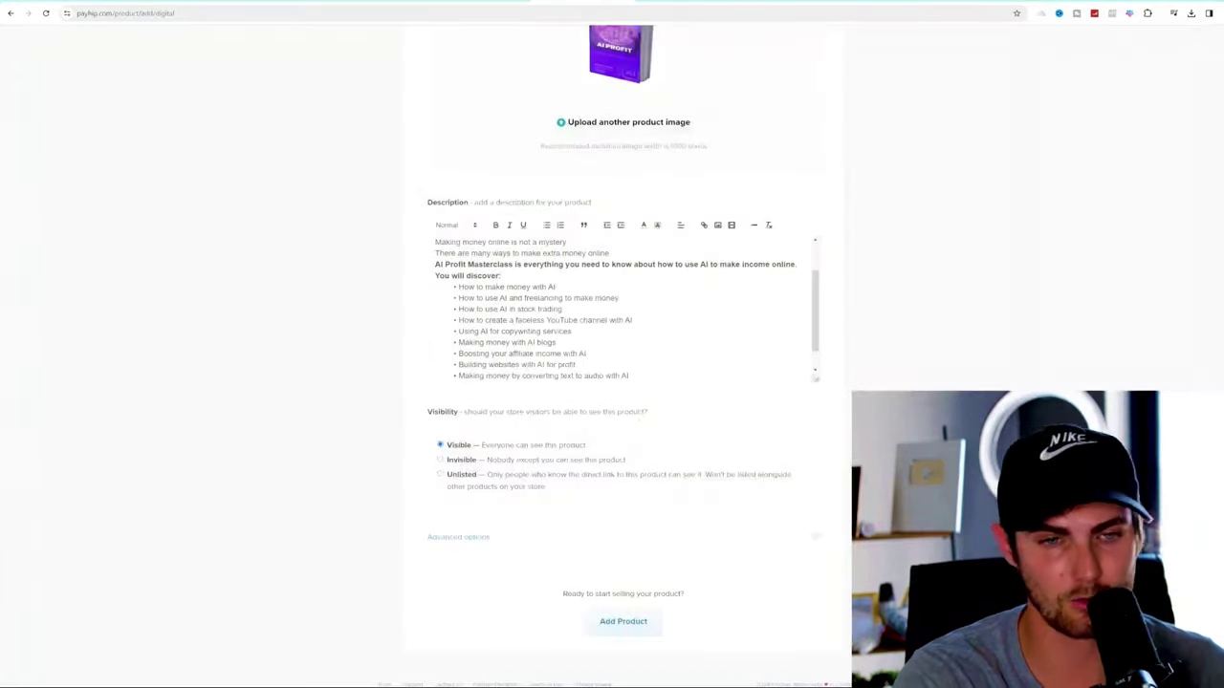
scroll(788, 330, up, 10)
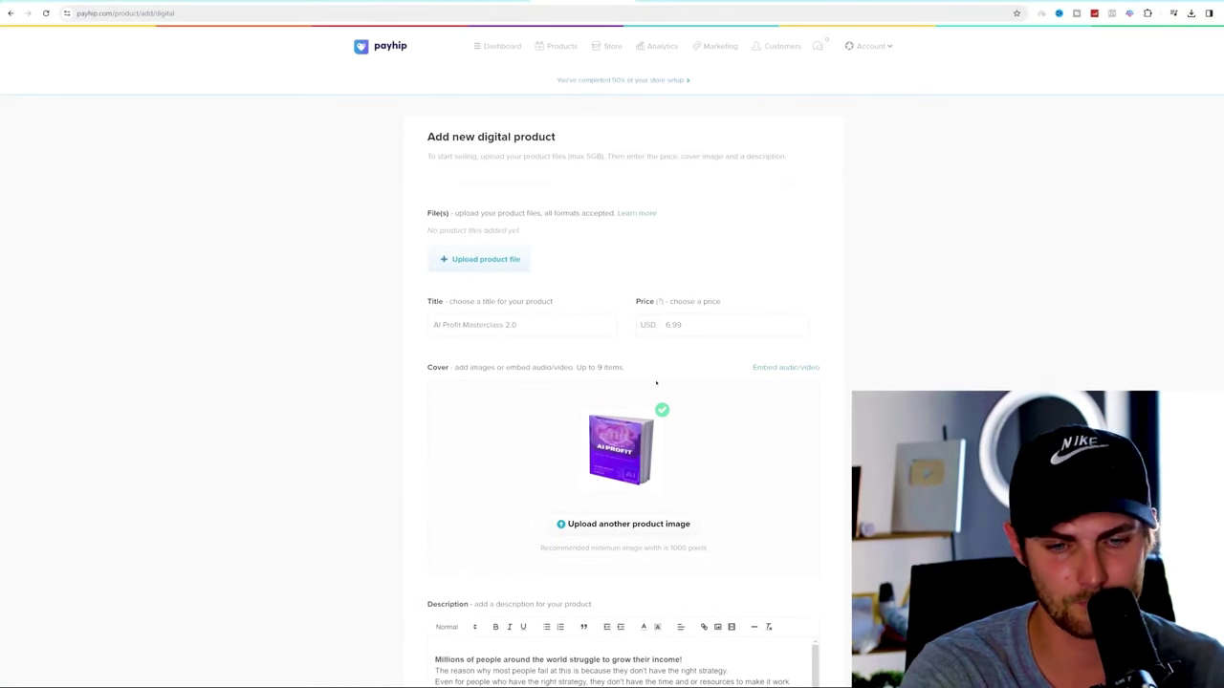
scroll(672, 390, down, 3)
scroll(621, 411, down, 3)
scroll(411, 316, up, 3)
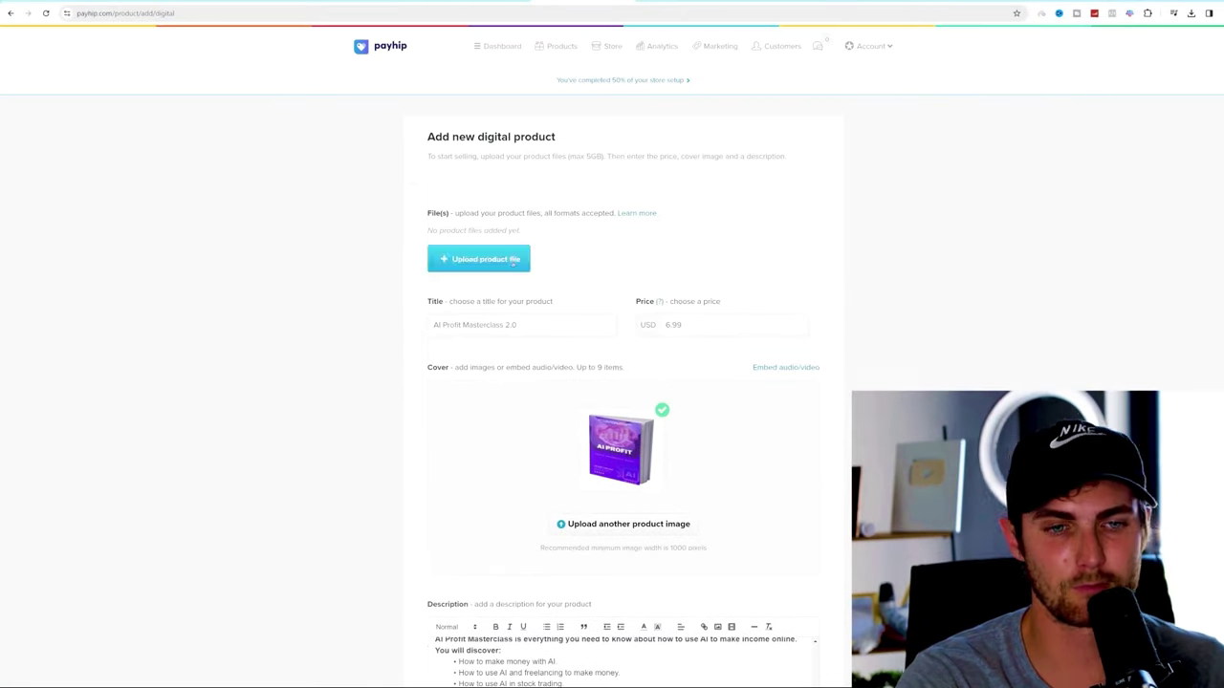
Step: Upload the ai-profit-masterclass zip as the product file and publish AI Profit Masterclass 2.0
click(480, 259)
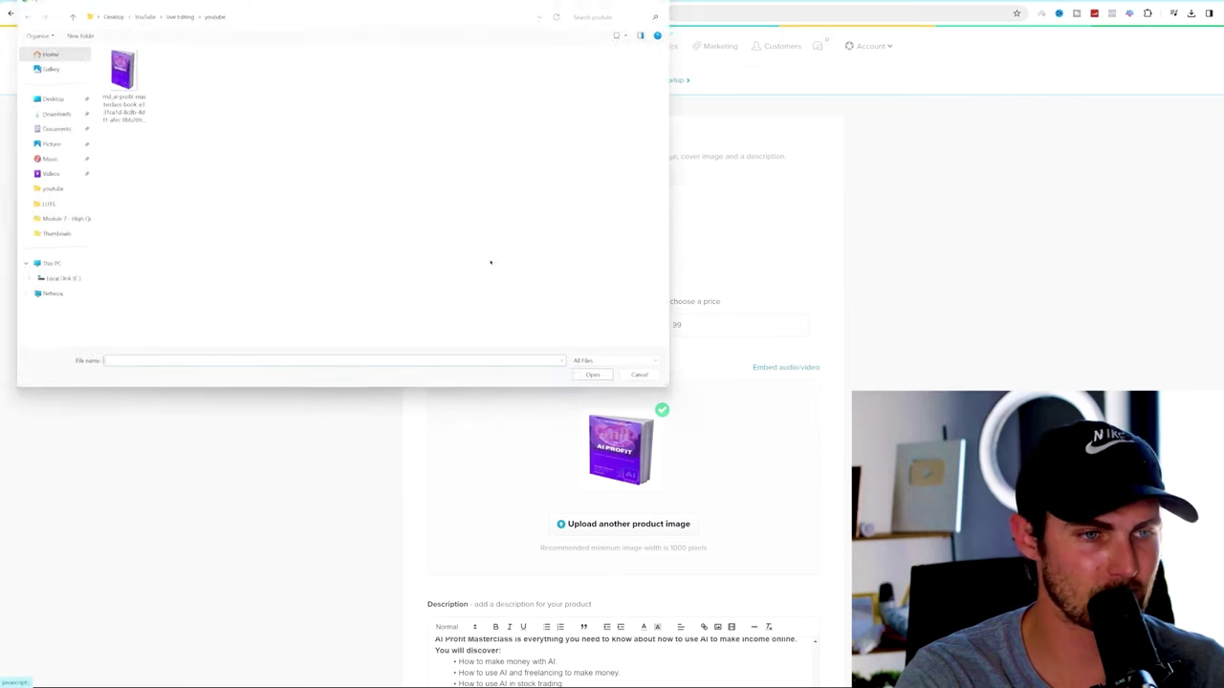
click(191, 61)
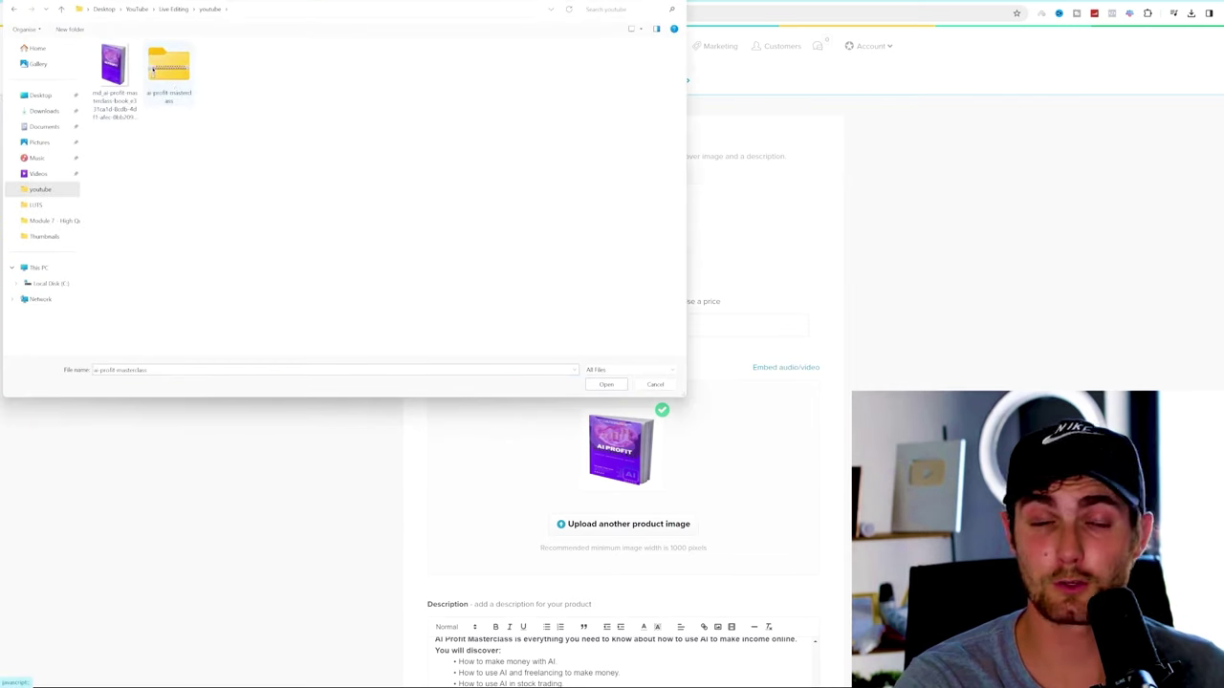
double_click(170, 100)
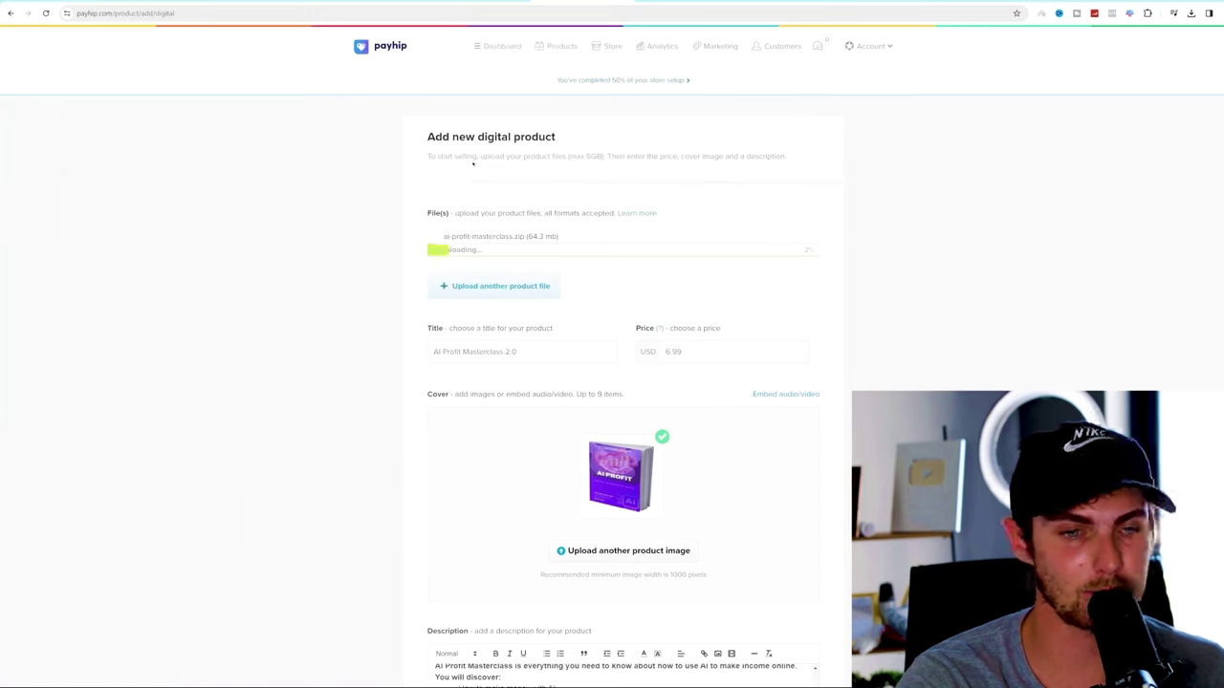
scroll(705, 127, down, 4)
scroll(705, 127, down, 1)
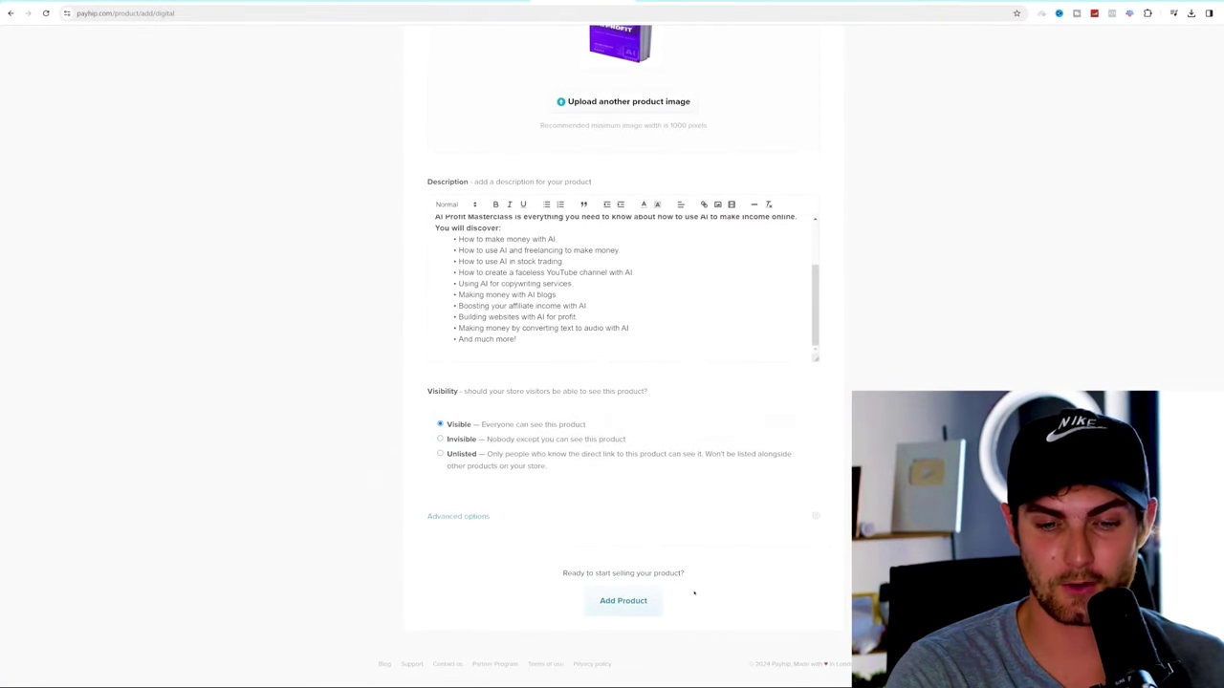
click(627, 604)
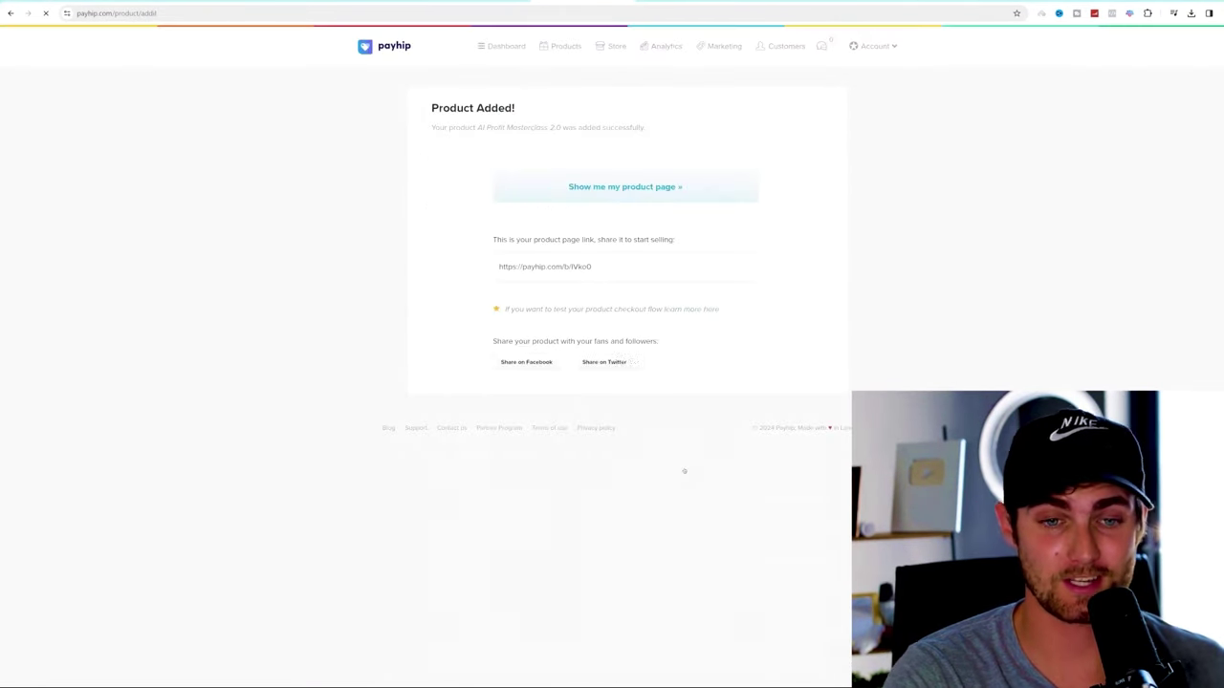
Step: Copy the product page link and load it in a new browser tab
drag(596, 268, 440, 272)
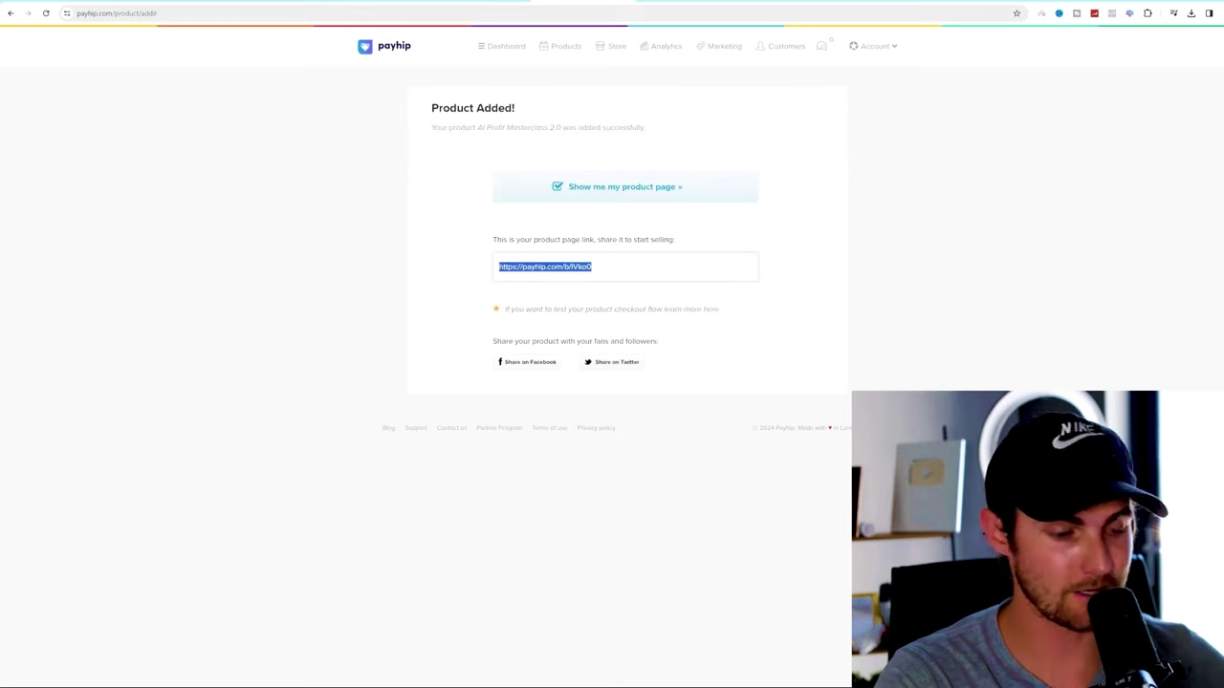
key(ctrl+c)
key(ctrl+t)
key(ctrl+v)
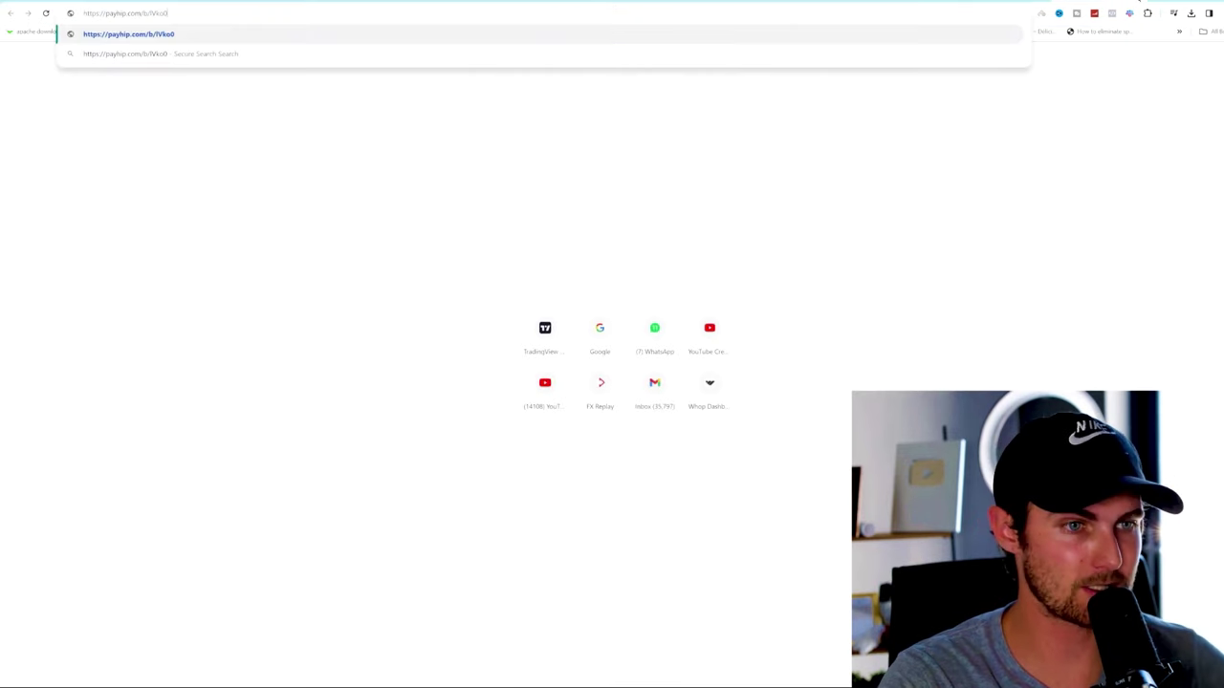
key(Return)
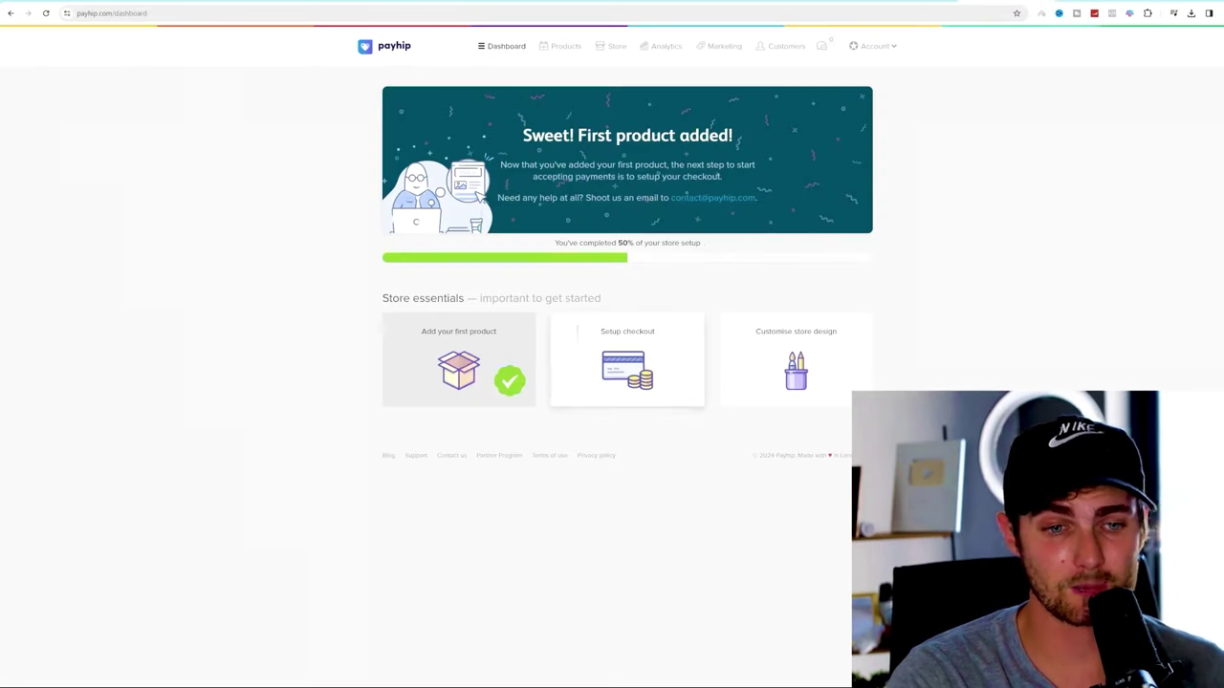
Step: Connect a PayPal account in Payhip's checkout payment settings
click(621, 347)
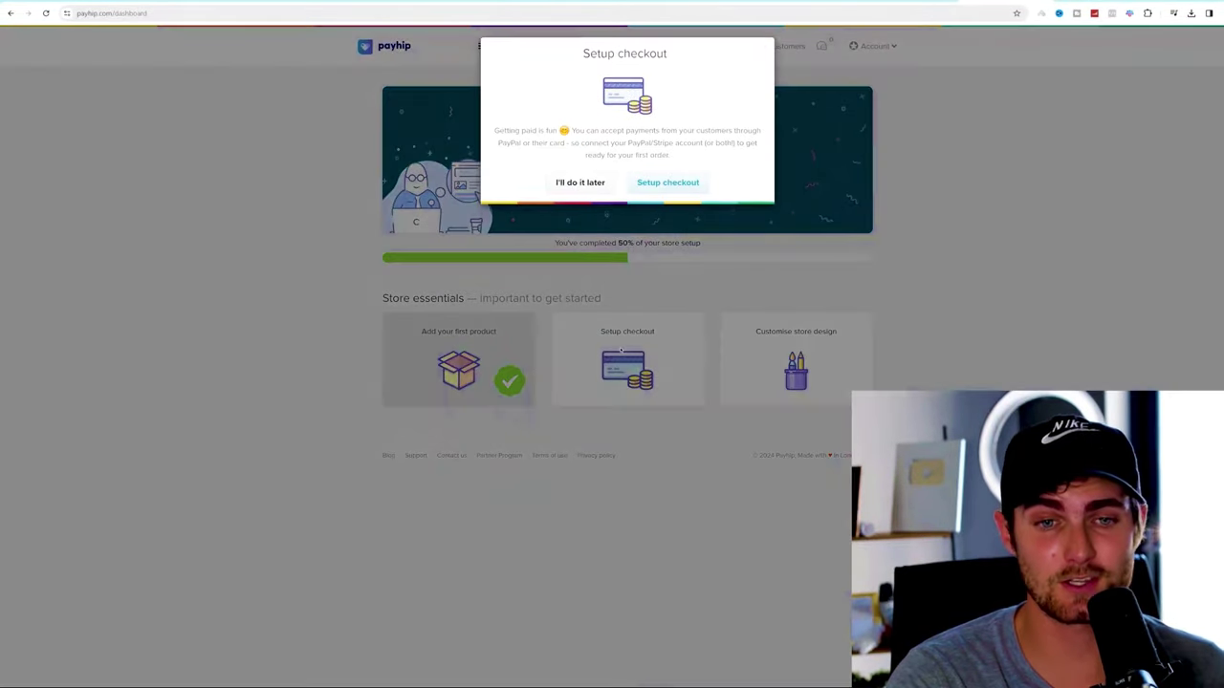
click(666, 185)
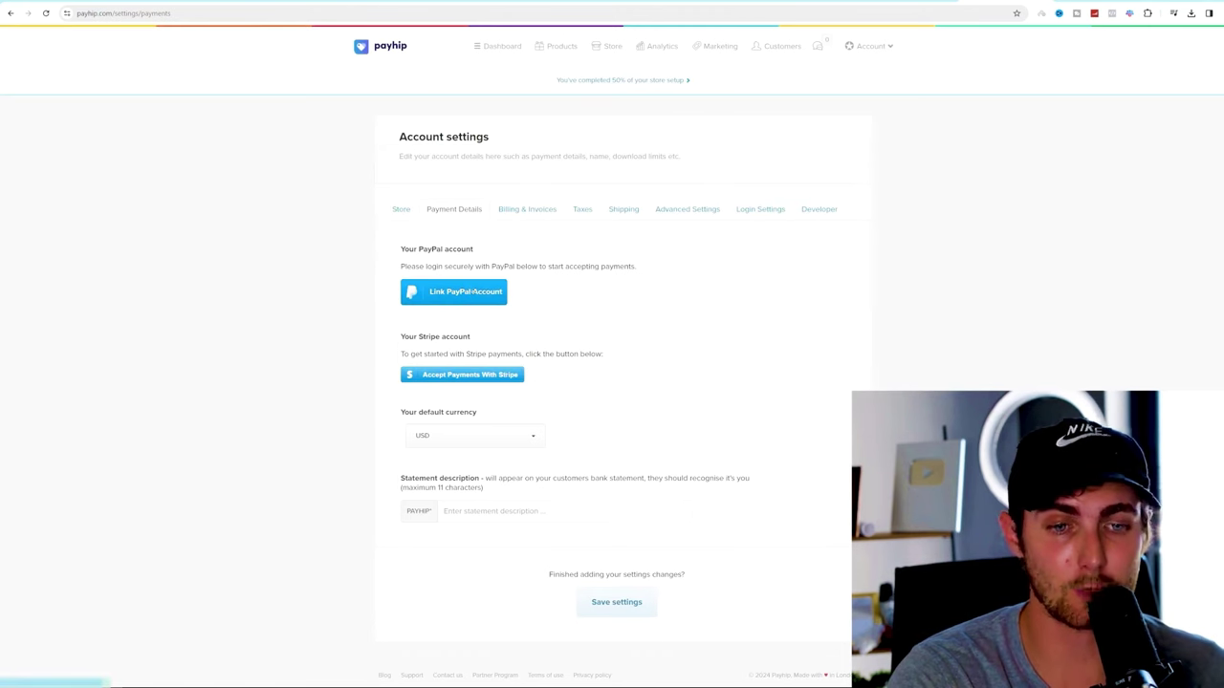
click(472, 293)
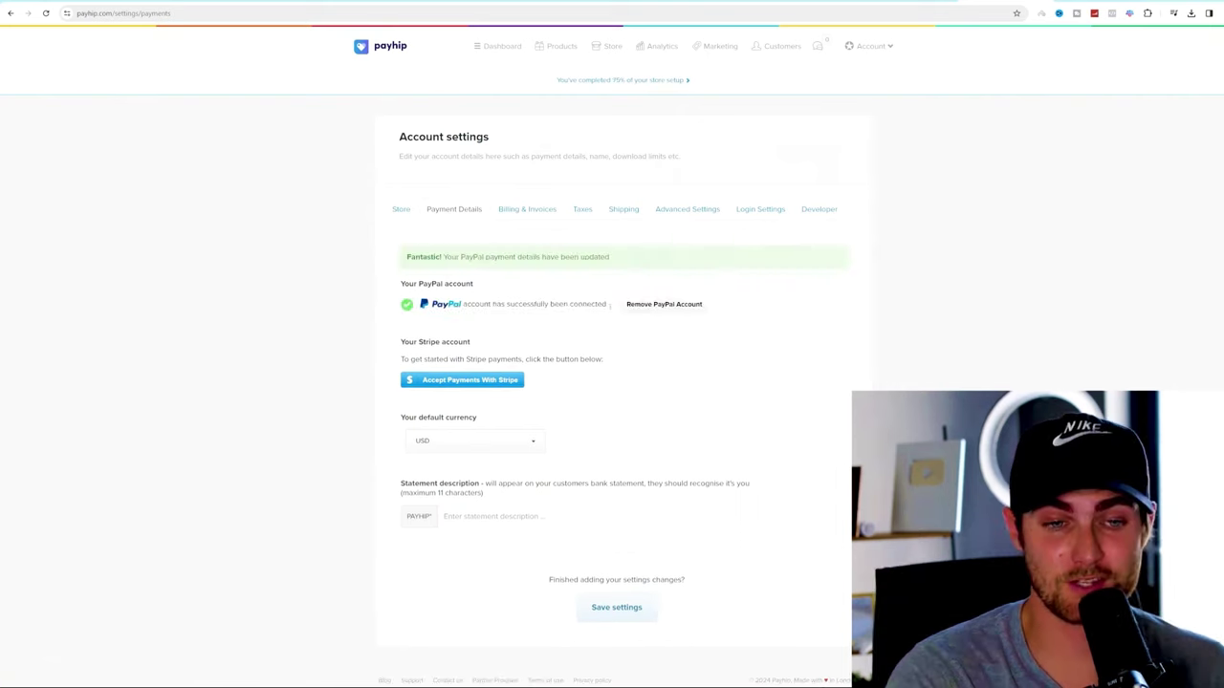
drag(609, 306, 419, 306)
click(672, 339)
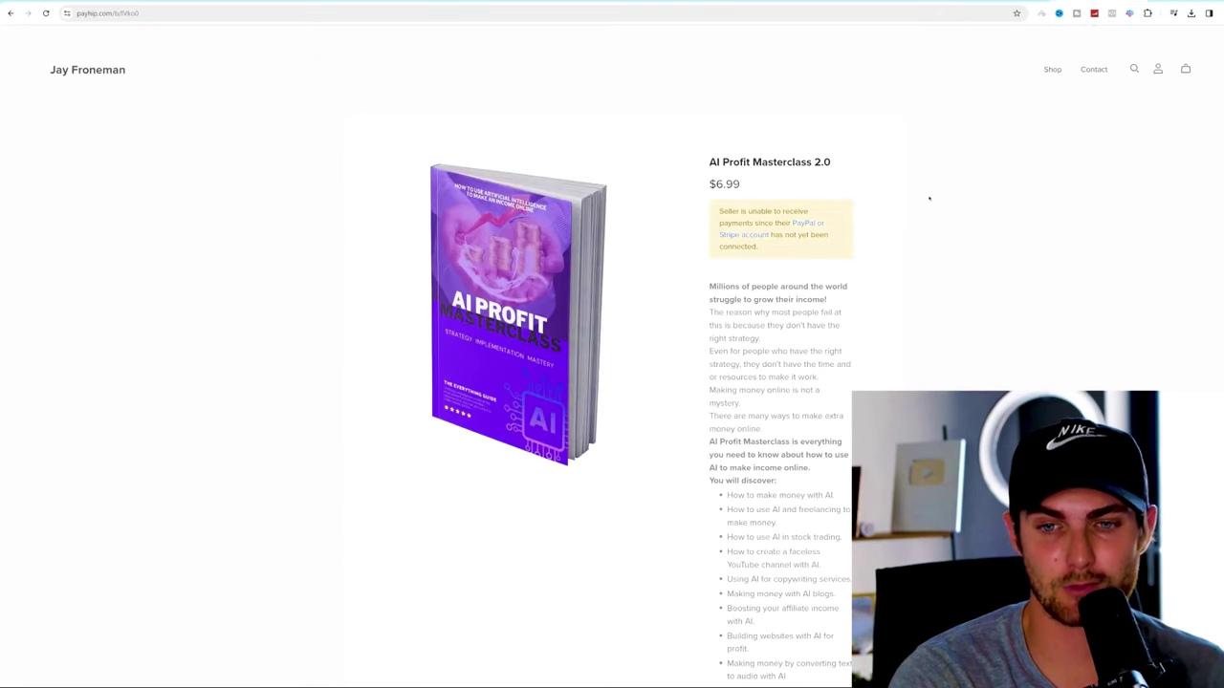
Step: Reload the product page, check out the course via PayPal at $6.99, then close the PayPal window
right_click(940, 177)
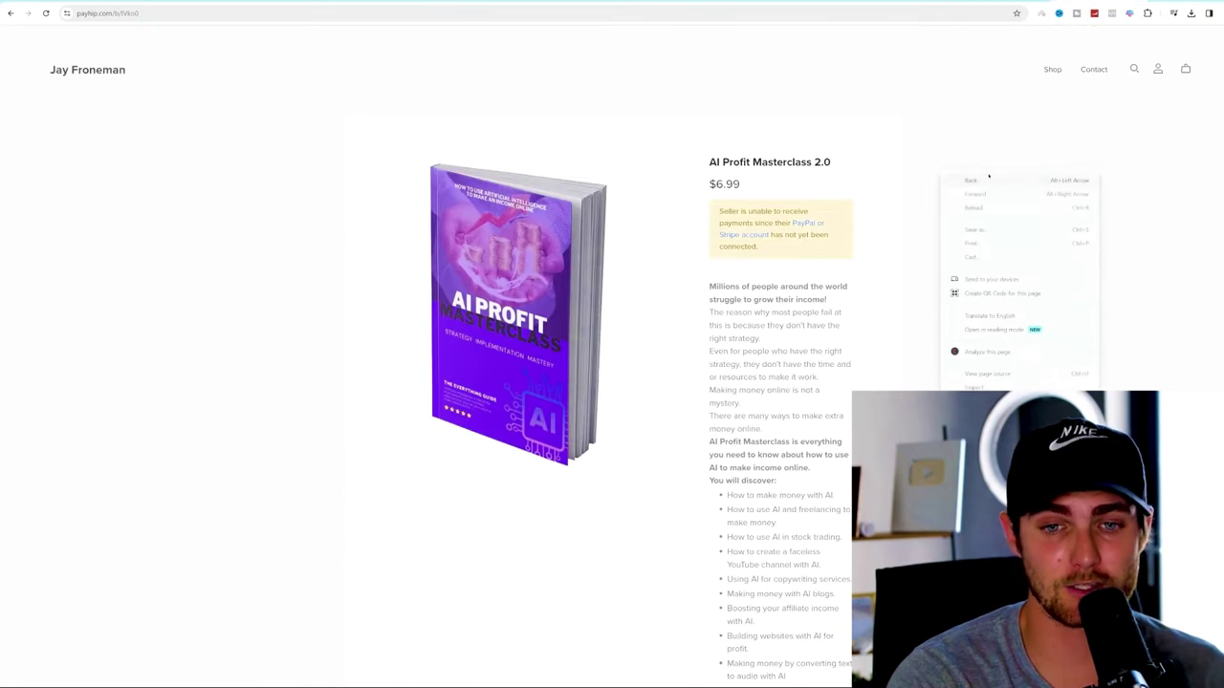
click(945, 207)
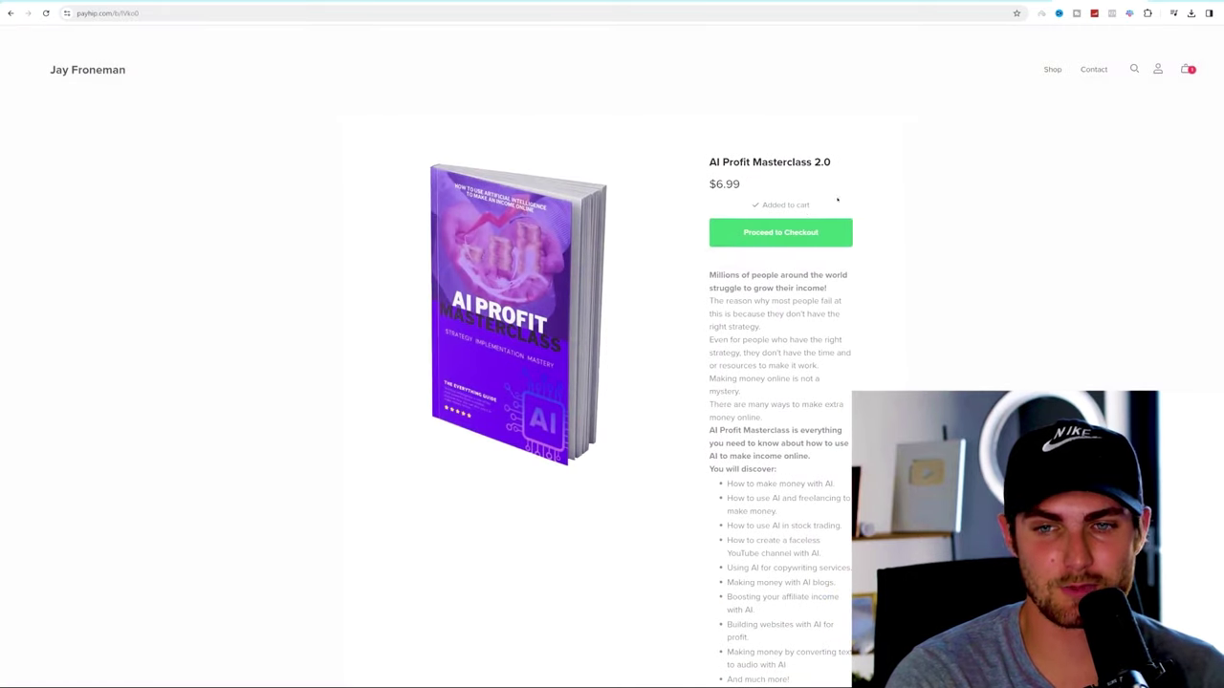
click(840, 232)
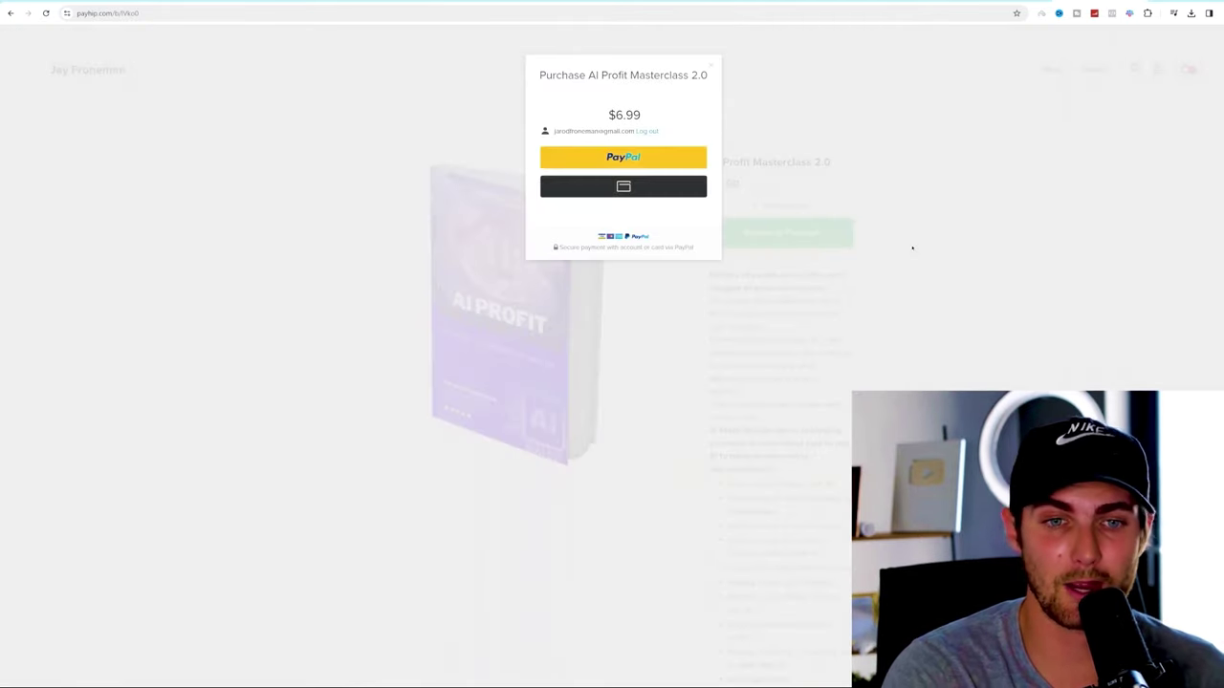
click(709, 67)
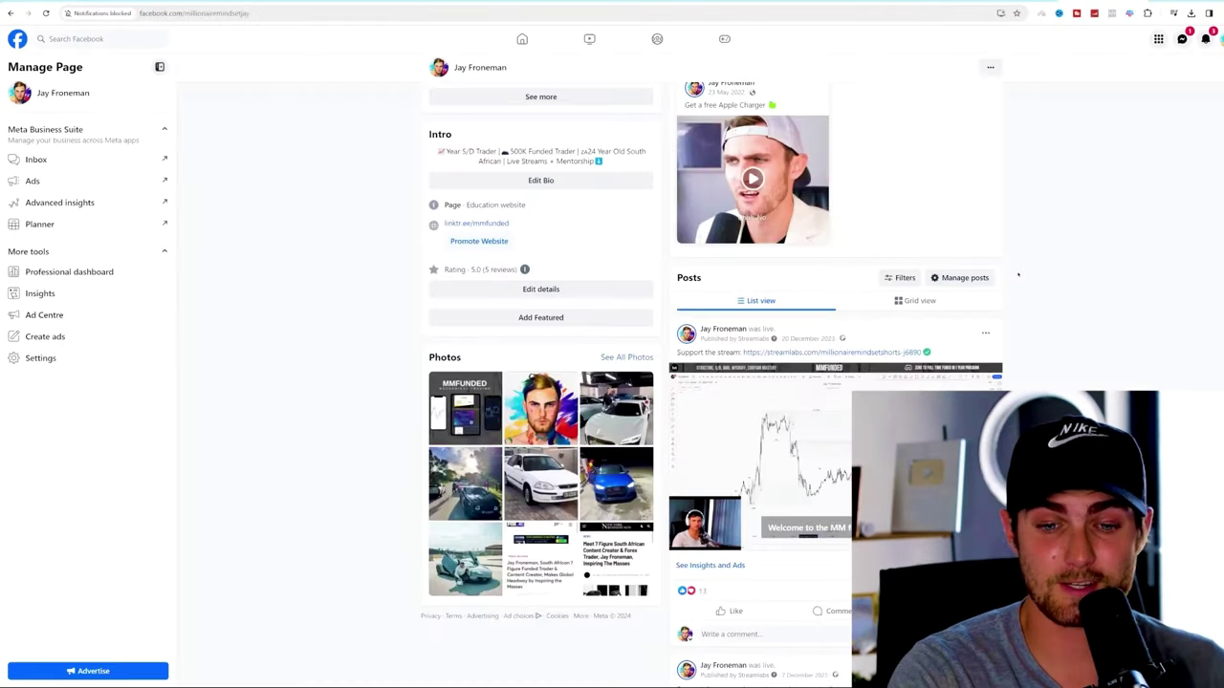
Step: Scroll through the MMFUNDED page feed, then back up to the cover photo and header
scroll(1000, 308, down, 10)
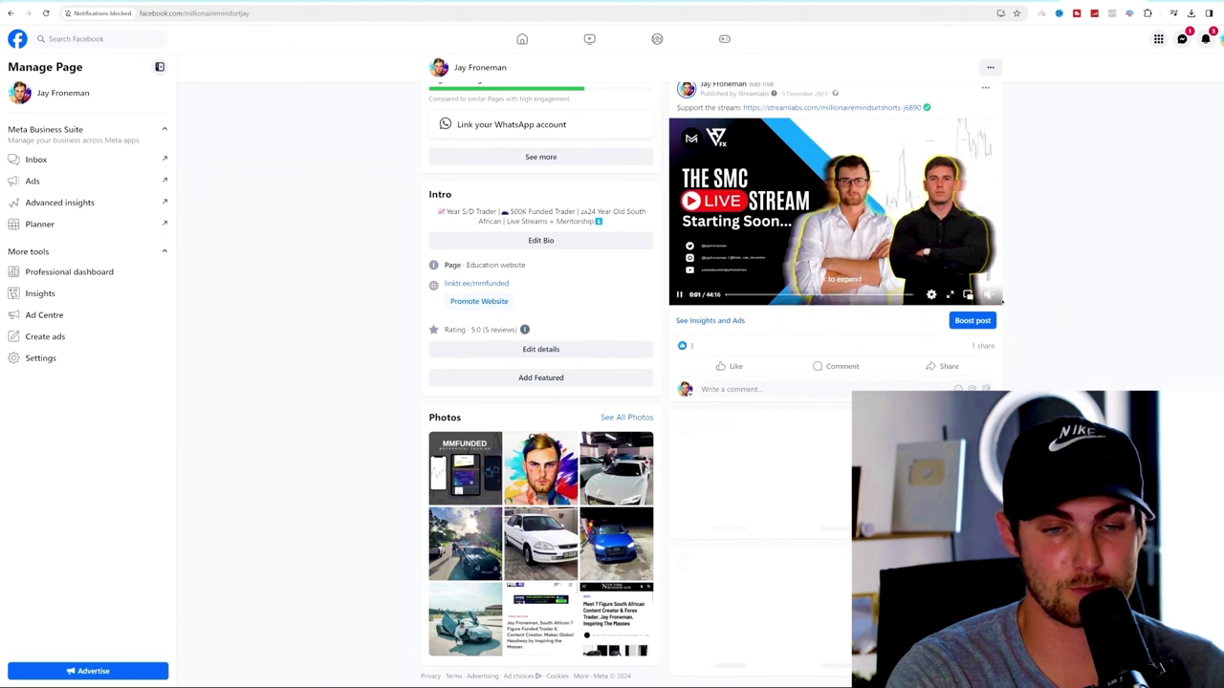
scroll(985, 291, down, 5)
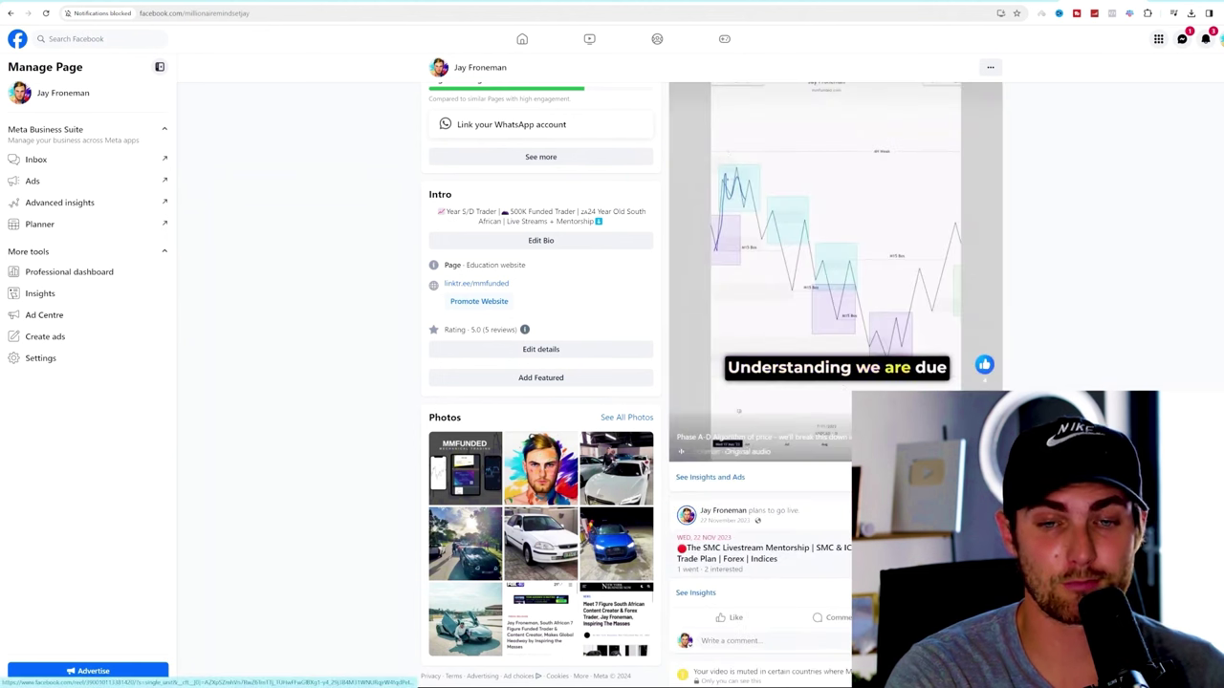
scroll(976, 279, down, 5)
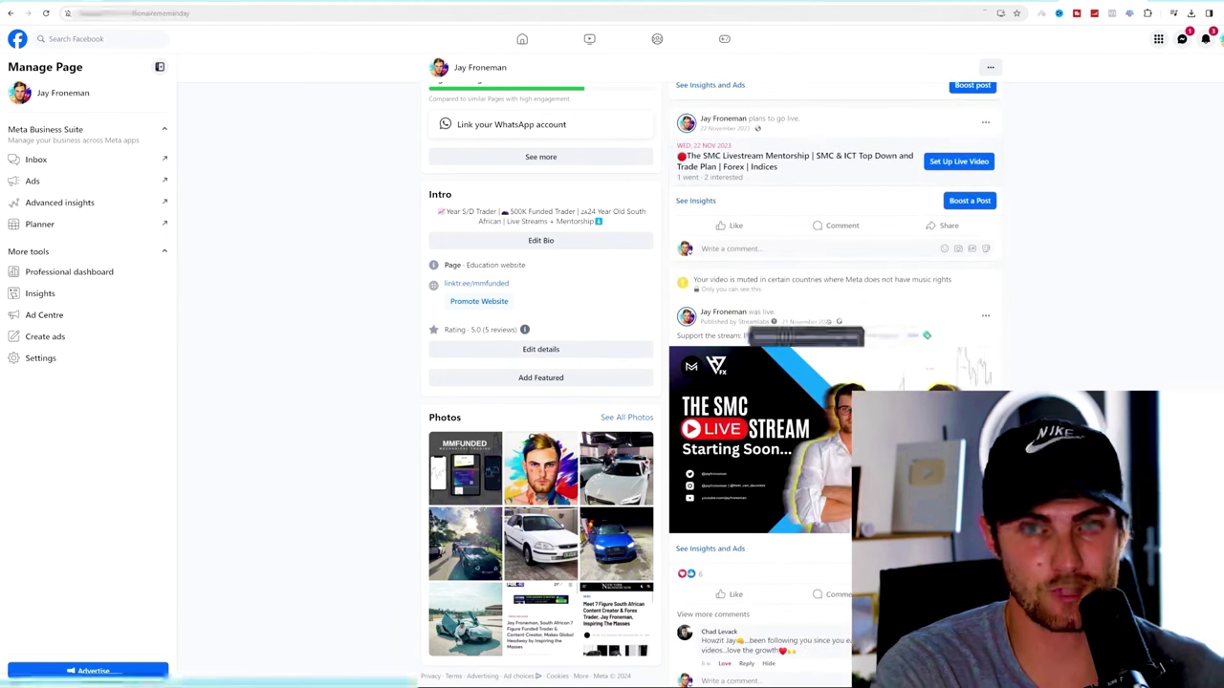
scroll(813, 319, down, 10)
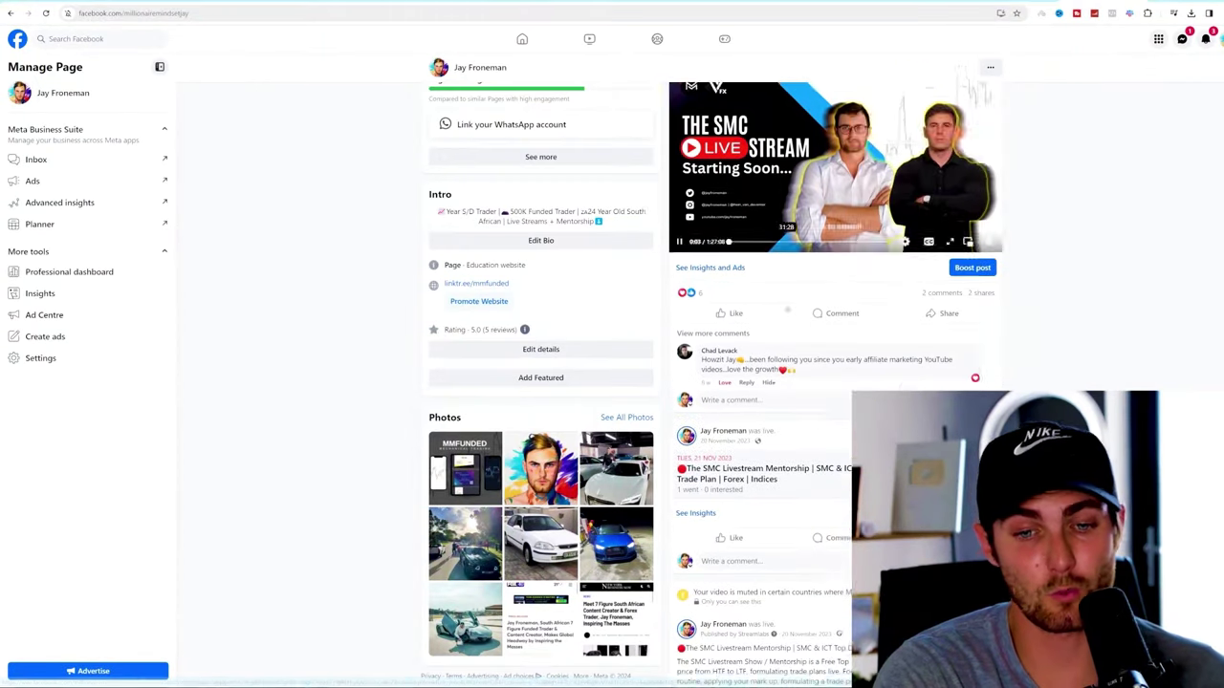
scroll(802, 292, down, 8)
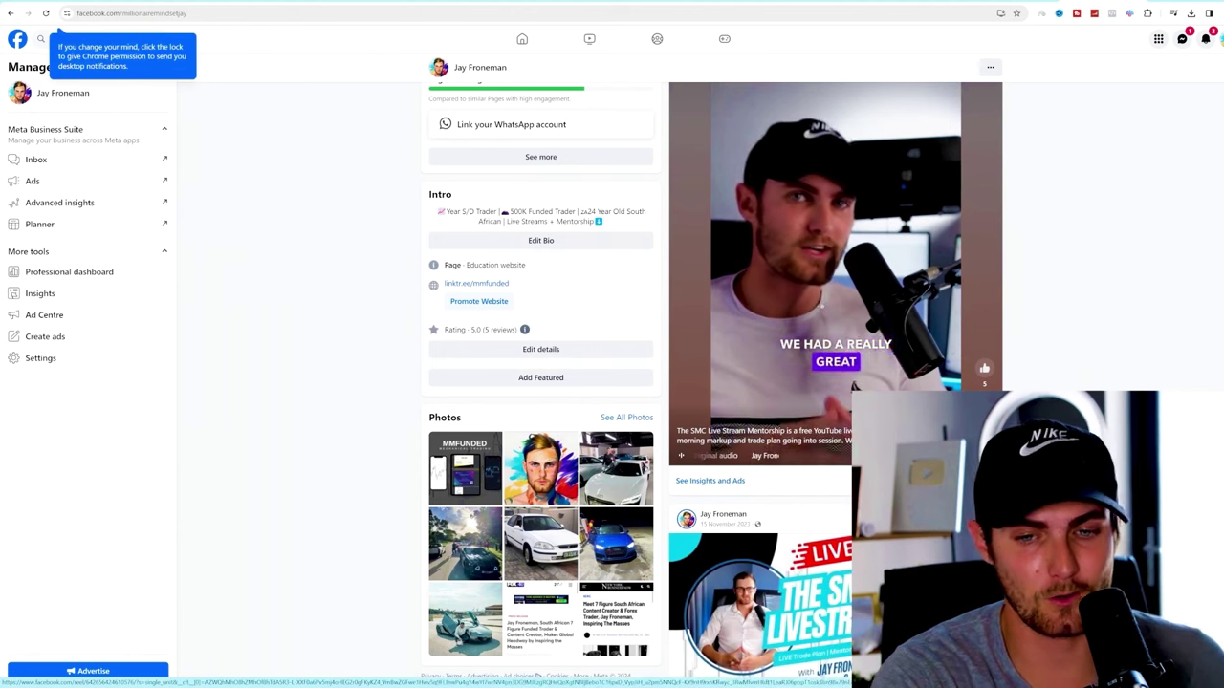
scroll(835, 287, down, 3)
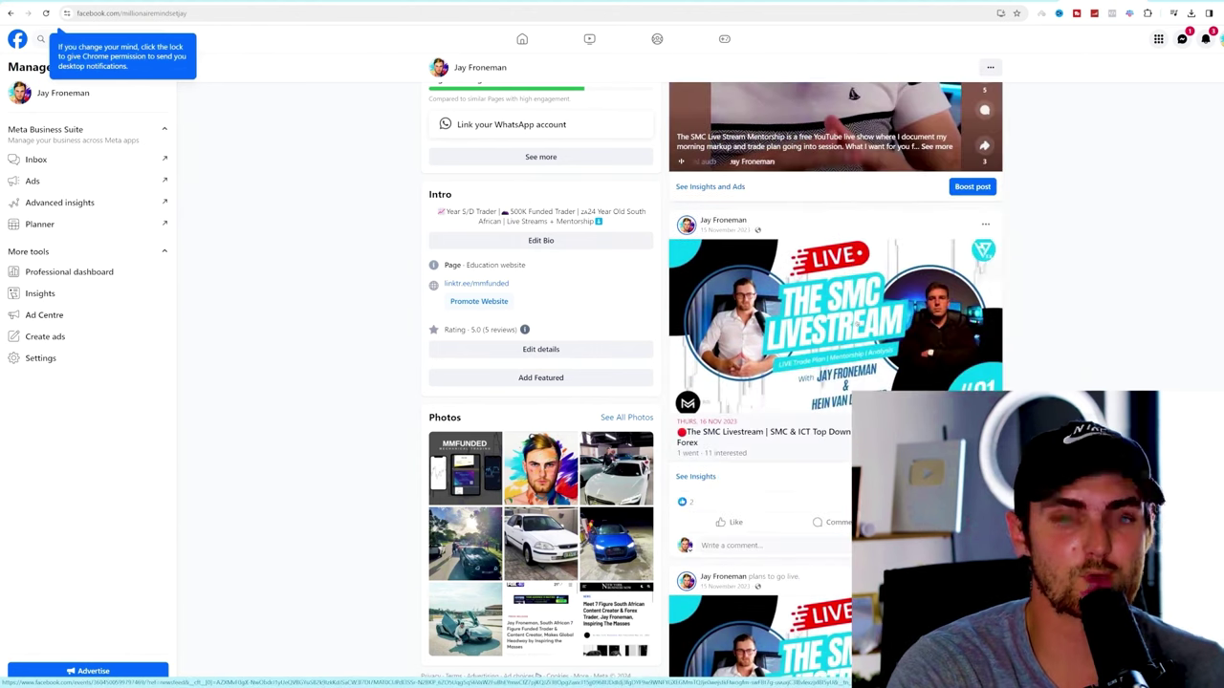
scroll(835, 382, down, 10)
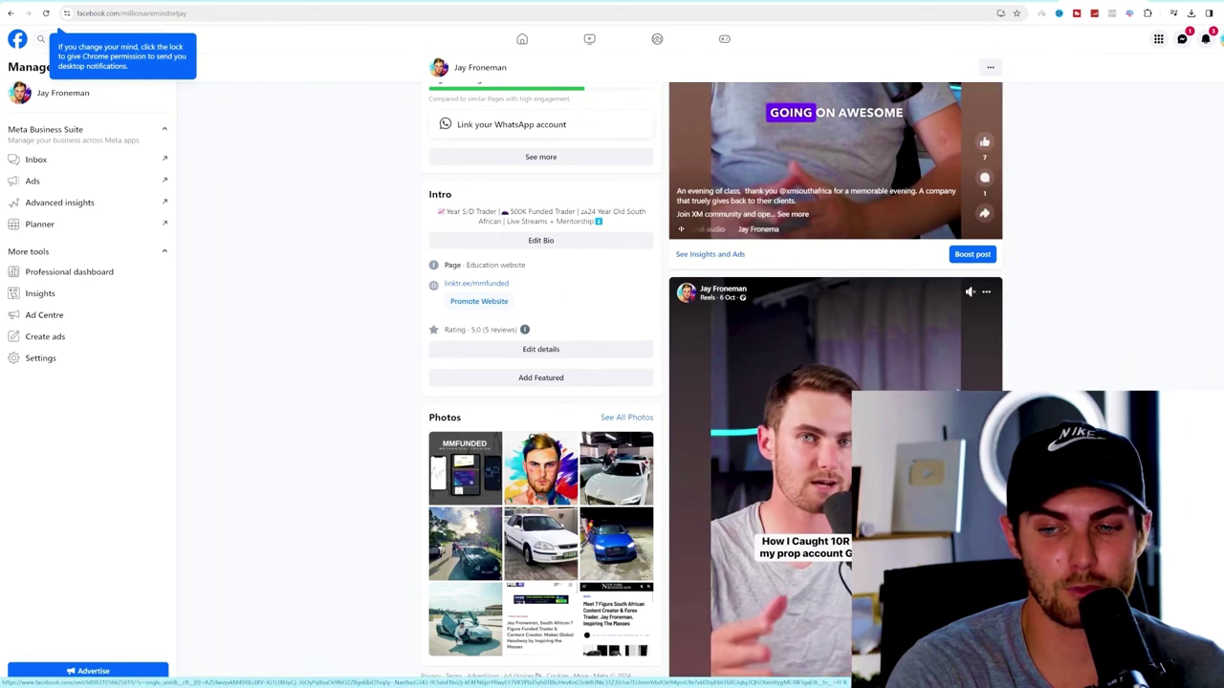
scroll(835, 382, up, 10)
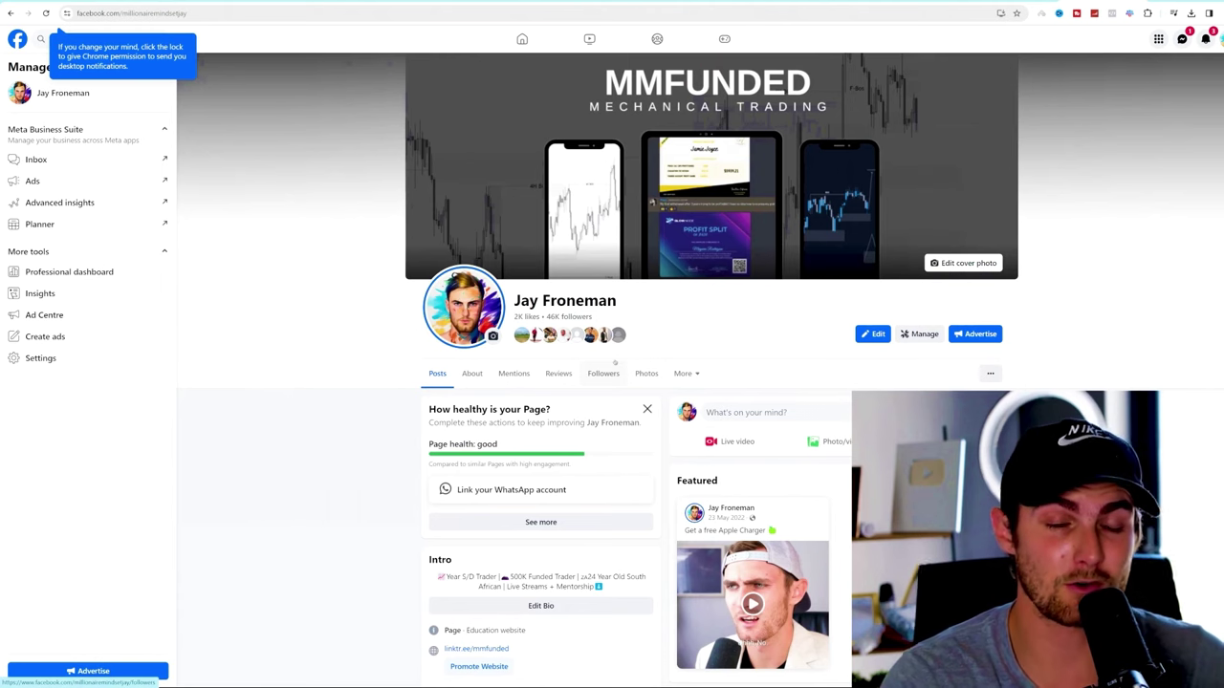
scroll(1051, 220, down, 4)
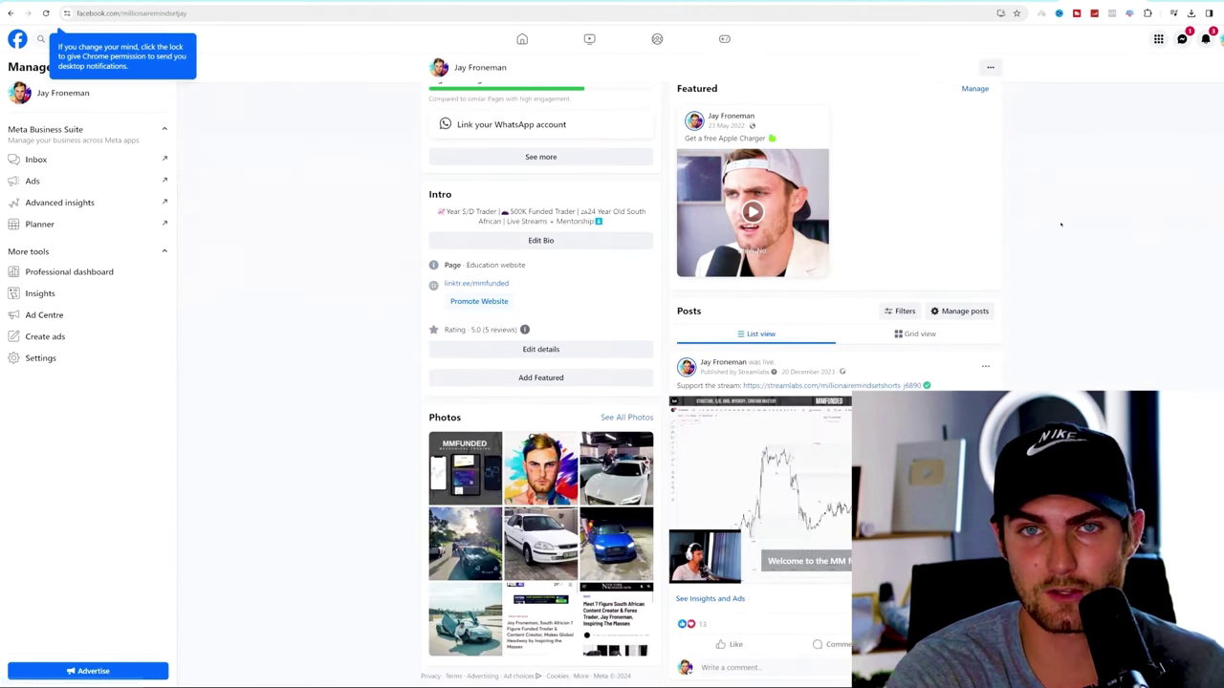
scroll(1057, 207, down, 6)
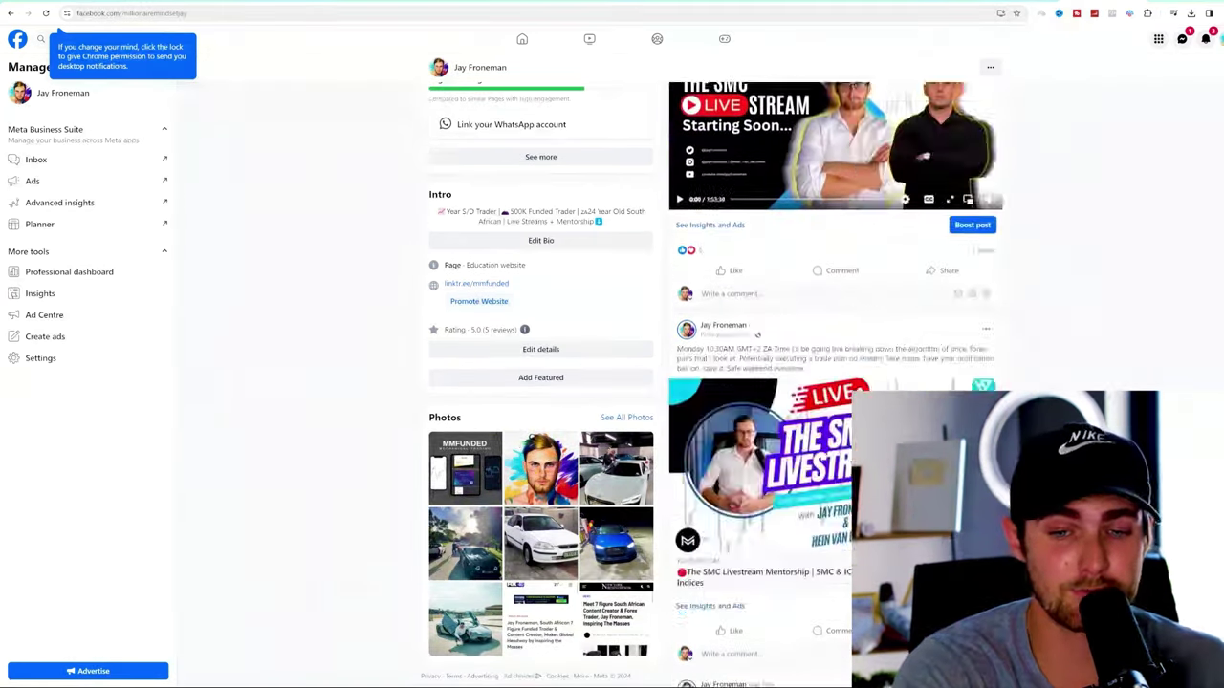
scroll(836, 382, down, 10)
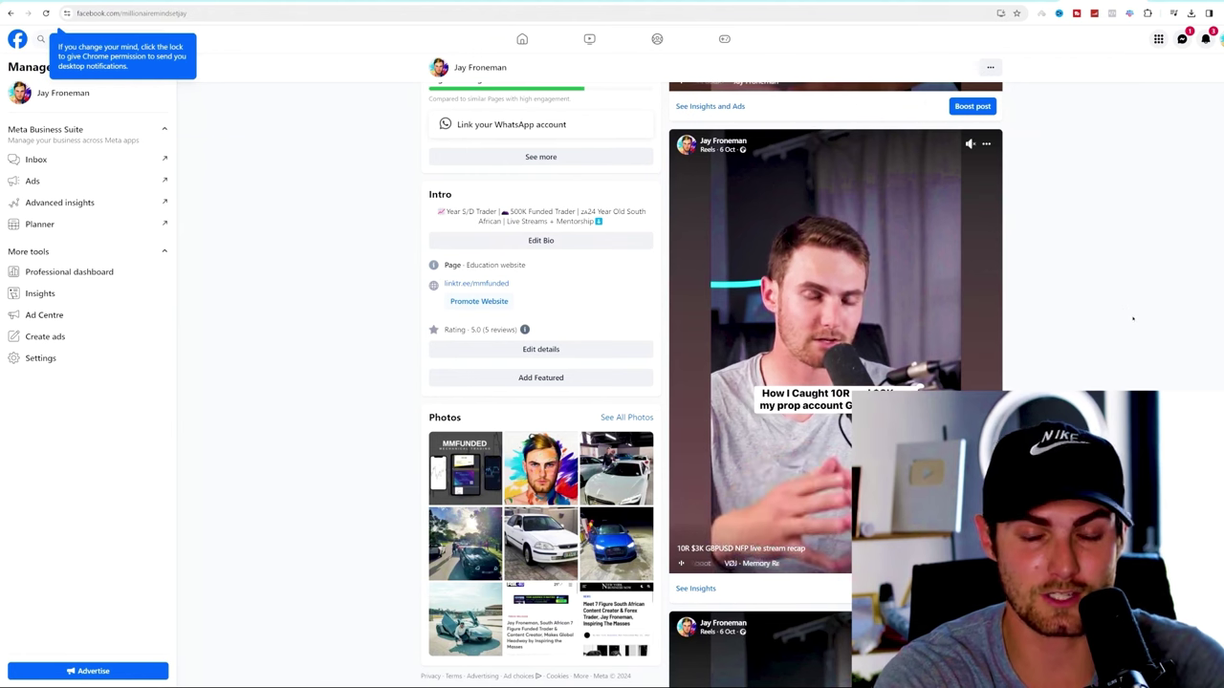
scroll(1113, 306, down, 5)
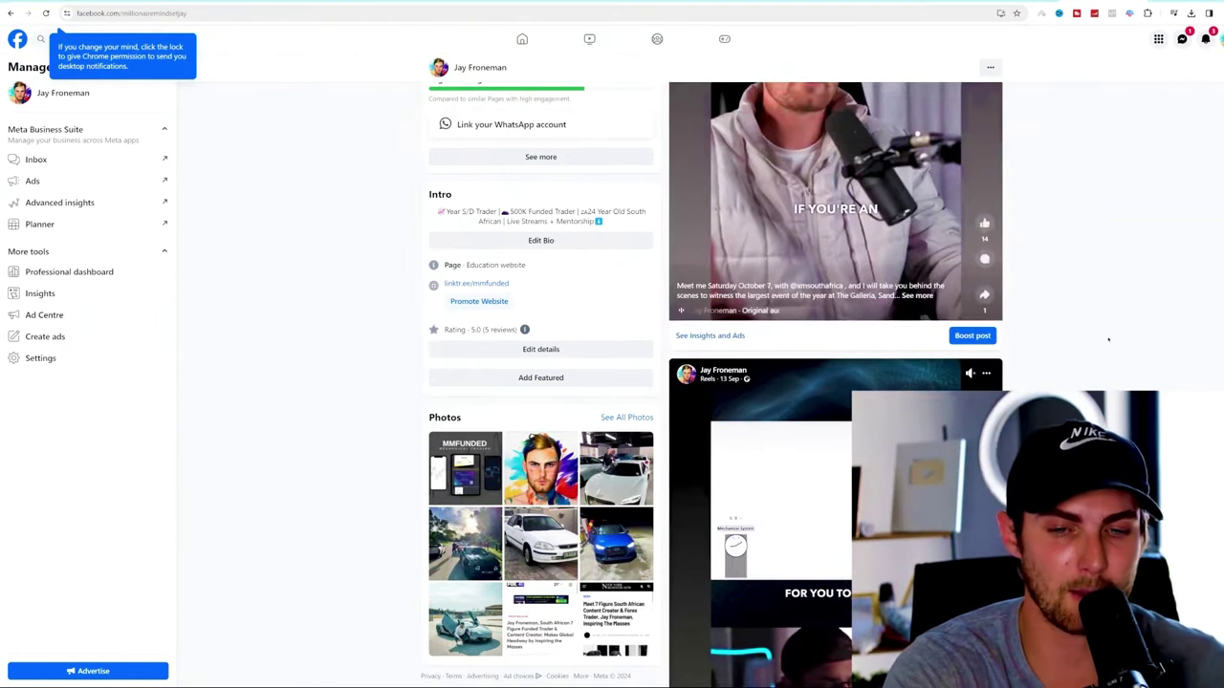
scroll(1109, 325, down, 3)
scroll(1083, 312, down, 5)
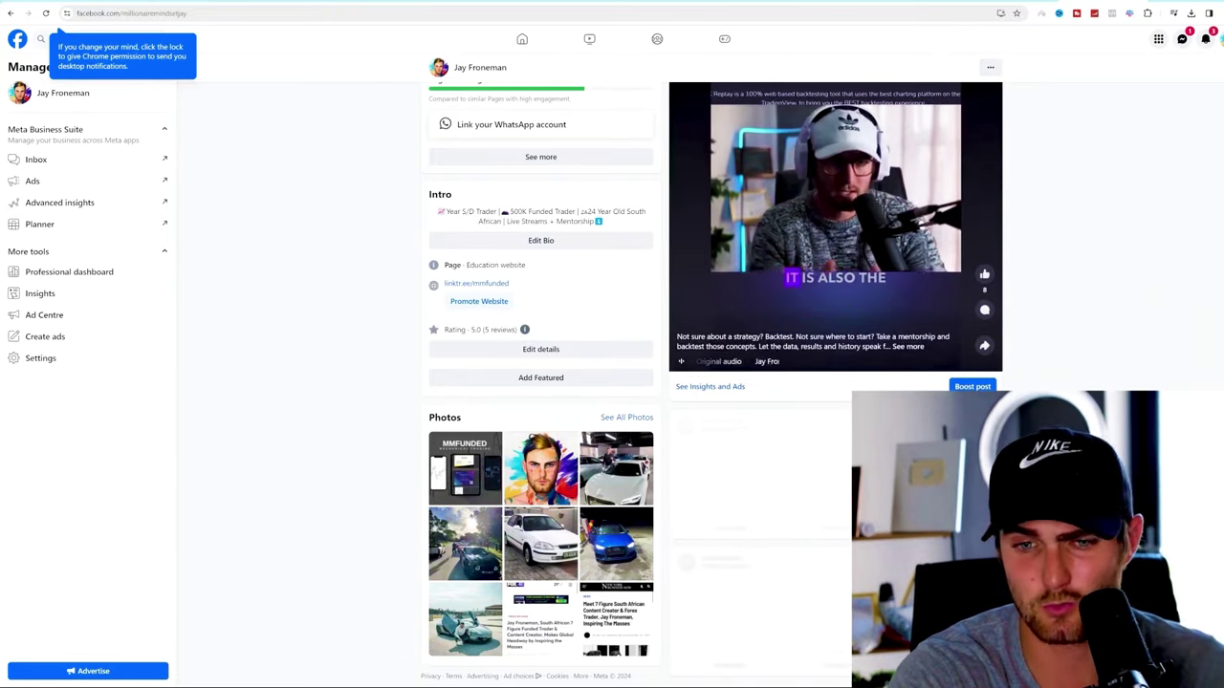
scroll(1047, 364, up, 2)
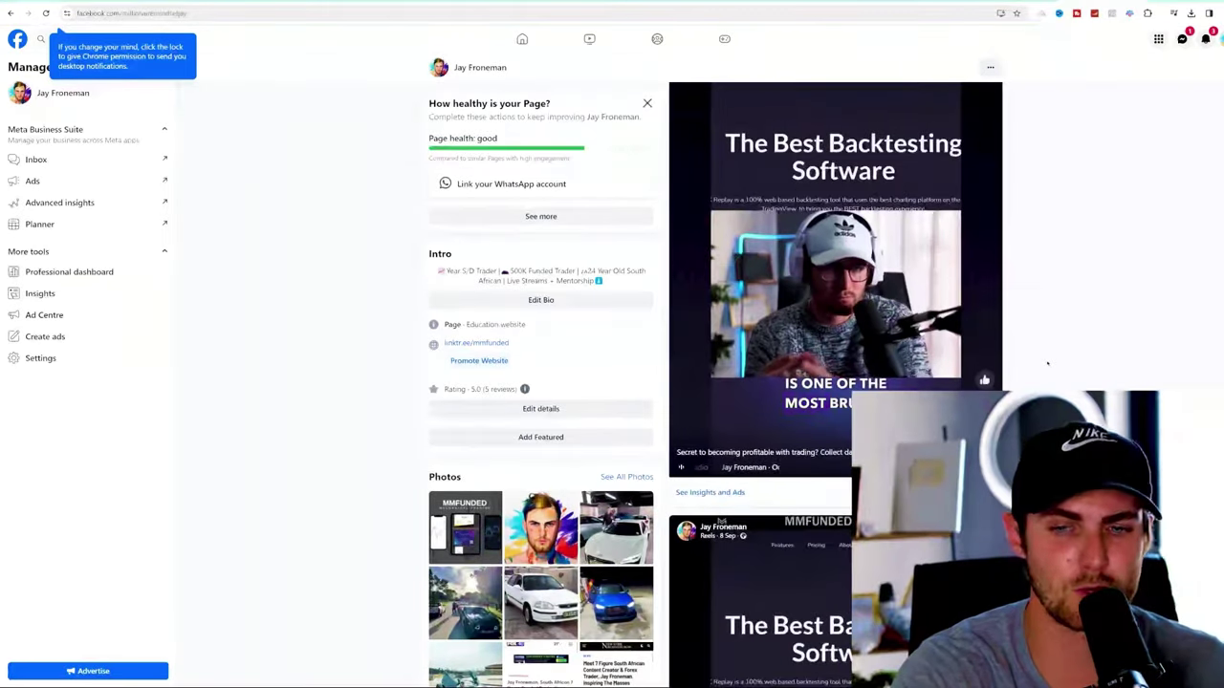
scroll(1018, 234, down, 10)
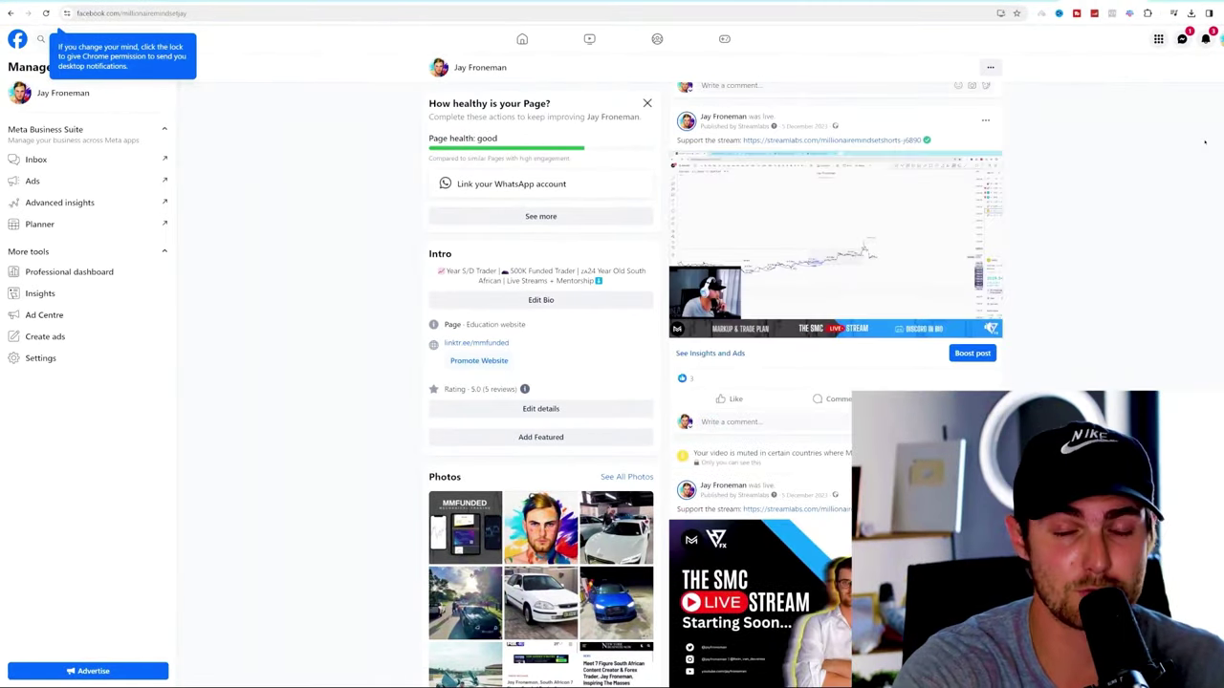
scroll(1017, 234, up, 10)
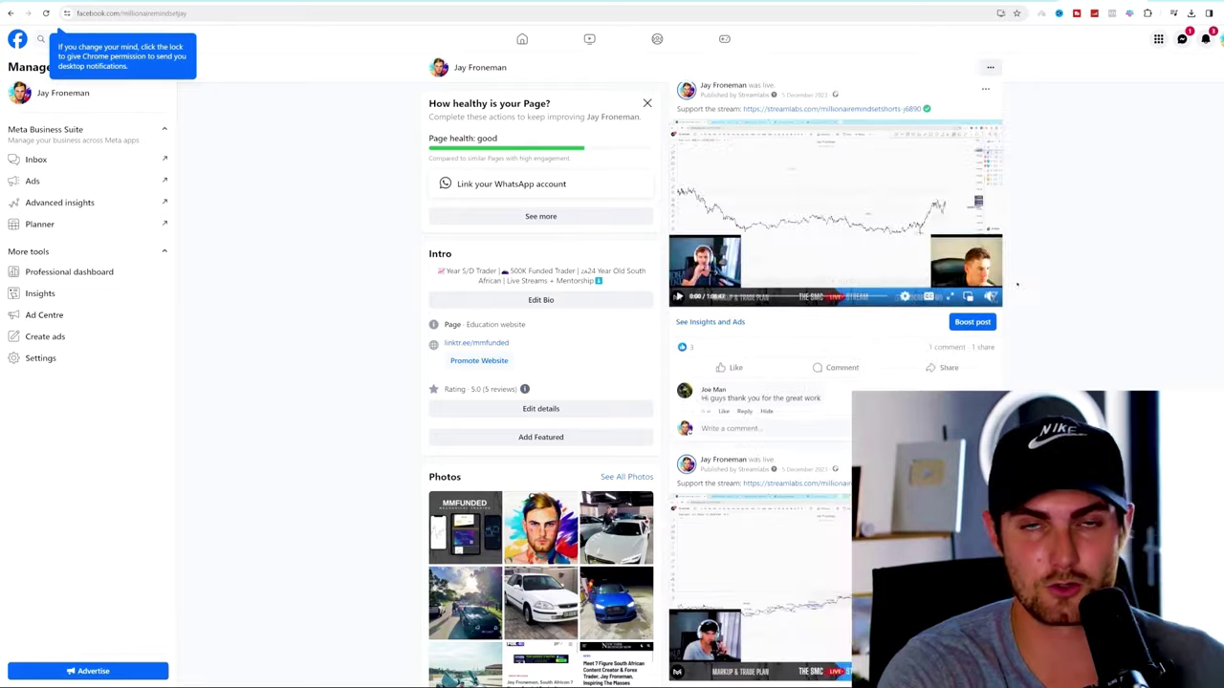
scroll(1042, 267, up, 3)
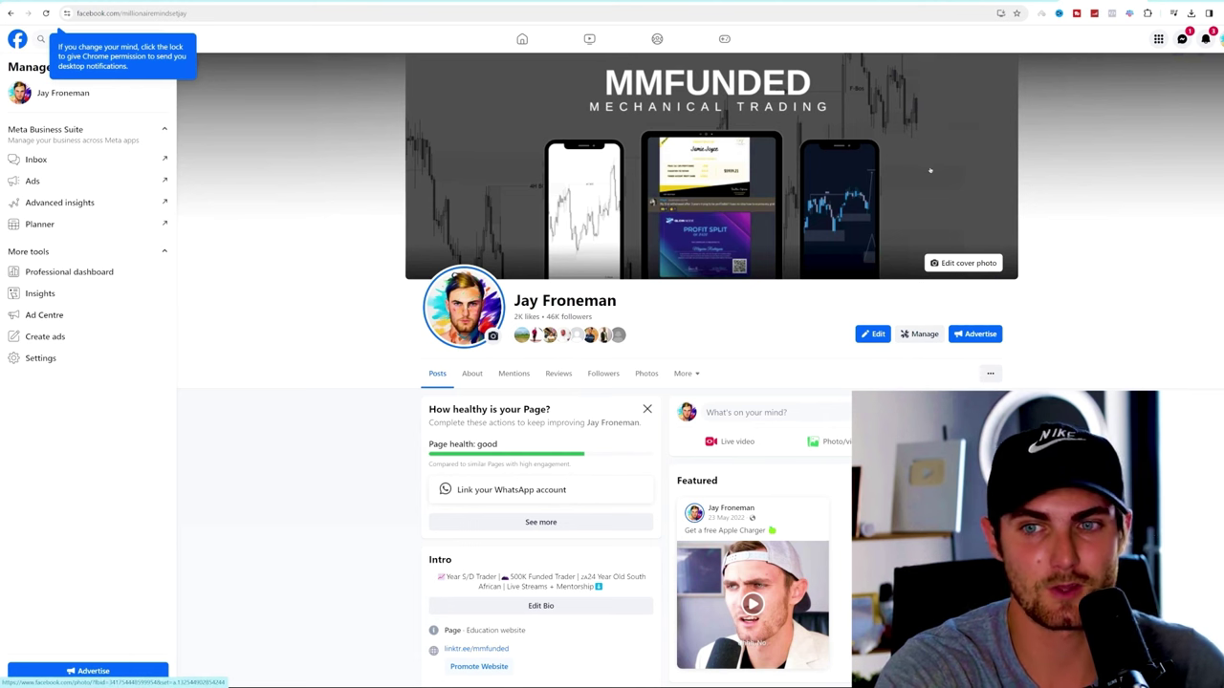
Step: Open YouTube in a new tab and search for 'how to make money with ai'
key(ctrl+t)
text(youtube)
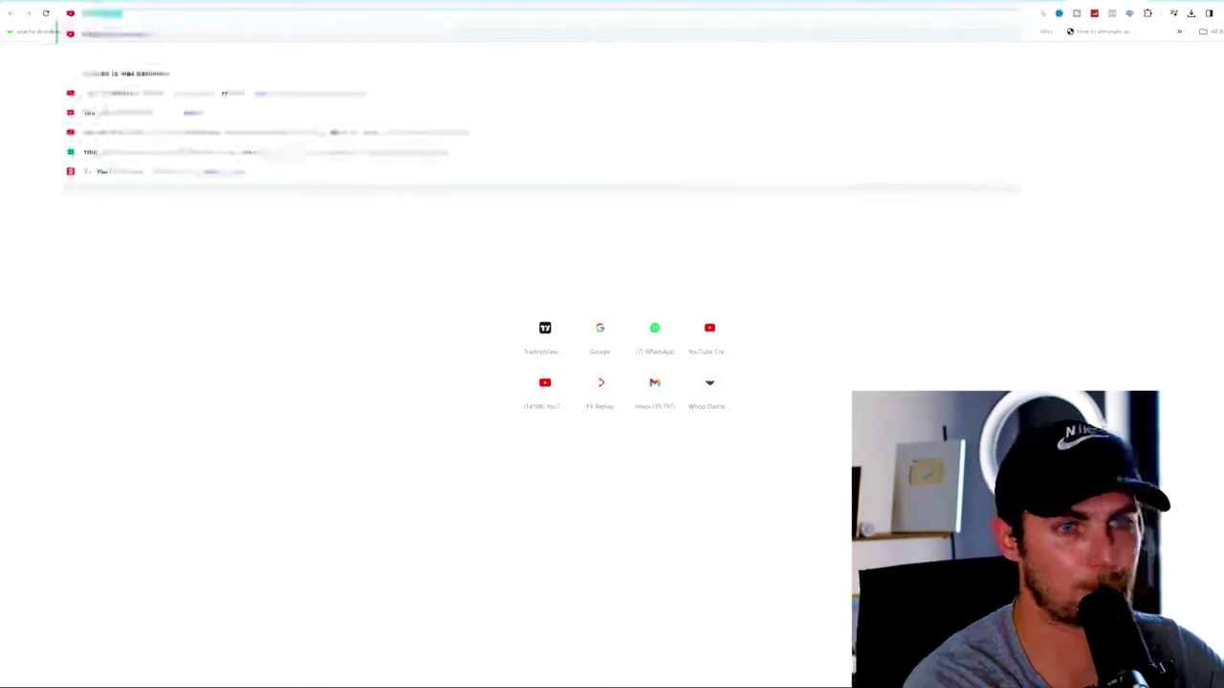
key(Return)
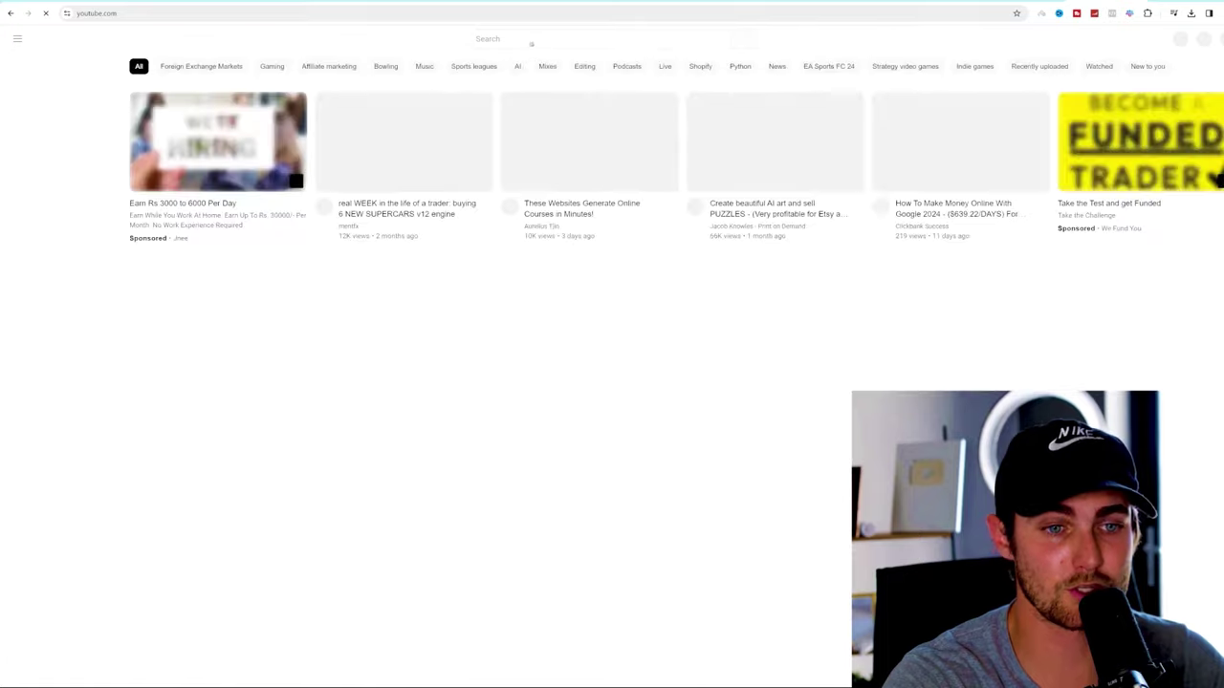
click(533, 38)
text(h)
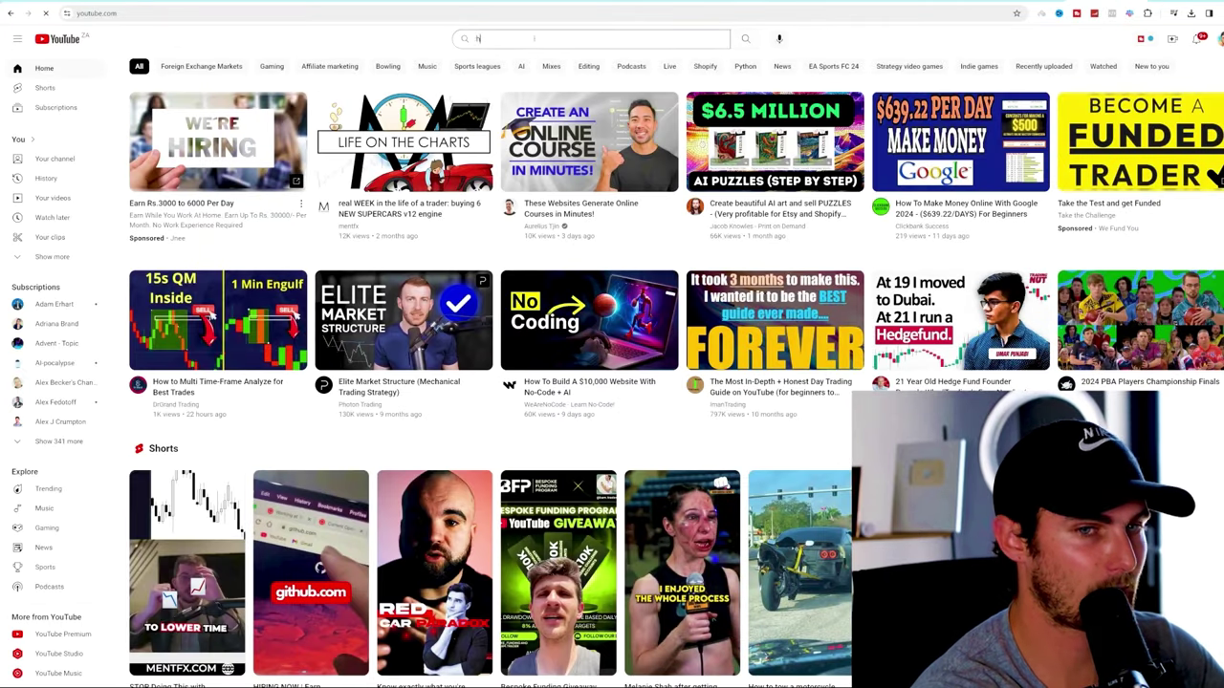
text(ow to ma)
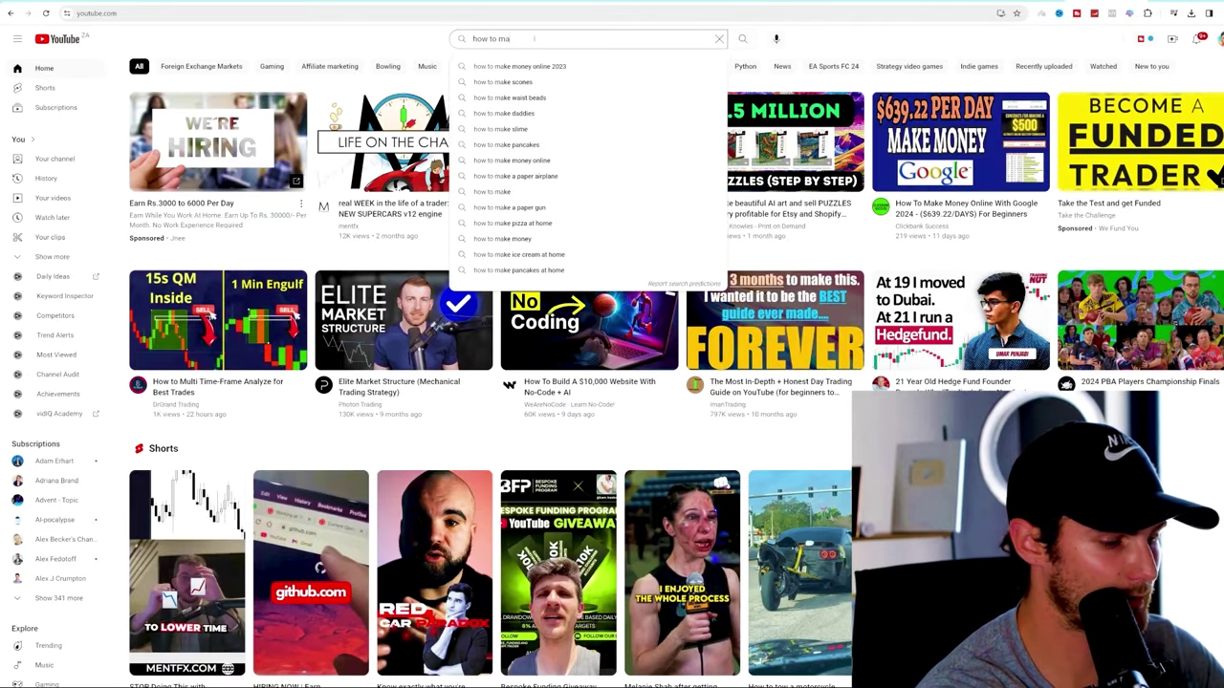
text(ke money wit)
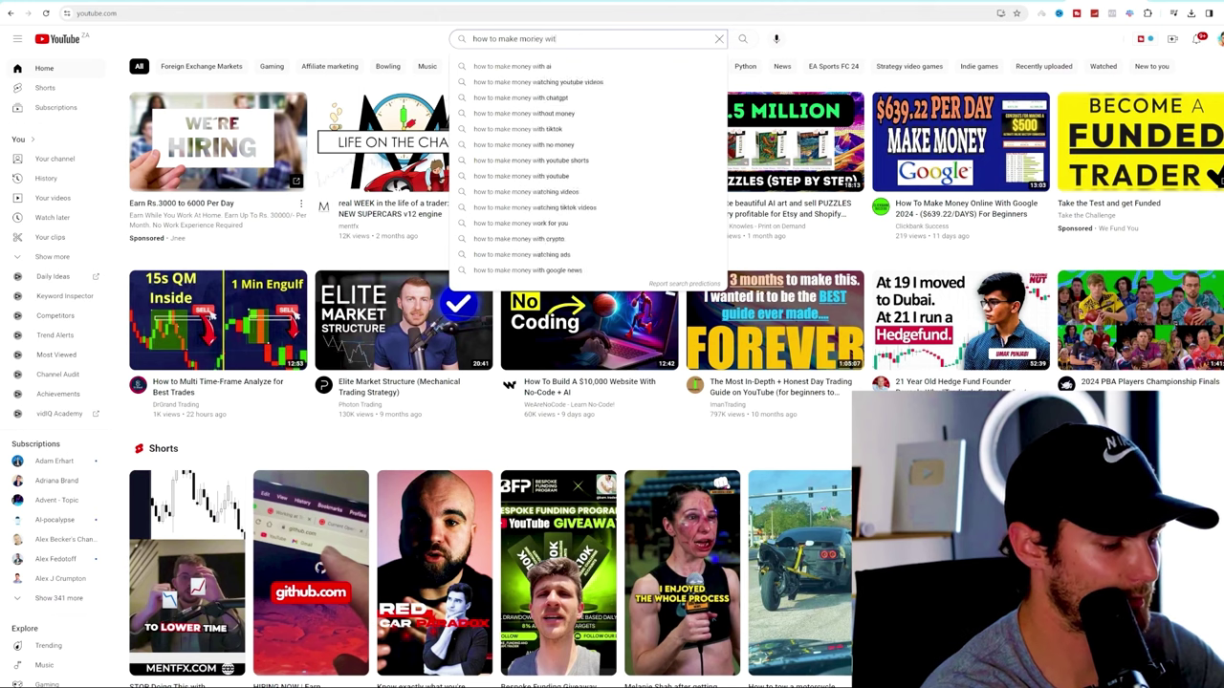
text(h ai)
key(Return)
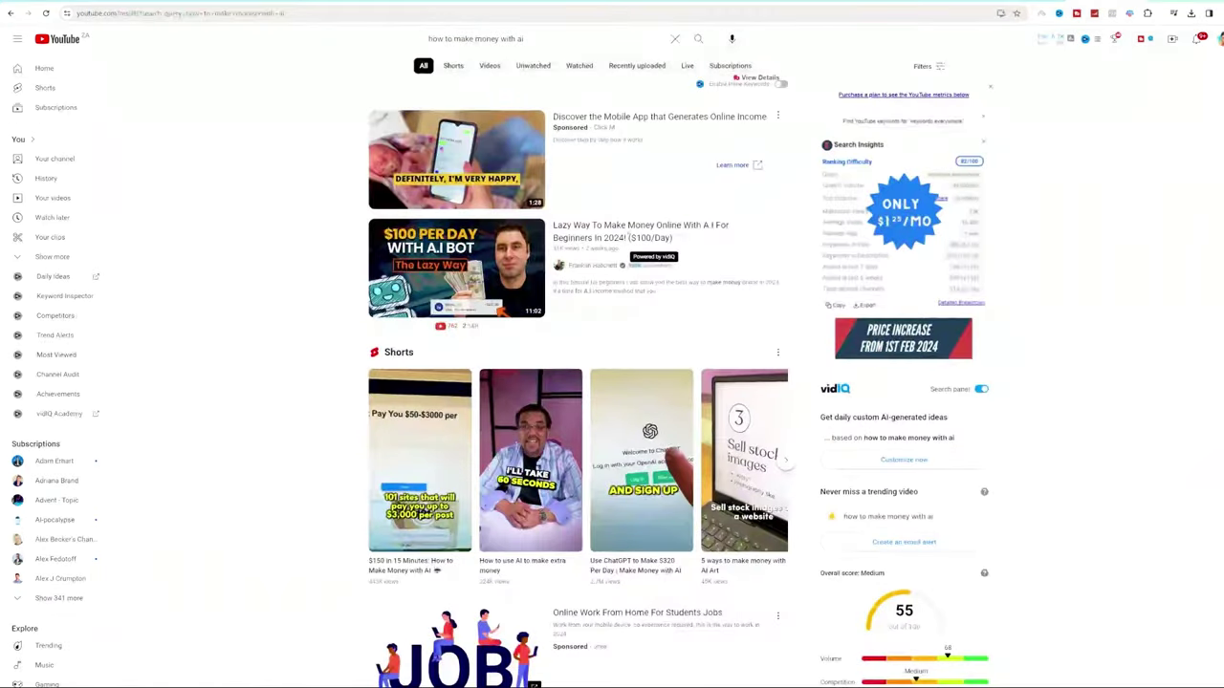
scroll(651, 328, down, 1)
scroll(651, 328, down, 3)
scroll(631, 325, up, 3)
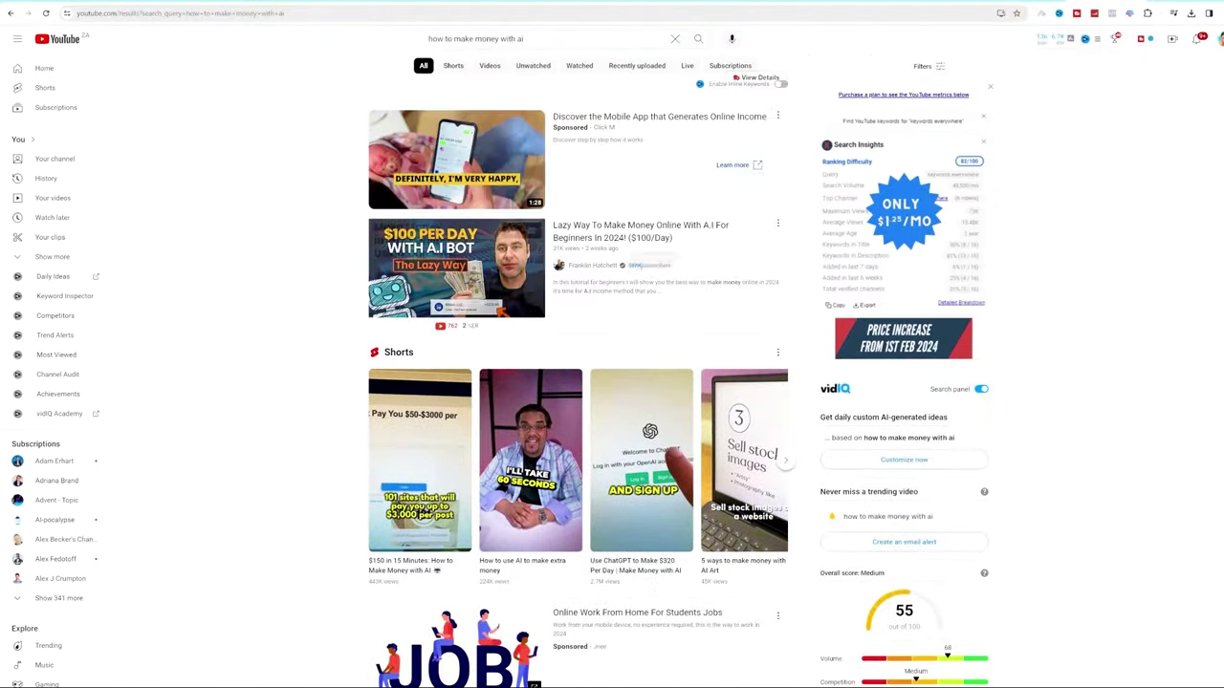
mouse_move(541, 297)
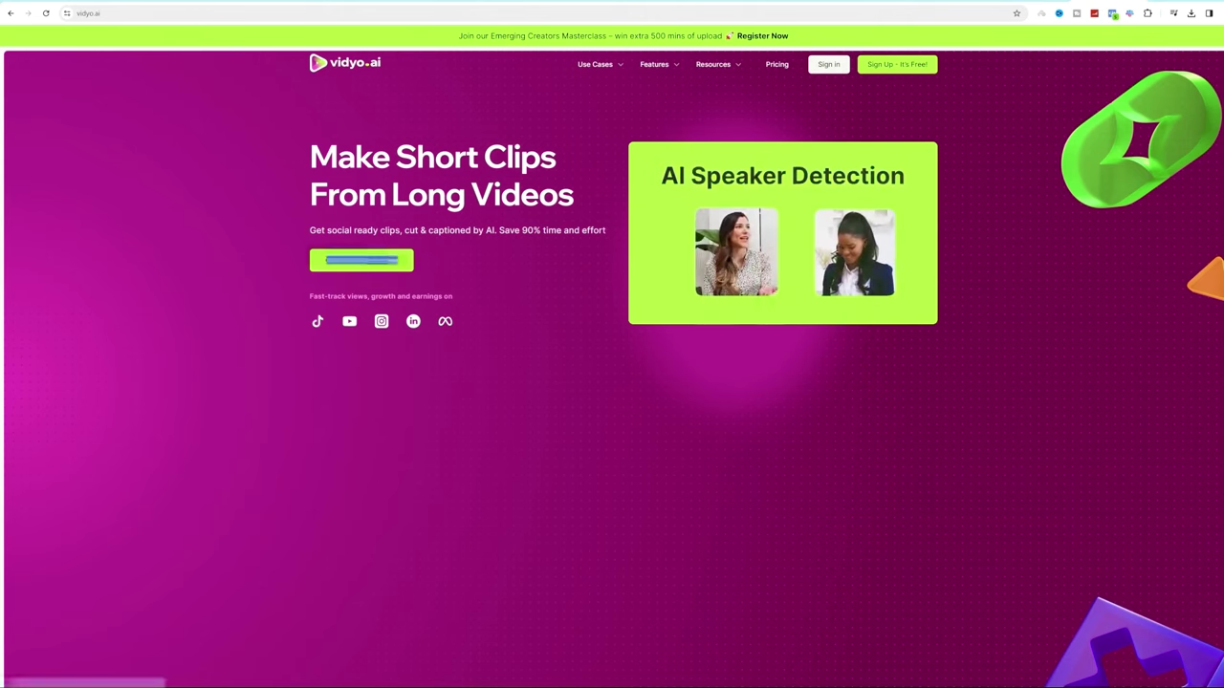
Step: Sign in to vidyo.ai and import the copied YouTube video link
click(828, 64)
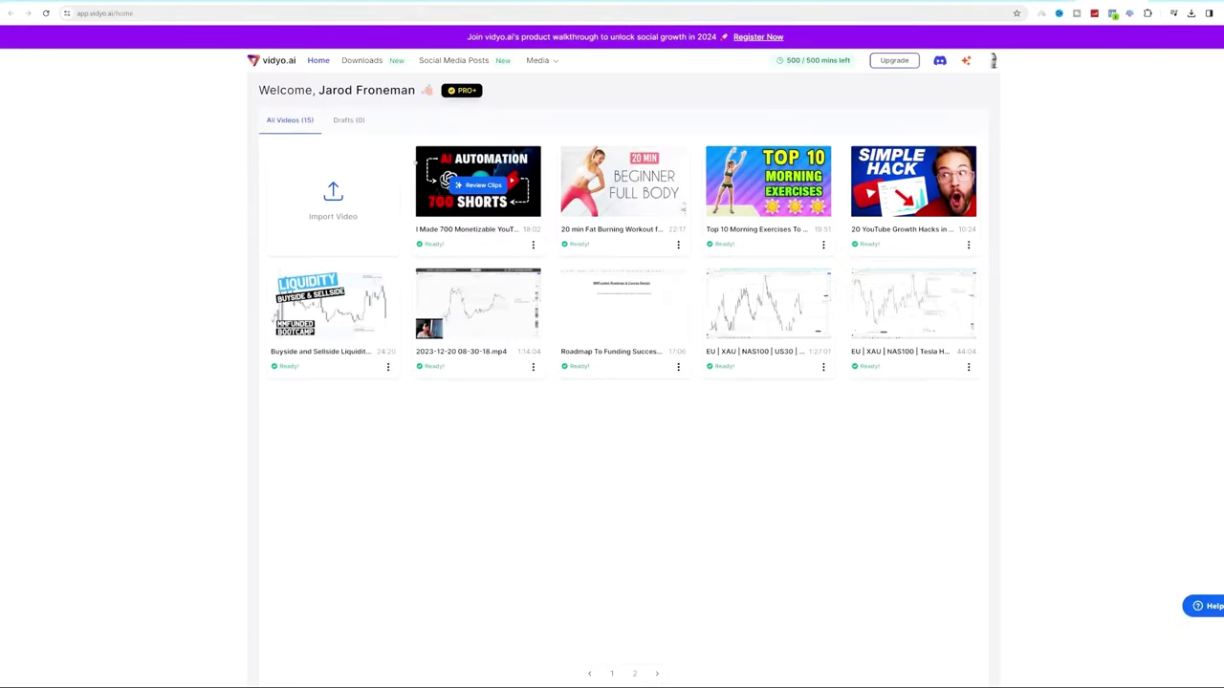
click(333, 196)
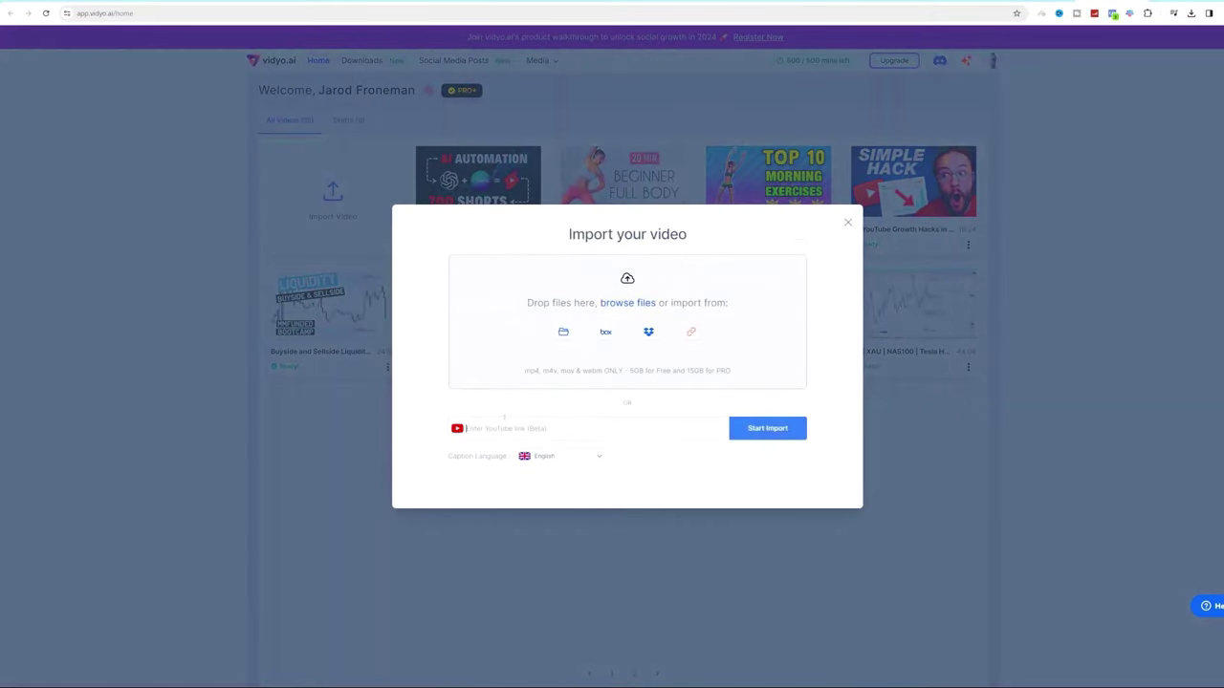
text(https://www.youtube.com/watch?v=Jni4_DLWMUY&pp=ygUZaG93IHRvIG1ha2UgbW9uZXkgd2l0aCBhaQ%3D%3D)
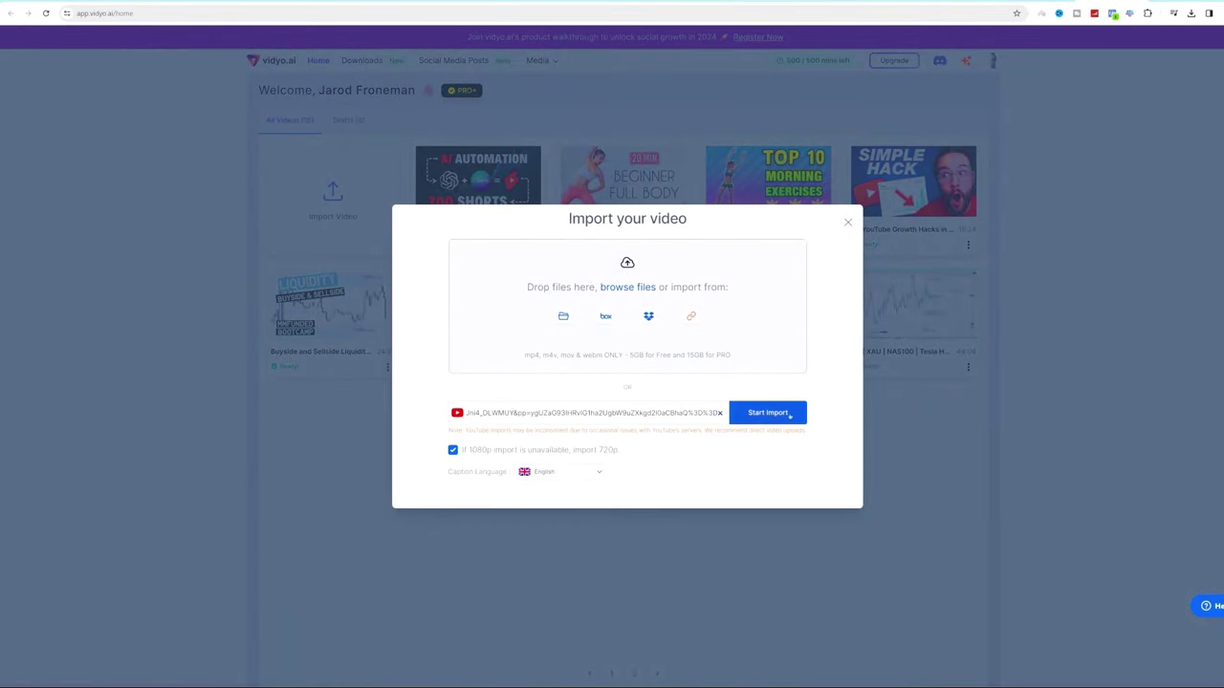
click(847, 222)
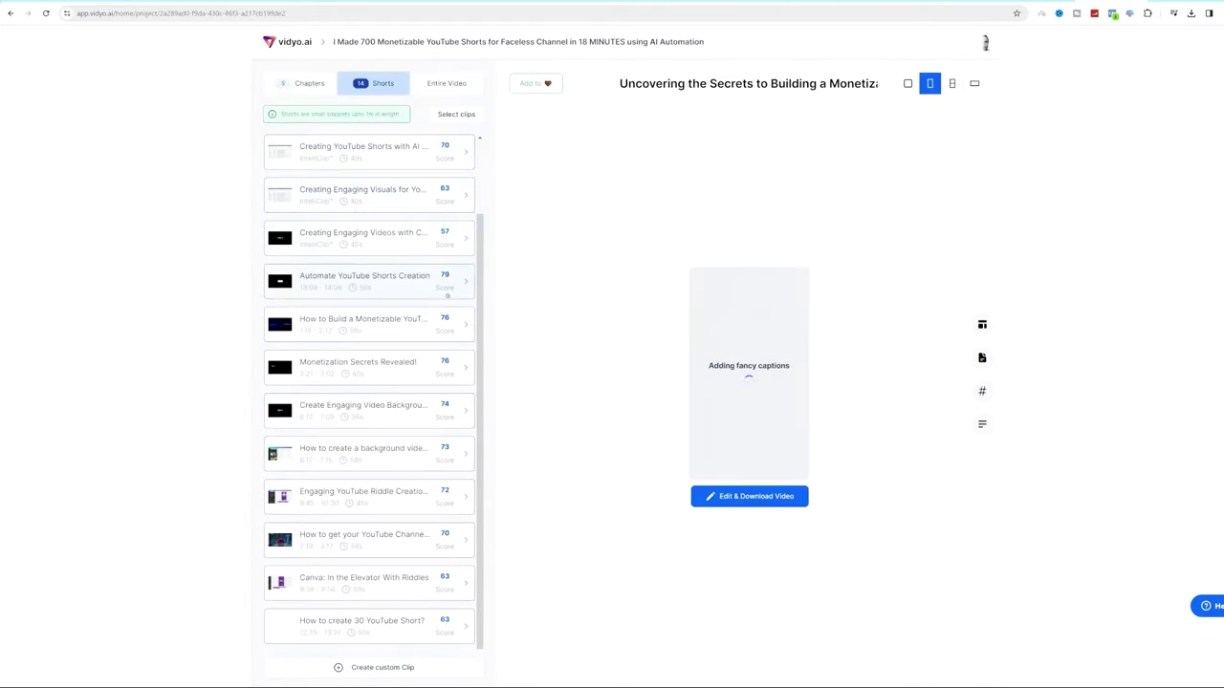
Step: Preview the 'Creating YouTube Shorts with AI Automation' clip from the Shorts list
click(358, 237)
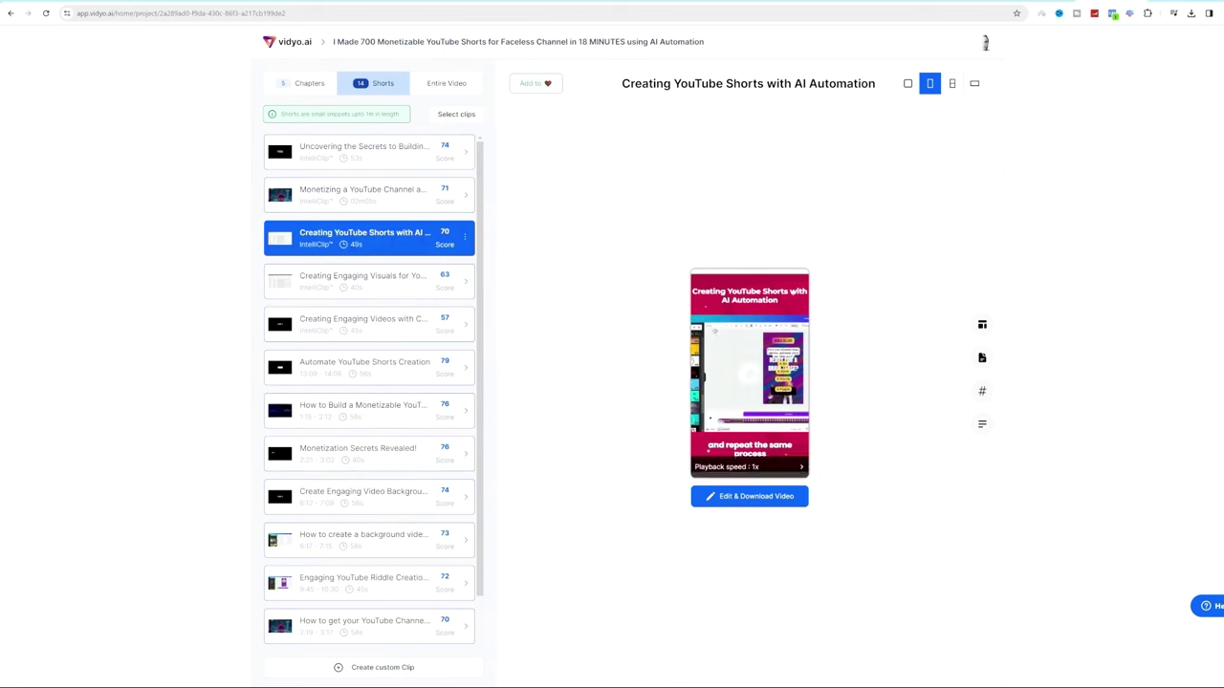
scroll(397, 383, down, 2)
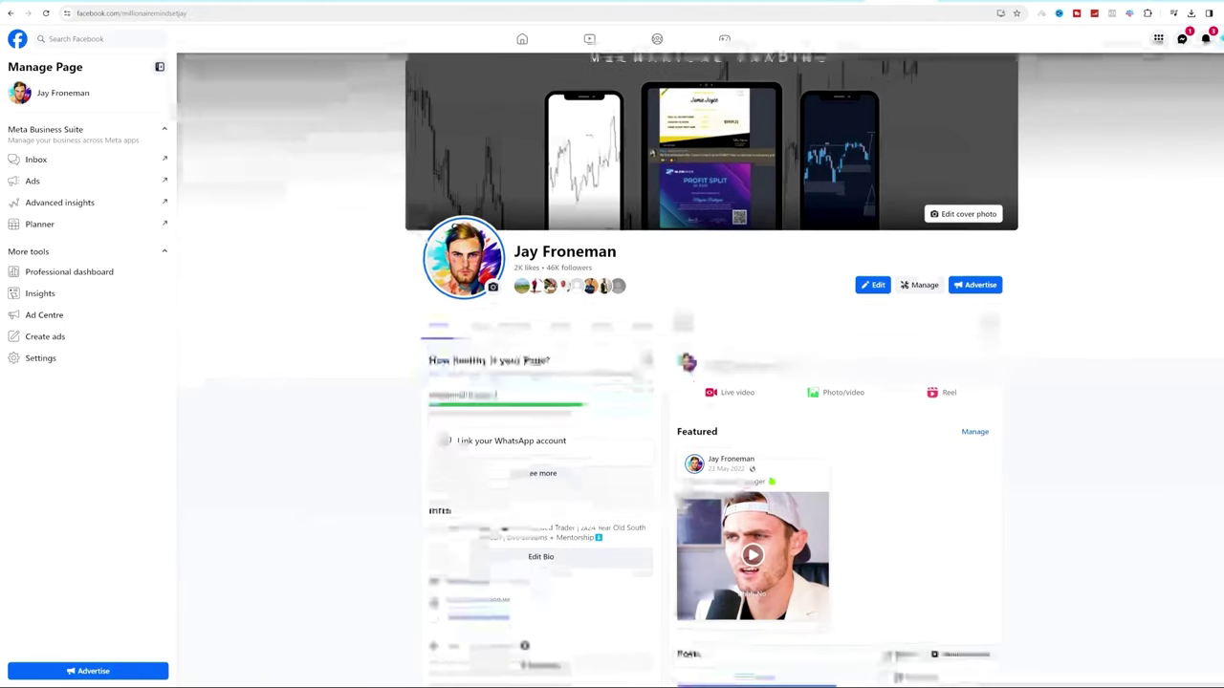
Step: Highlight the MMFUNDED page's likes/followers count and 5.0 rating line, then return to the top
drag(688, 319, 526, 317)
click(699, 326)
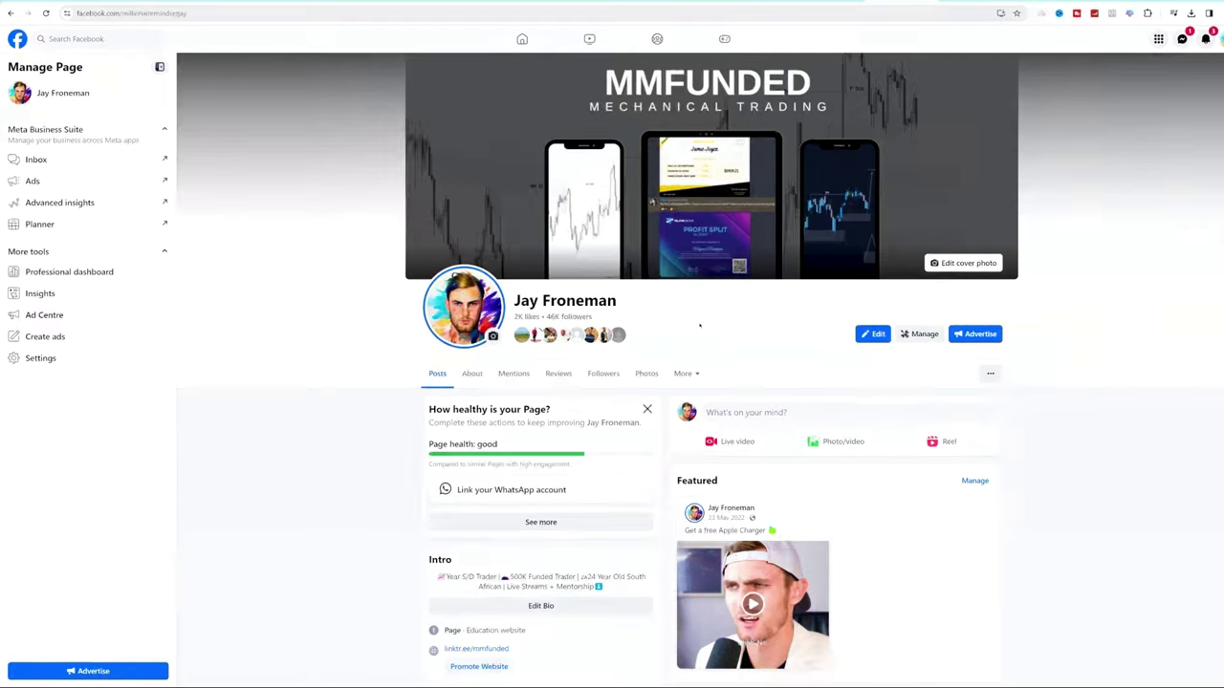
scroll(699, 326, down, 4)
scroll(972, 199, up, 1)
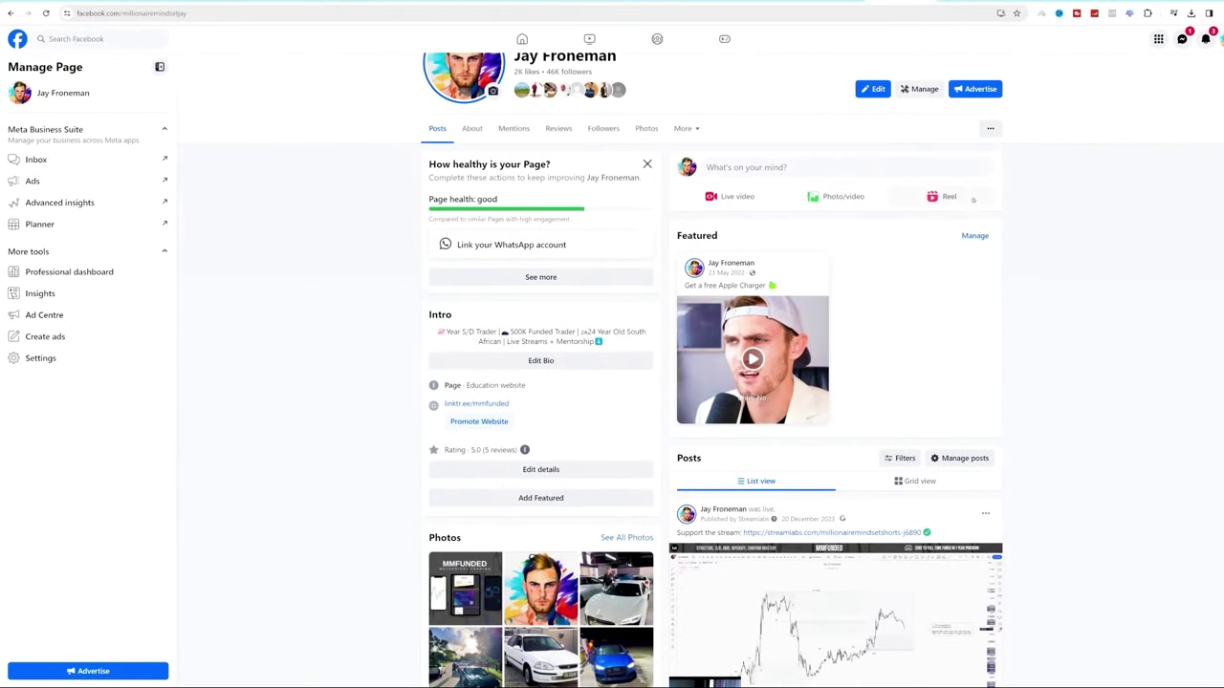
scroll(885, 257, up, 2)
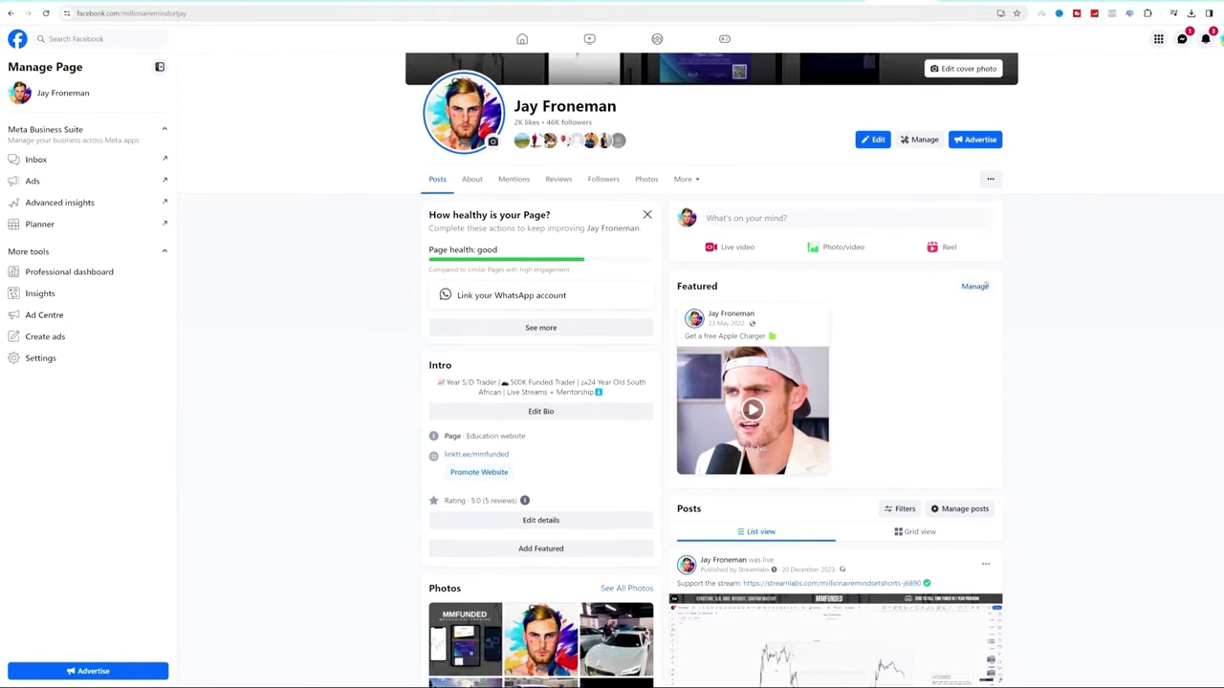
scroll(556, 285, down, 3)
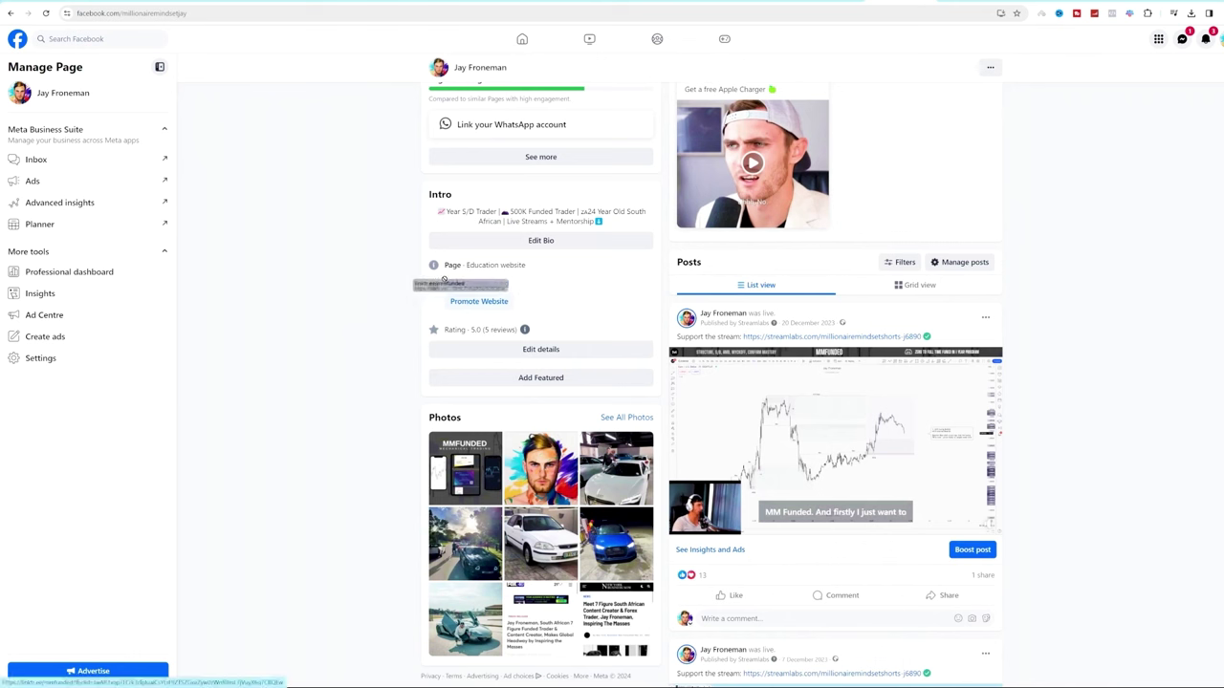
triple_click(479, 328)
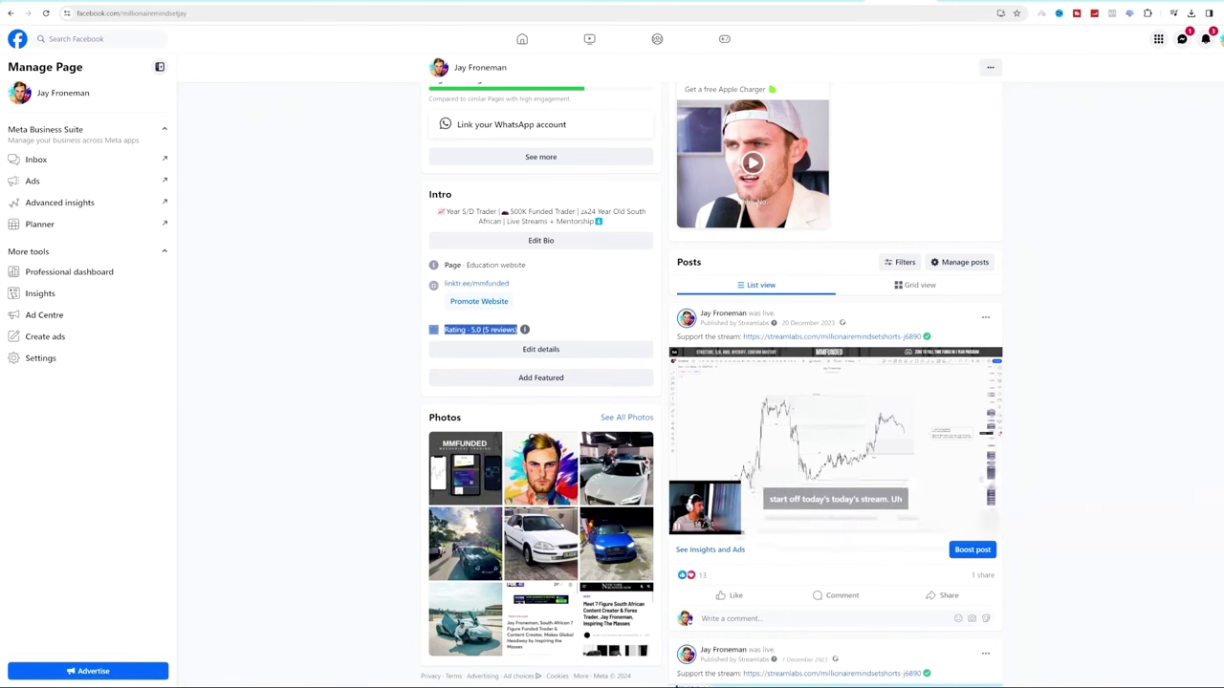
scroll(787, 375, up, 4)
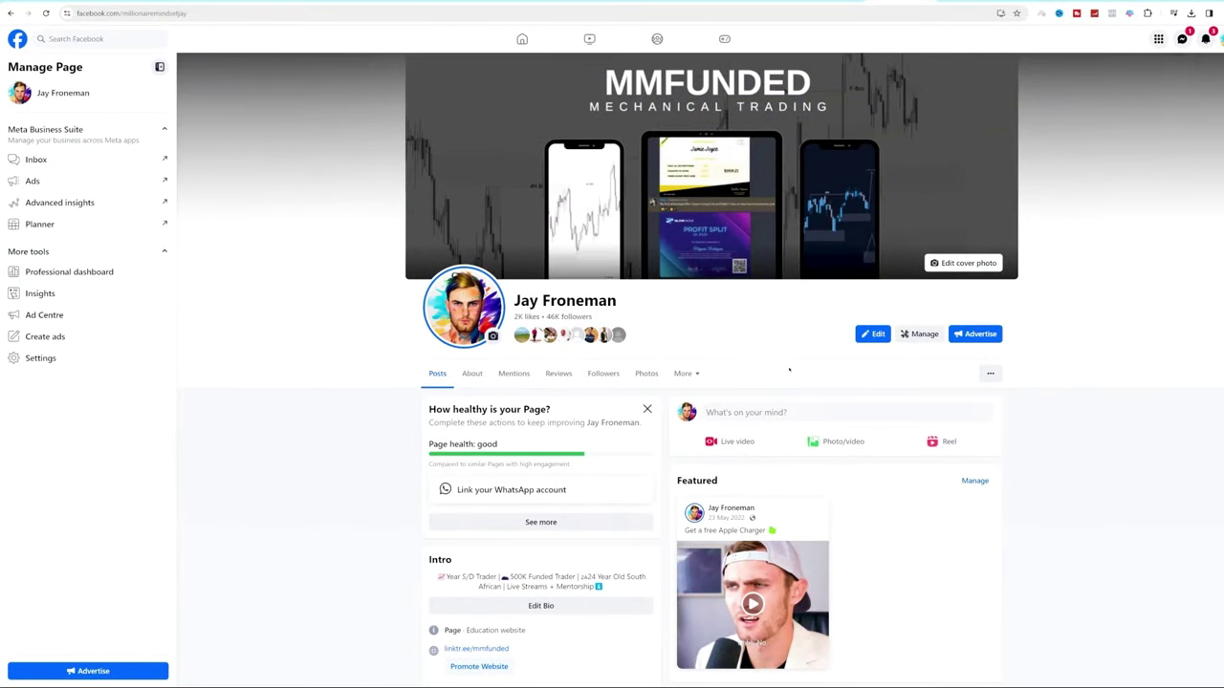
scroll(791, 364, down, 1)
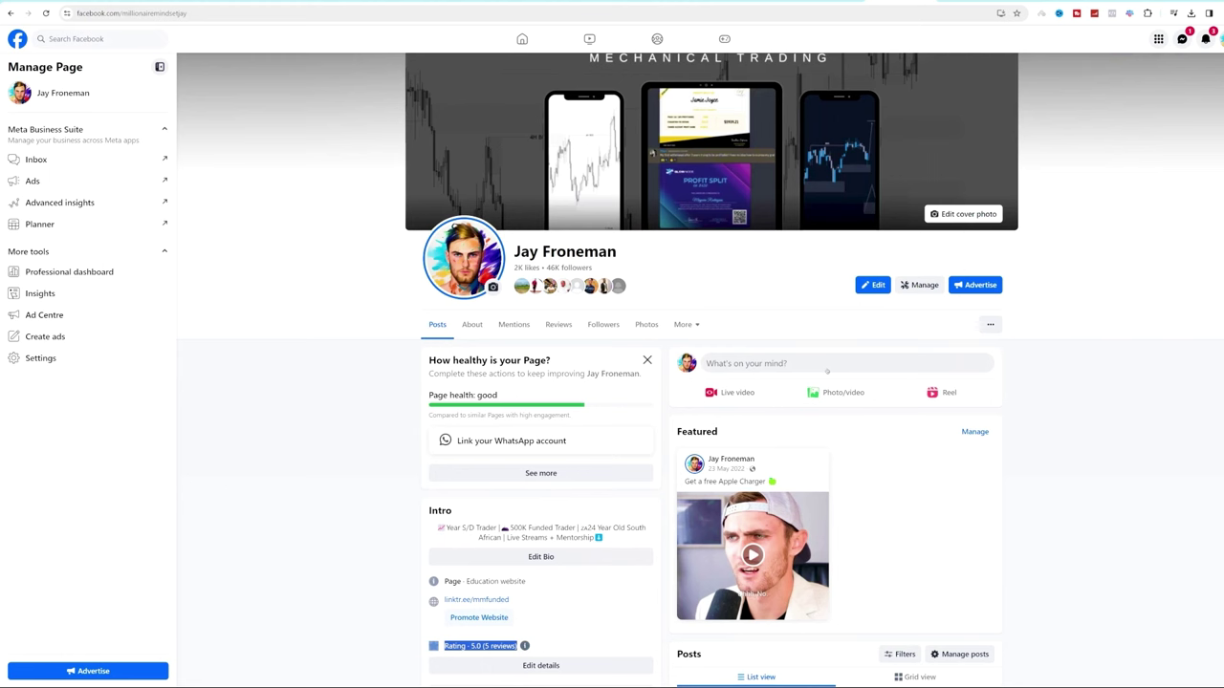
scroll(773, 244, up, 1)
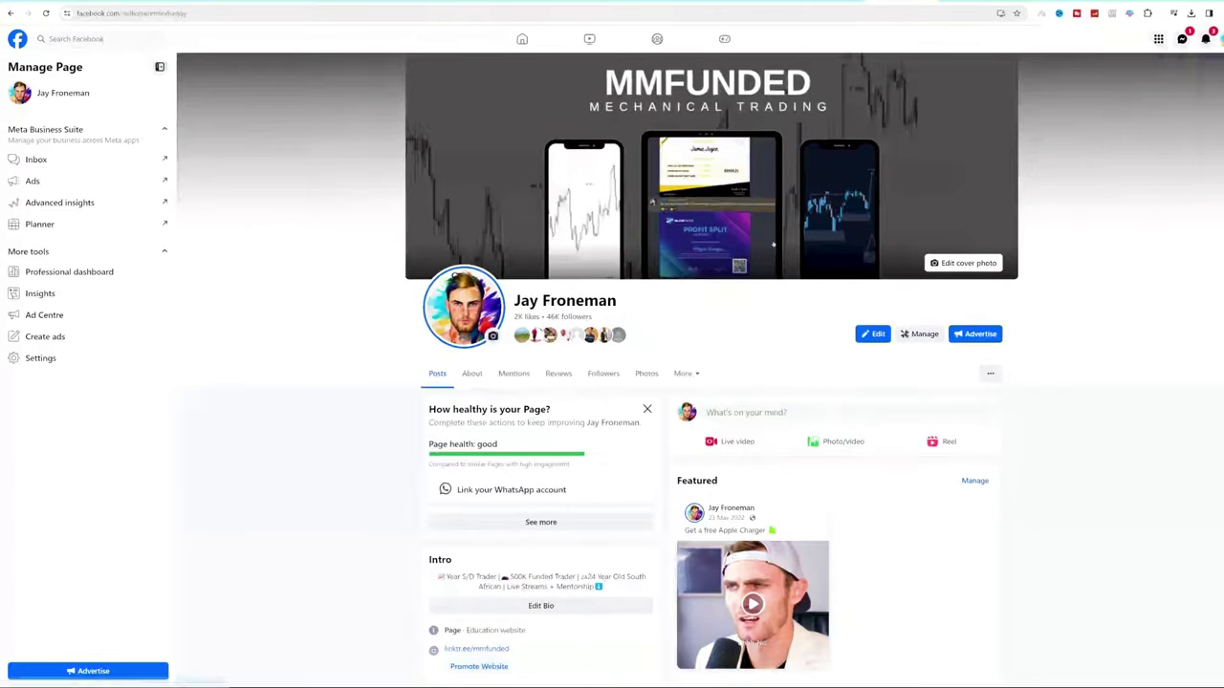